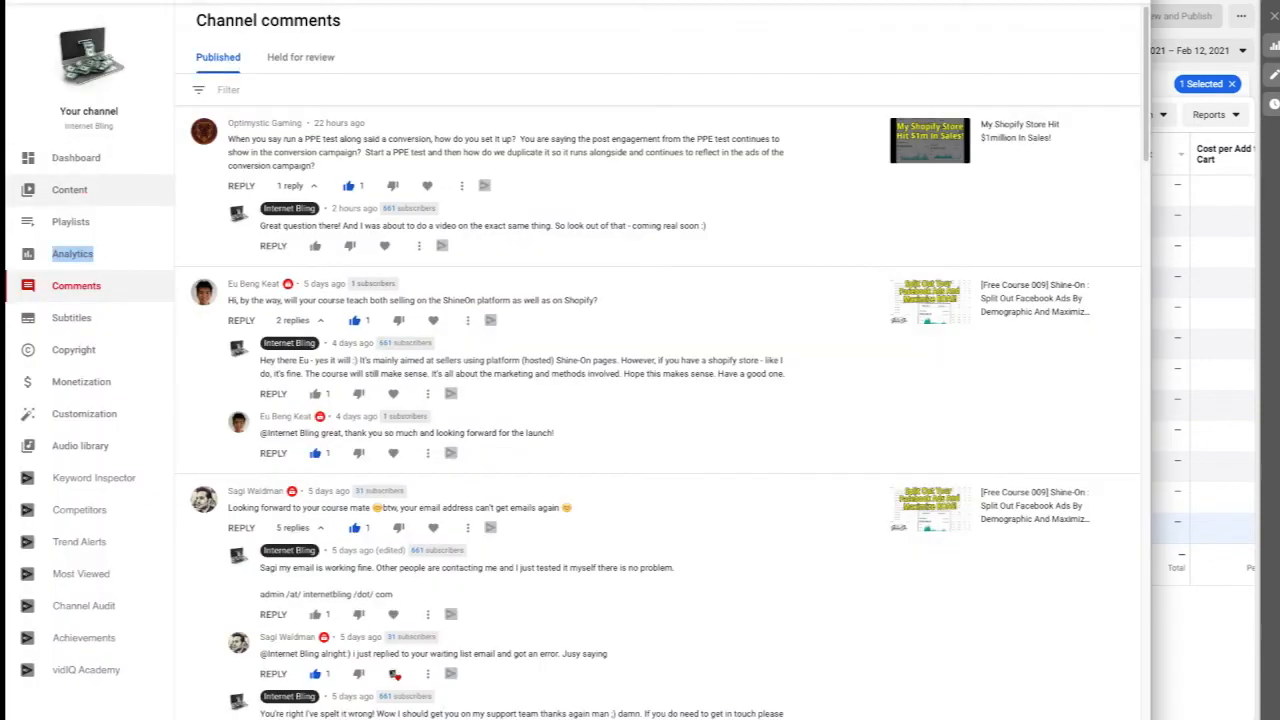
{"action": "left_click", "coordinate": [70, 190]}
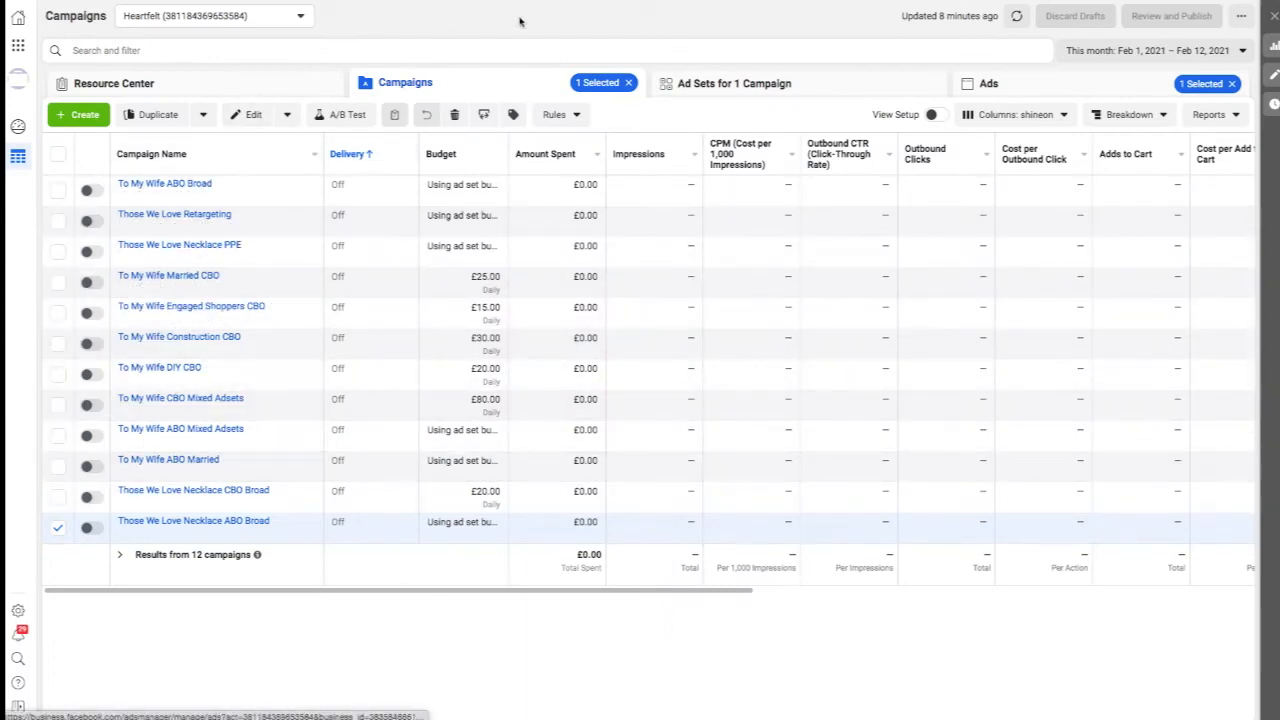
Create an Engagement campaign of the Post engagement type named "thosewelove ppe example".
{"action": "left_click", "coordinate": [88, 115]}
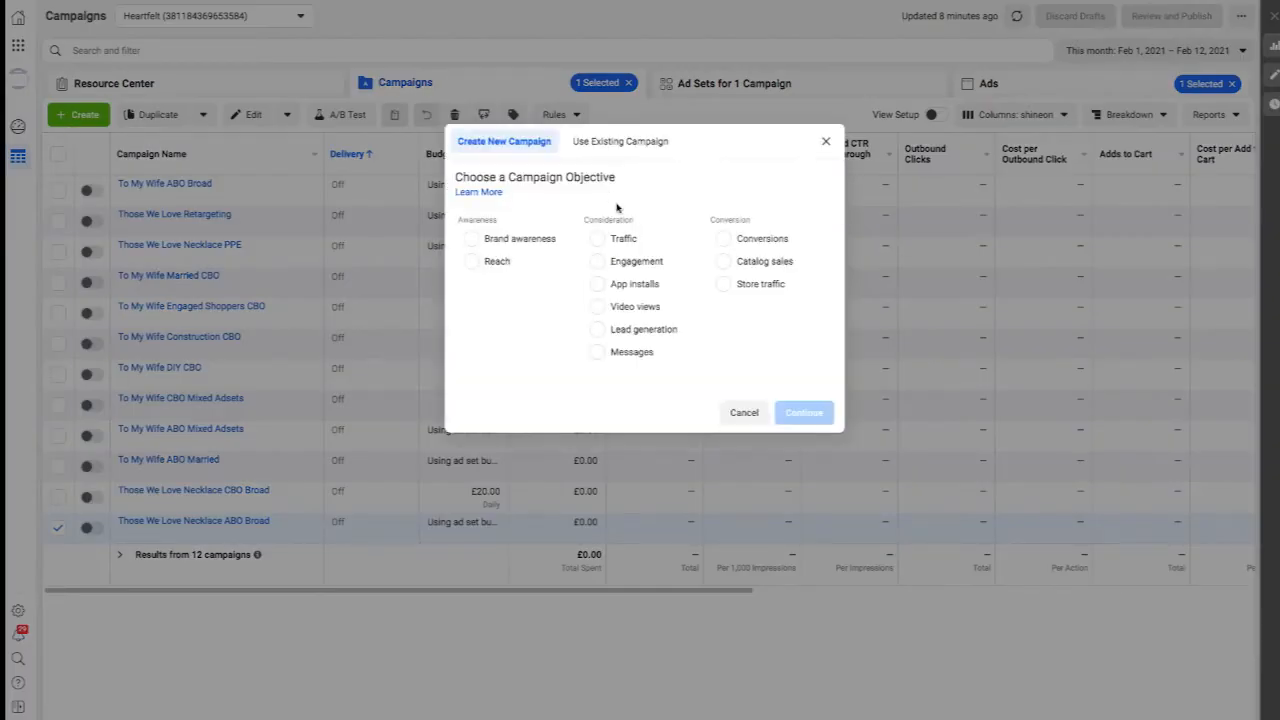
{"action": "left_click", "coordinate": [598, 263]}
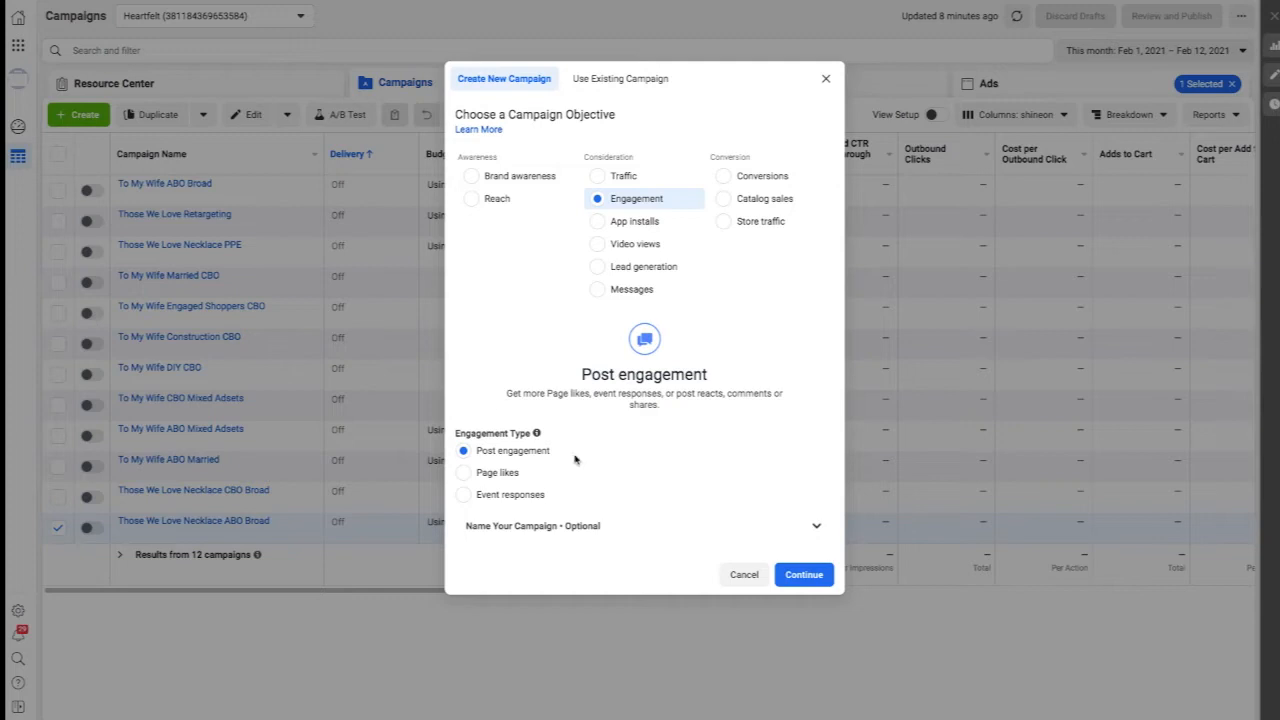
{"action": "left_click", "coordinate": [686, 522]}
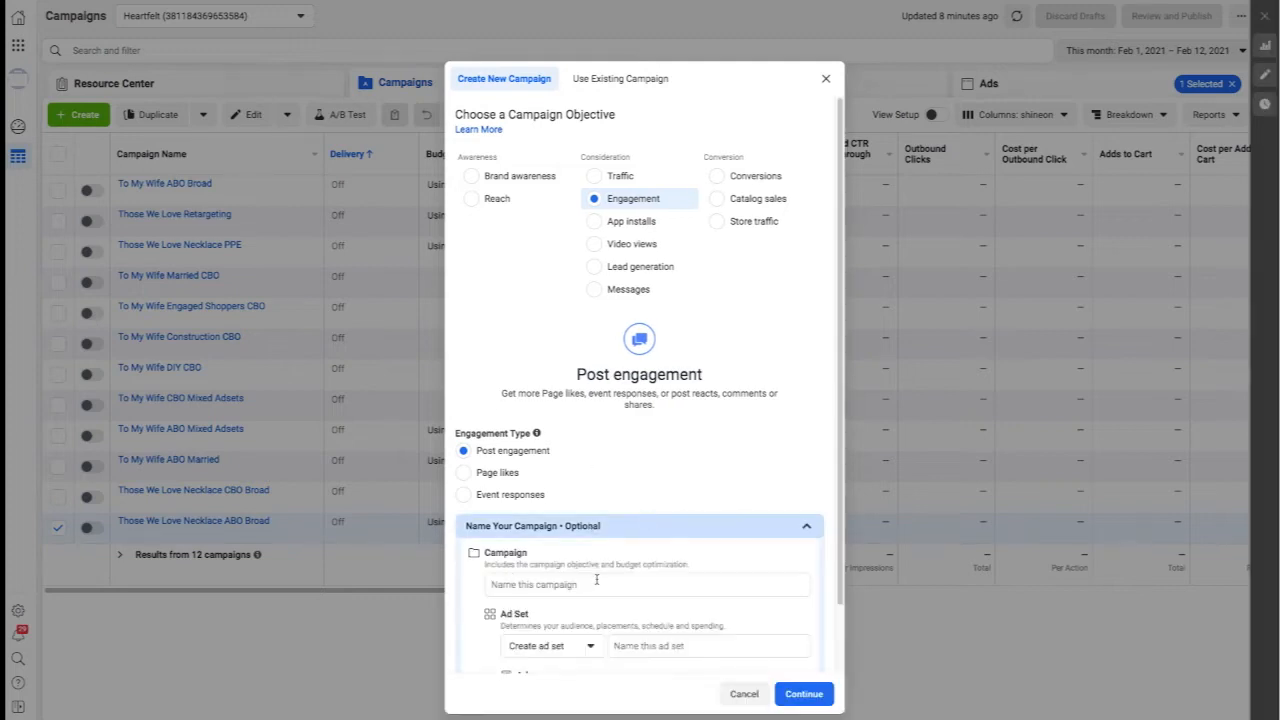
{"action": "left_click", "coordinate": [529, 584]}
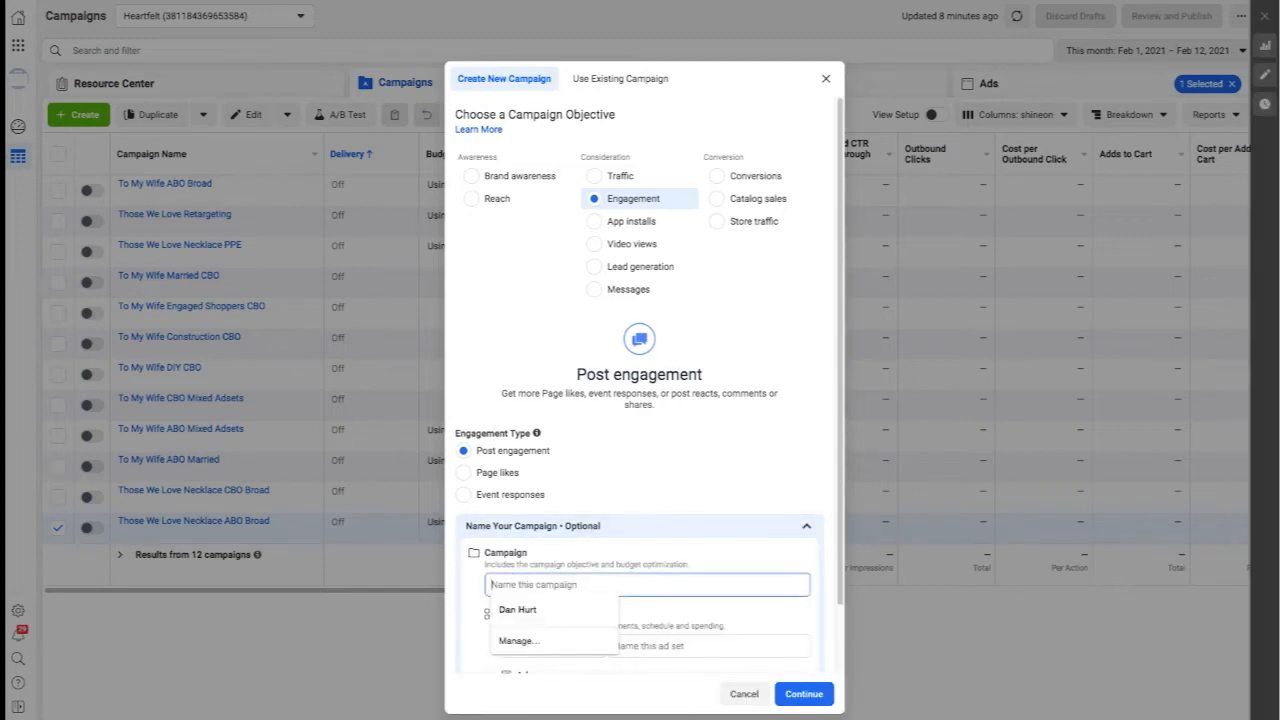
{"action": "type", "text": "thosewelove"}
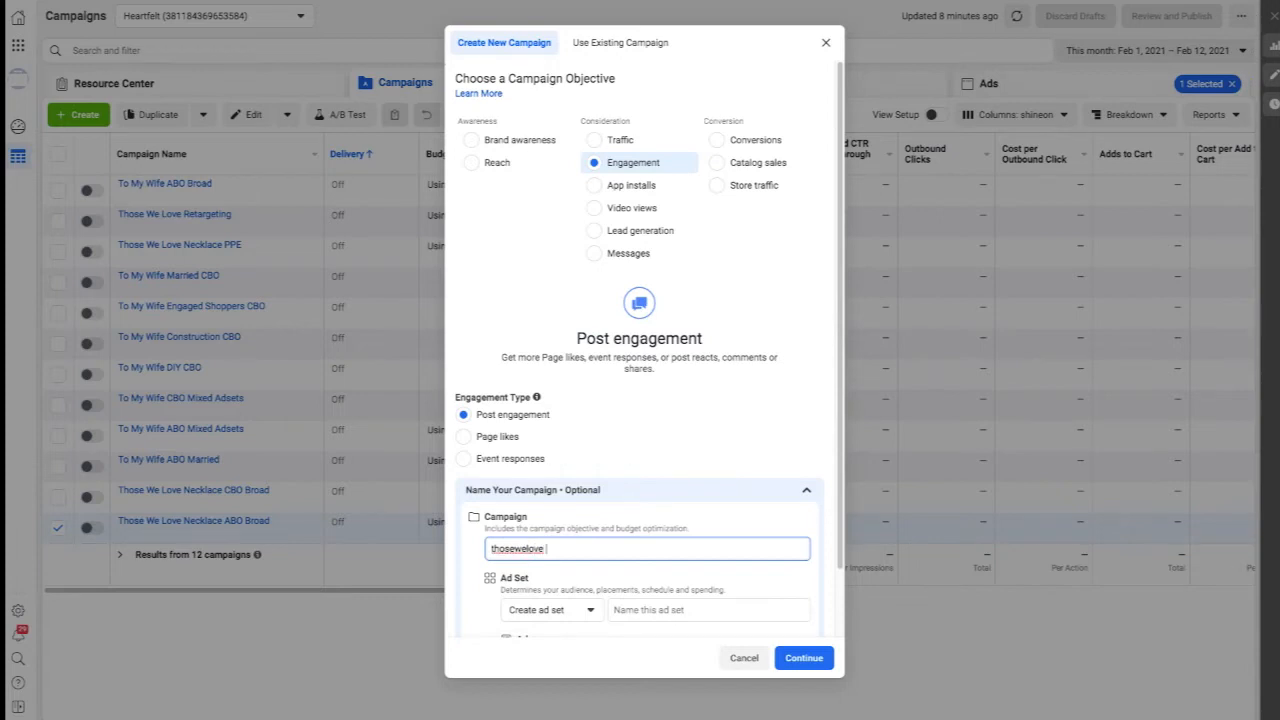
{"action": "type", "text": " ppe example"}
{"action": "scroll", "coordinate": [735, 450], "scroll_direction": "down", "scroll_amount": 2}
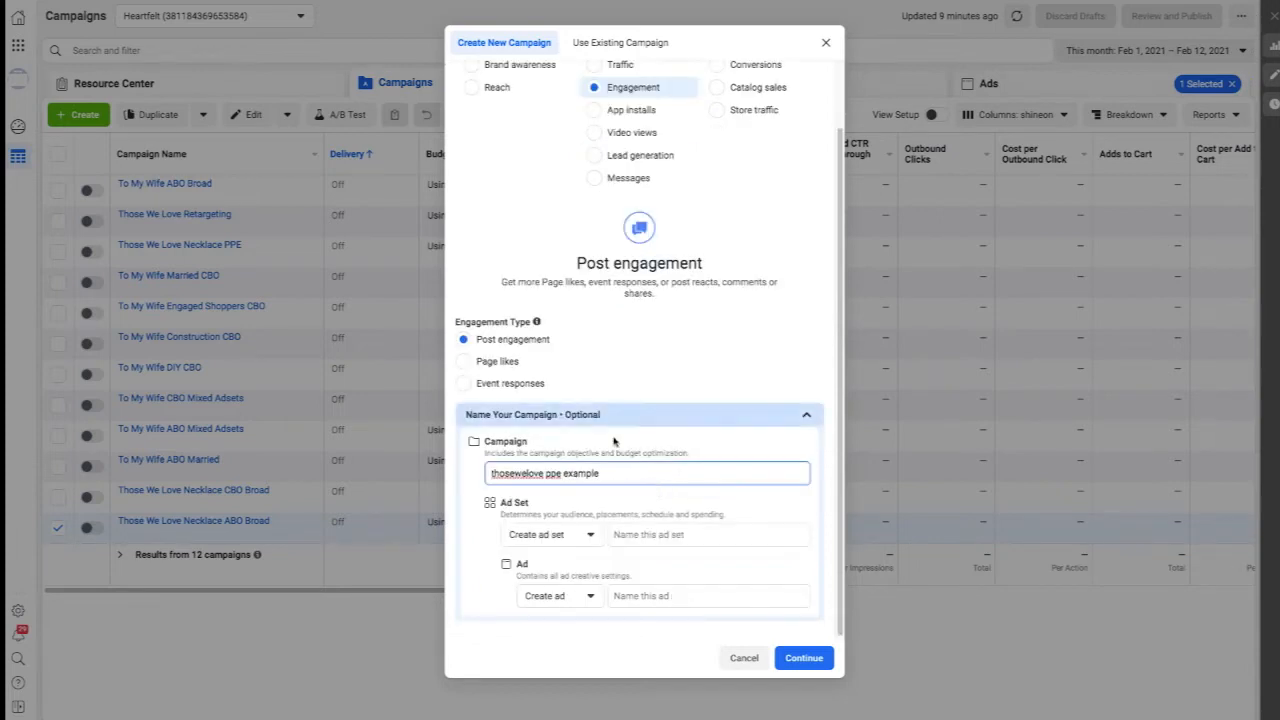
{"action": "left_click", "coordinate": [797, 658]}
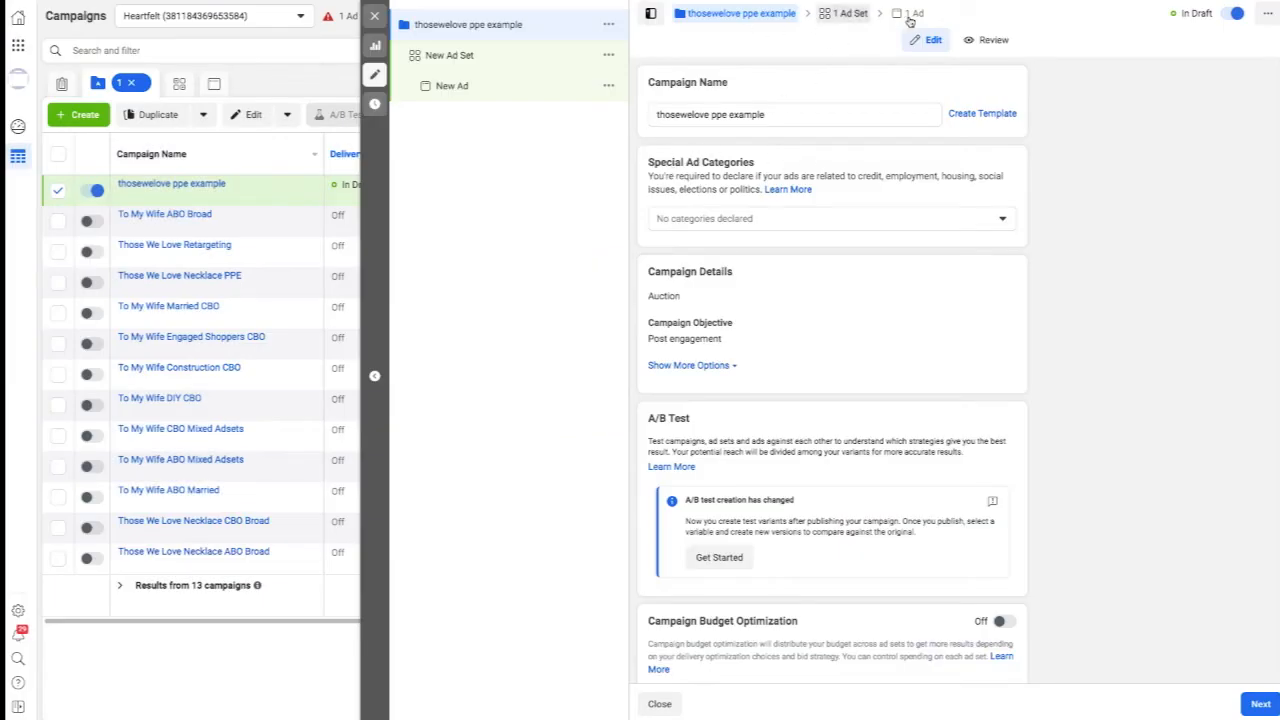
Open the new campaign's ad and change its ad setup to Create Ad.
{"action": "left_click", "coordinate": [848, 13]}
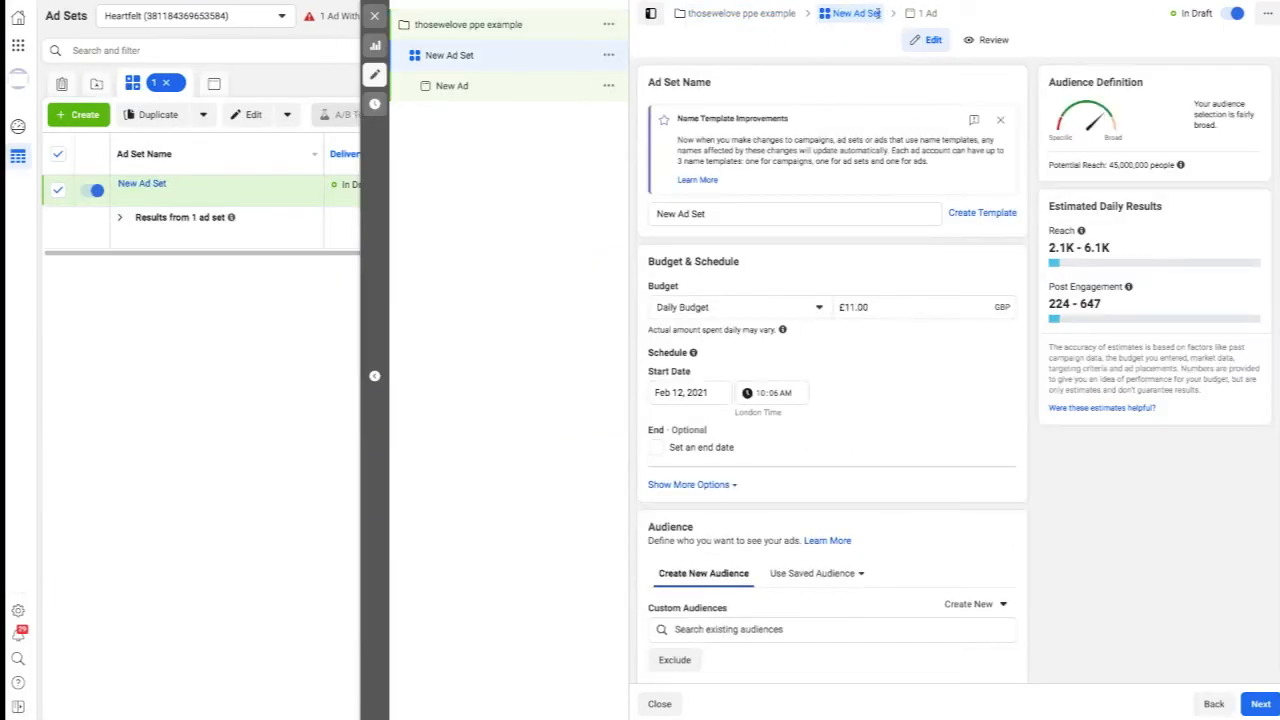
{"action": "left_click", "coordinate": [930, 14]}
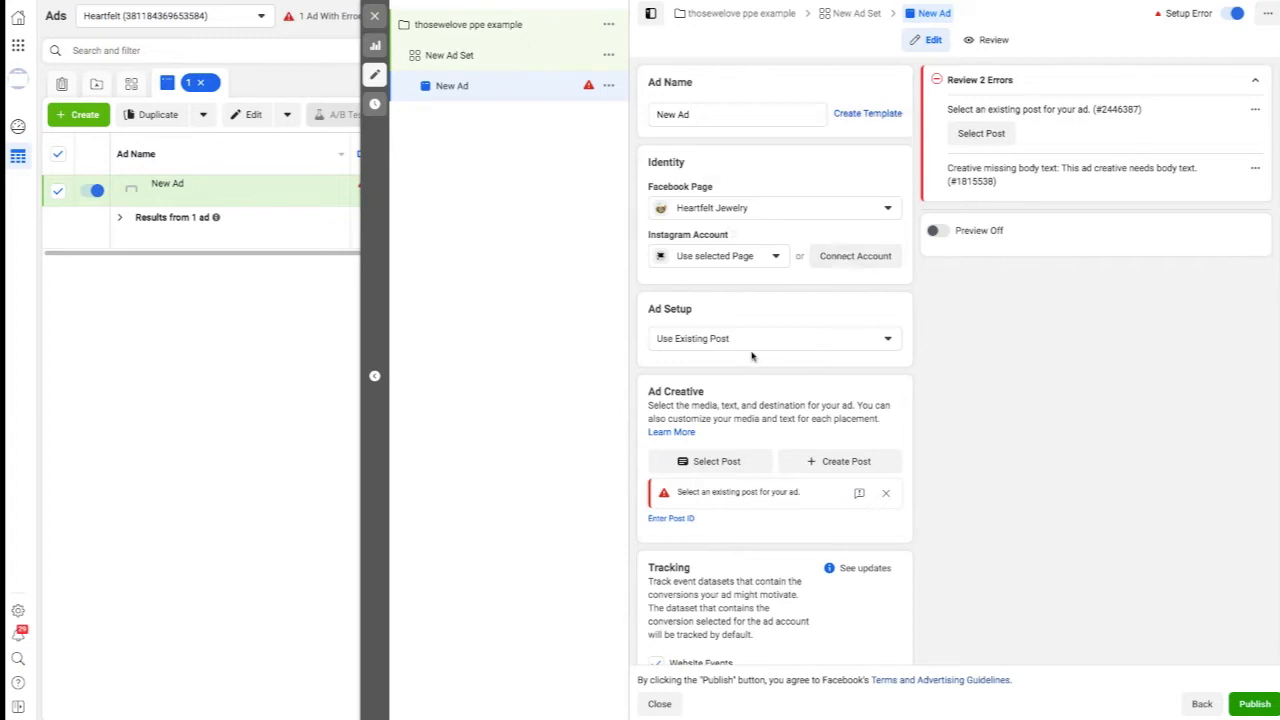
{"action": "left_click", "coordinate": [852, 340]}
{"action": "left_click", "coordinate": [676, 369]}
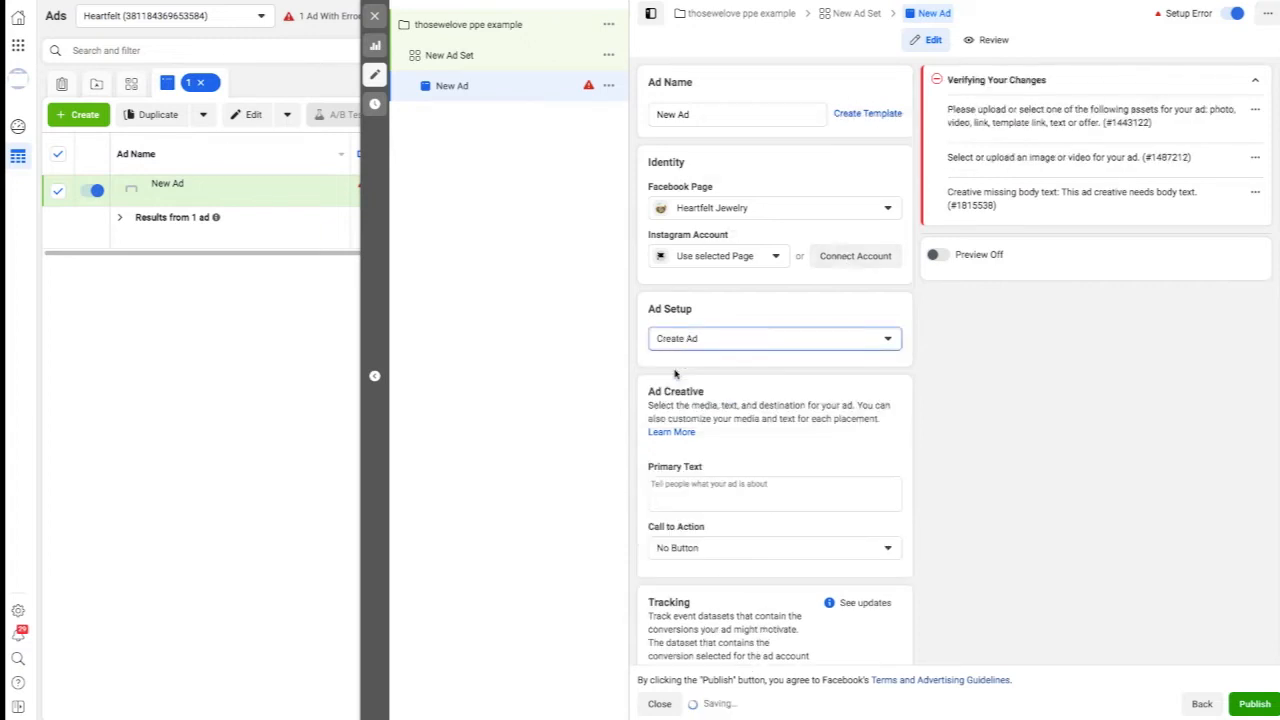
Add the account image TWLgold2 as the ad's media, keeping the default placement crops.
{"action": "scroll", "coordinate": [764, 463], "scroll_direction": "down", "scroll_amount": 1}
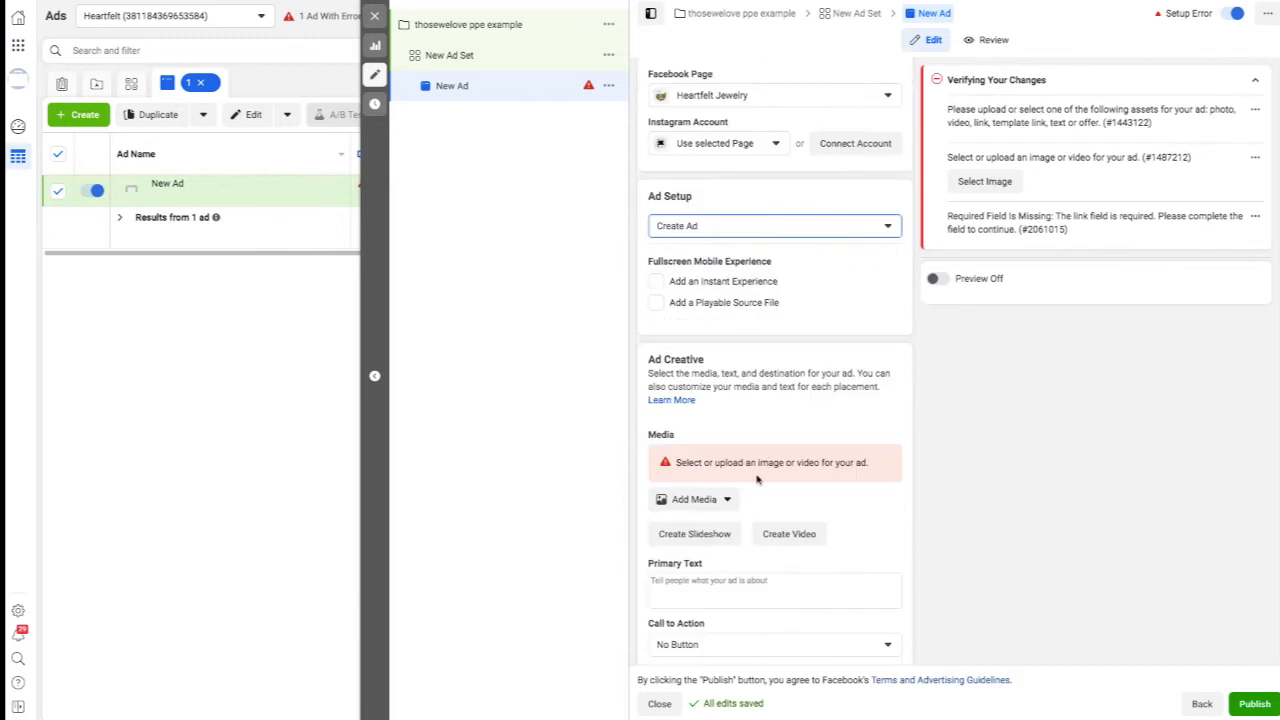
{"action": "left_click", "coordinate": [726, 499]}
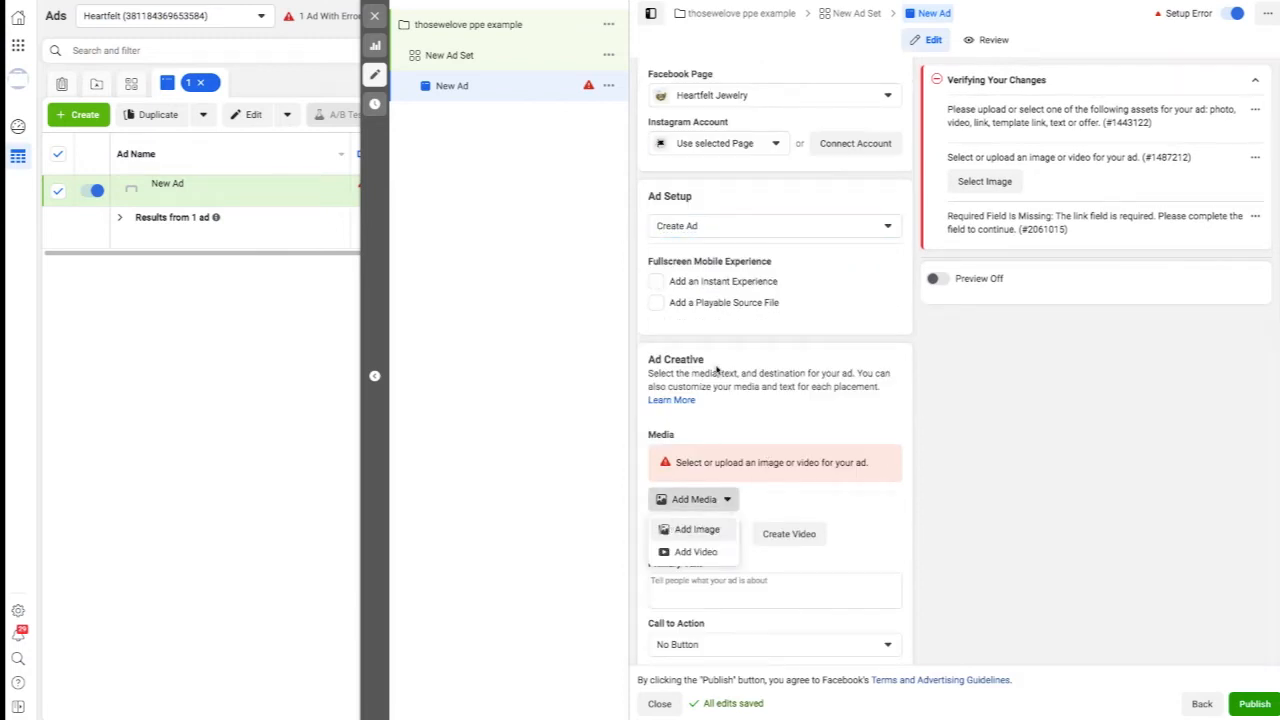
{"action": "left_click", "coordinate": [696, 529]}
{"action": "left_click", "coordinate": [354, 138]}
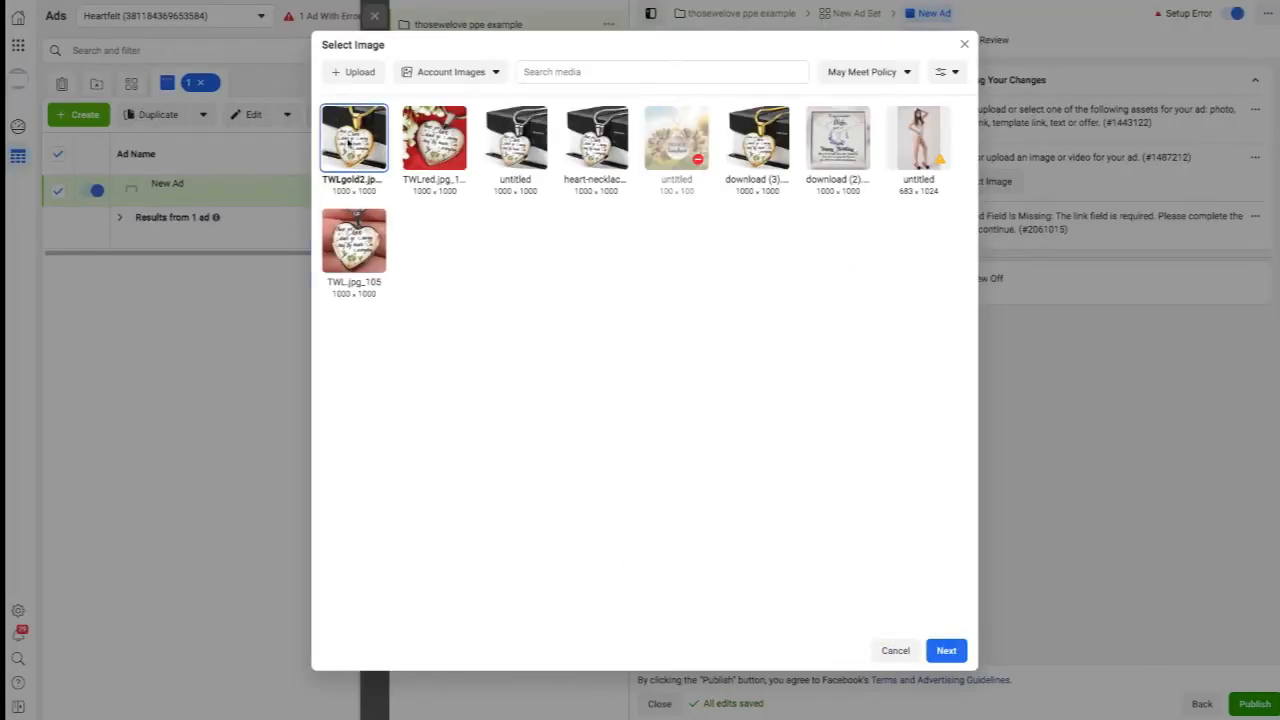
{"action": "left_click", "coordinate": [945, 650]}
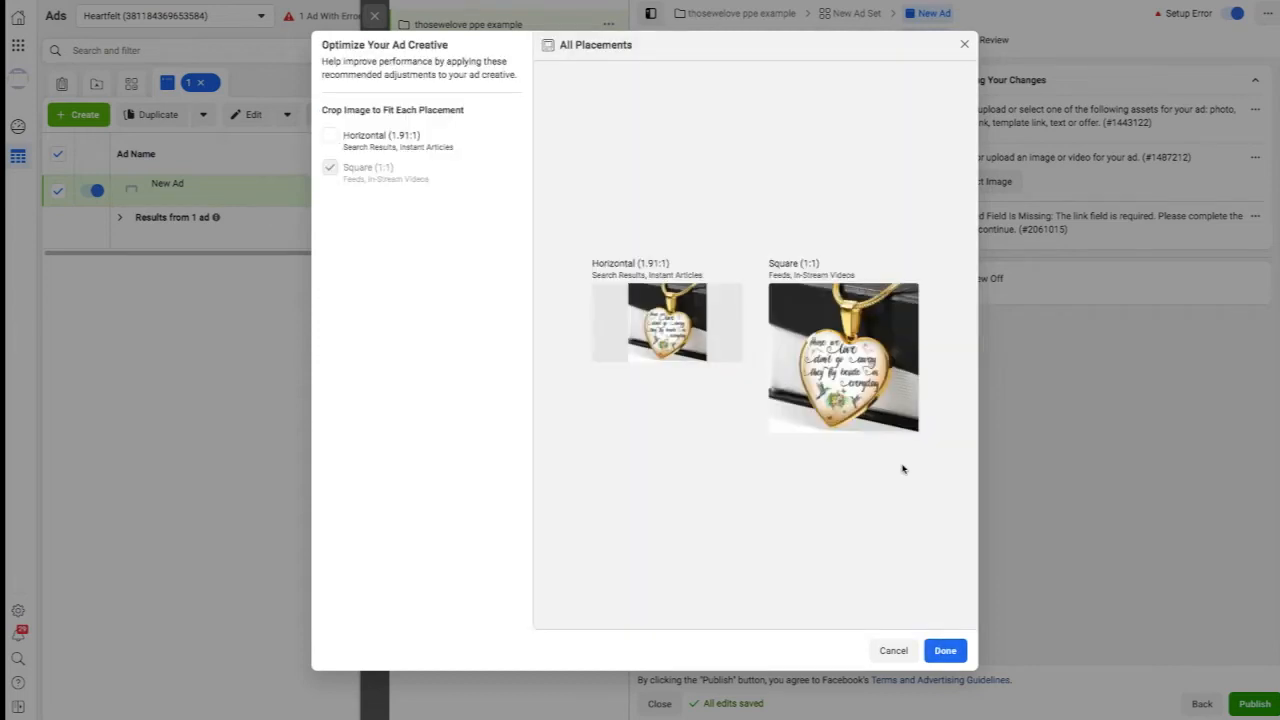
{"action": "left_click", "coordinate": [931, 658]}
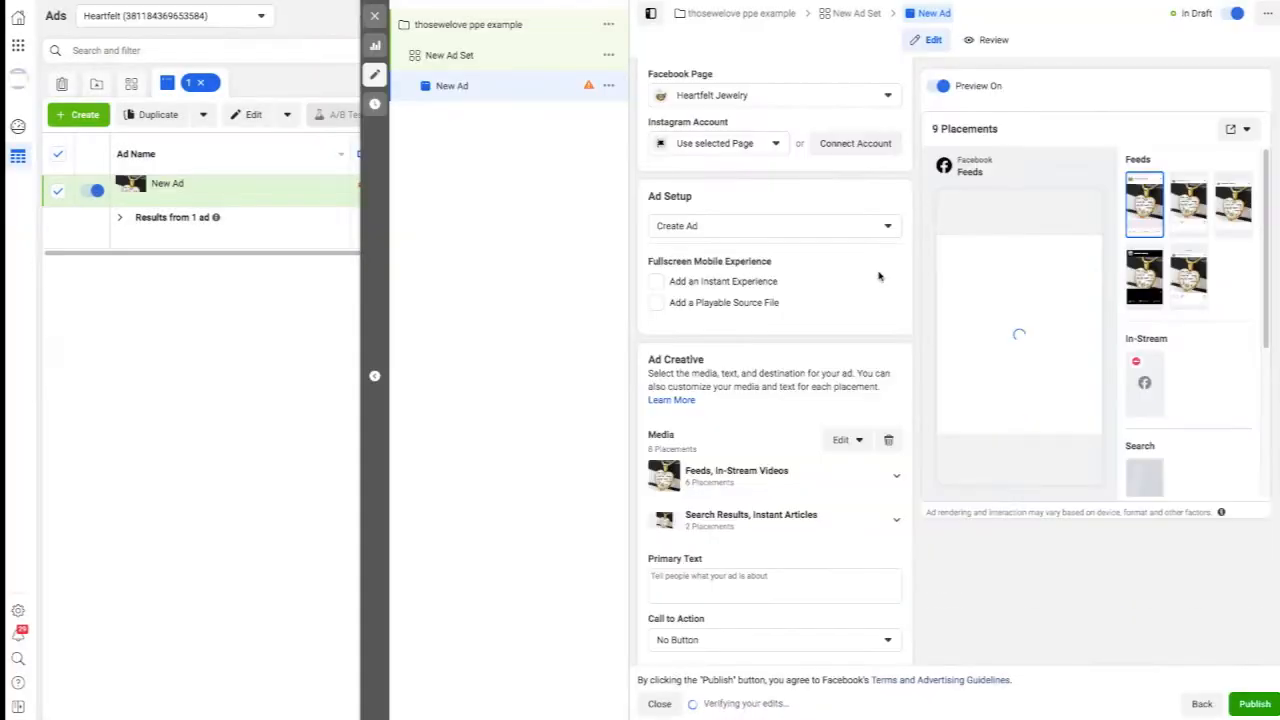
Set the ad's call to action to Shop Now.
{"action": "scroll", "coordinate": [928, 292], "scroll_direction": "down", "scroll_amount": 5}
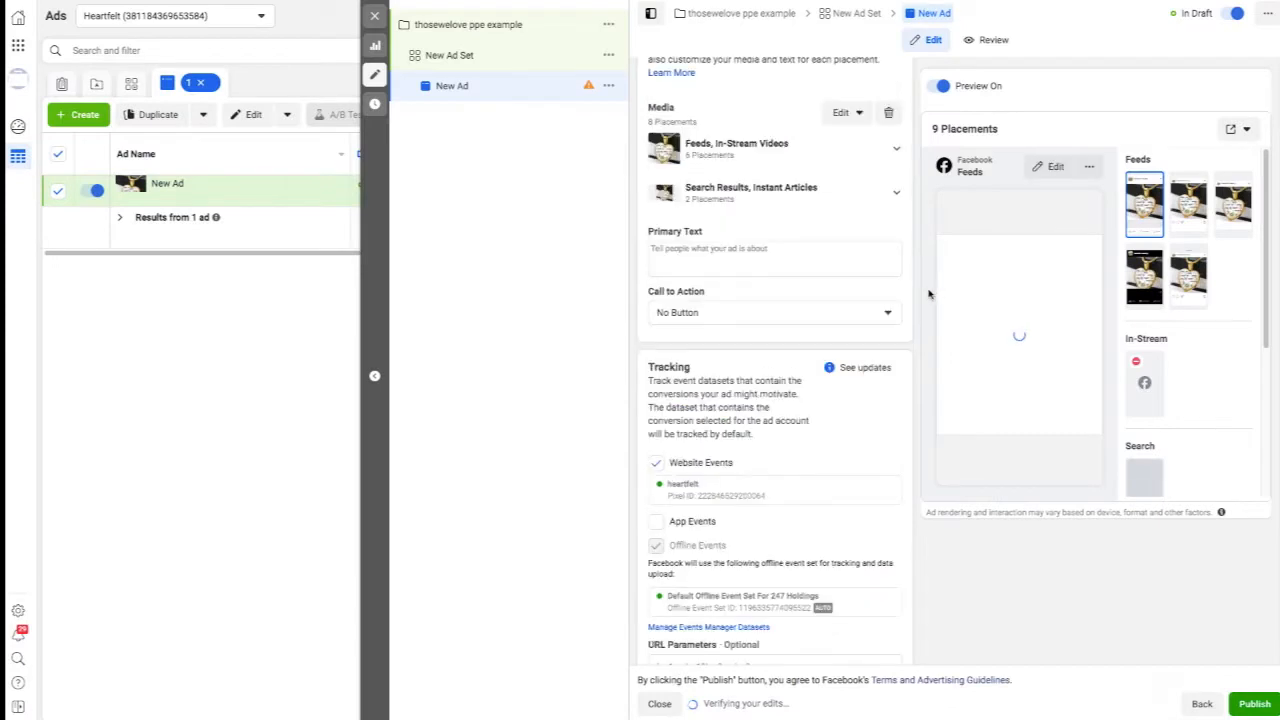
{"action": "left_click", "coordinate": [885, 256]}
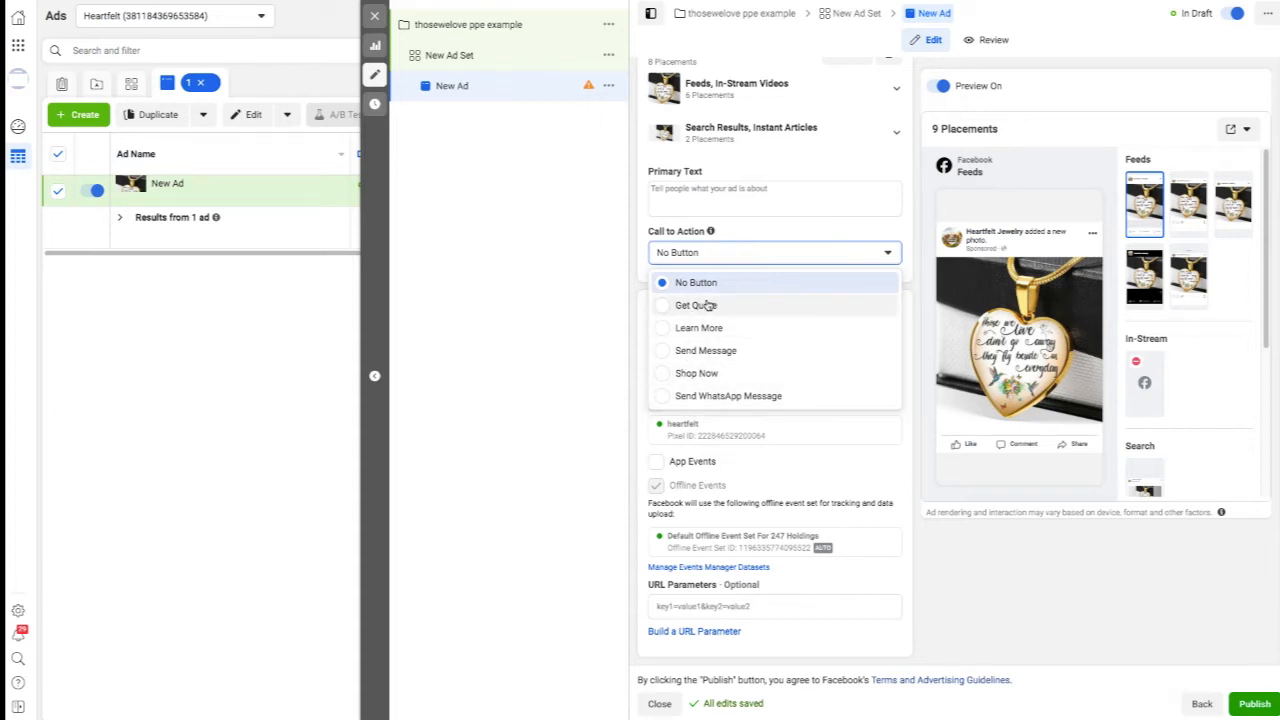
{"action": "left_click", "coordinate": [672, 375]}
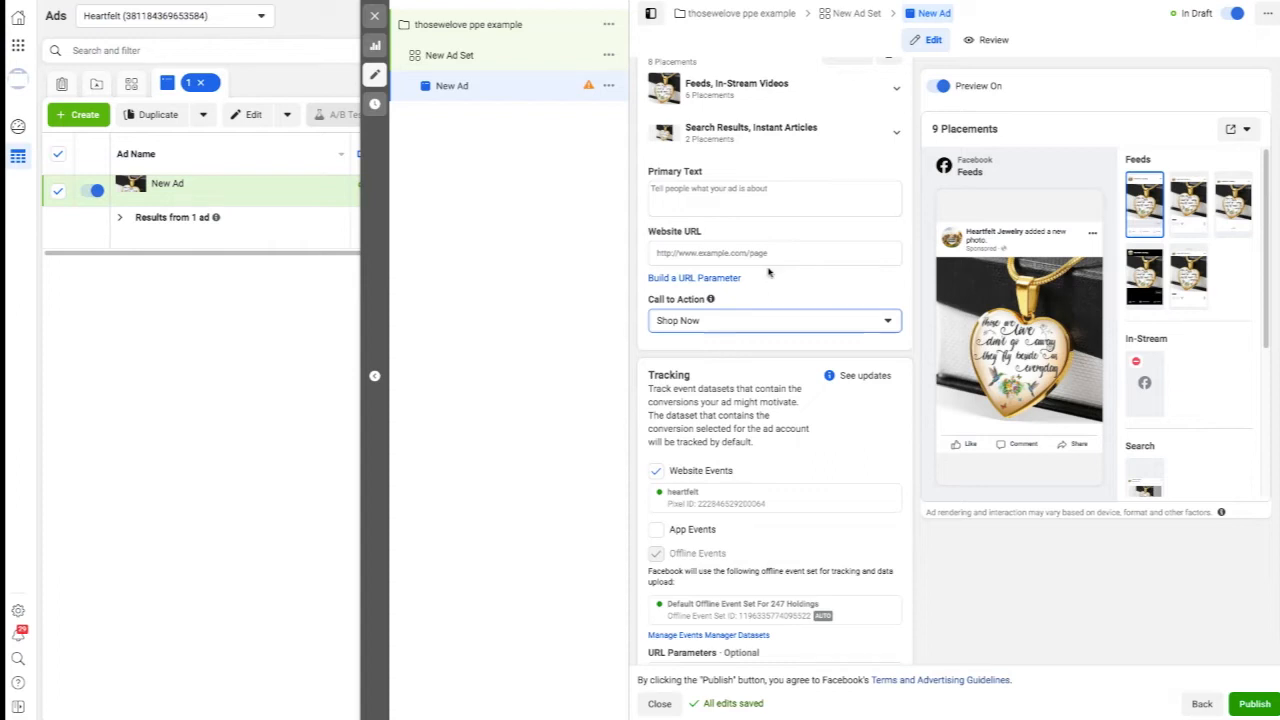
Switch to ShineOn and copy the base variant's campaign URL for the Those We Love Luxury Heart Necklace.
{"action": "scroll", "coordinate": [798, 281], "scroll_direction": "up", "scroll_amount": 1}
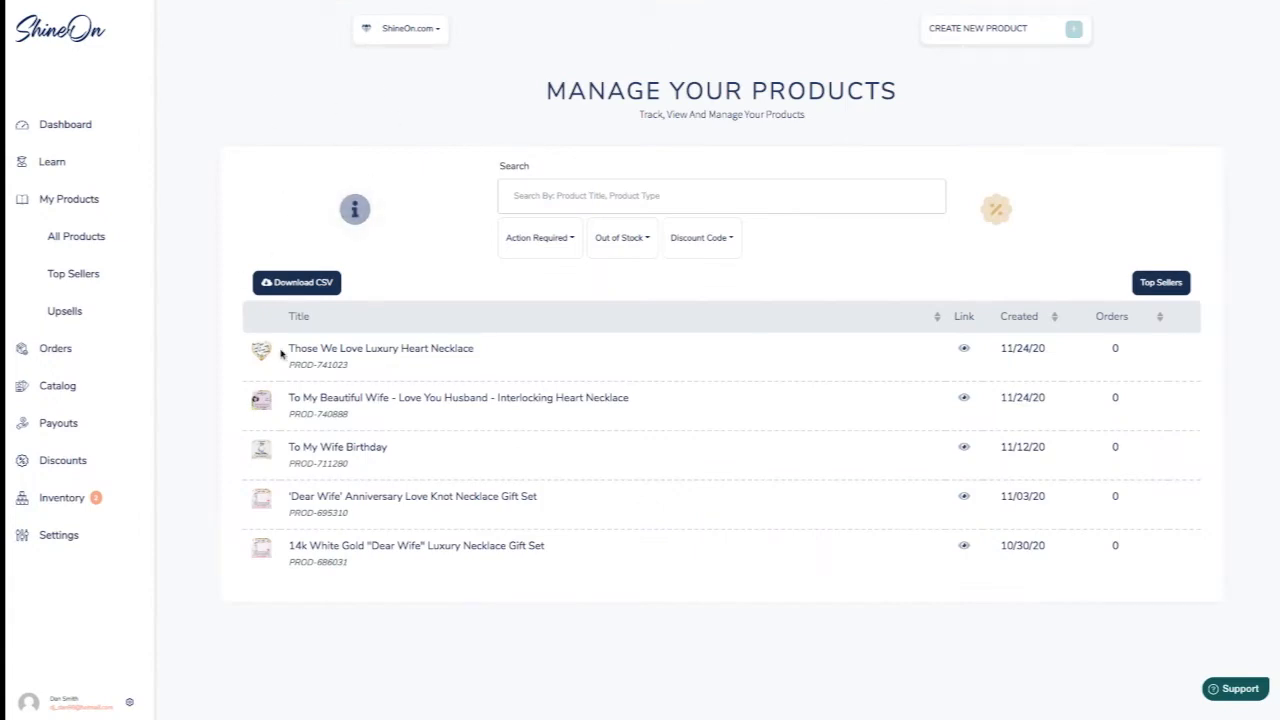
{"action": "left_click", "coordinate": [326, 349]}
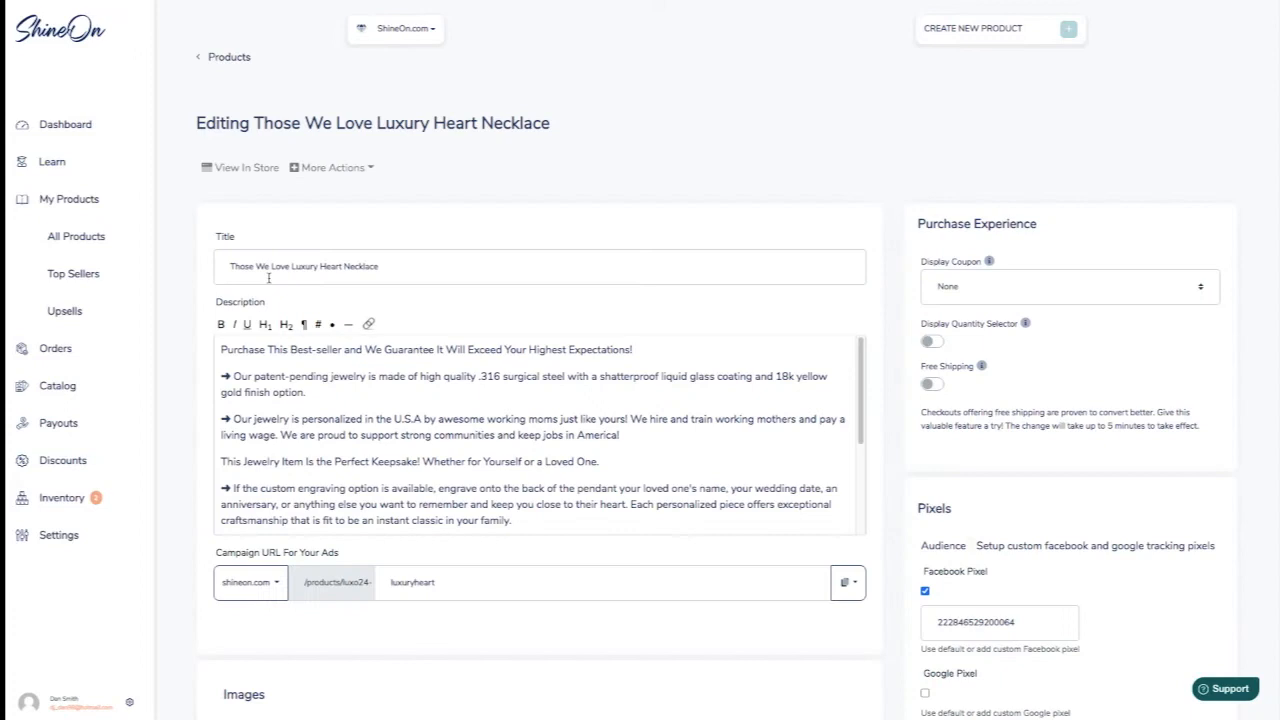
{"action": "left_click", "coordinate": [850, 584]}
{"action": "left_click", "coordinate": [857, 586]}
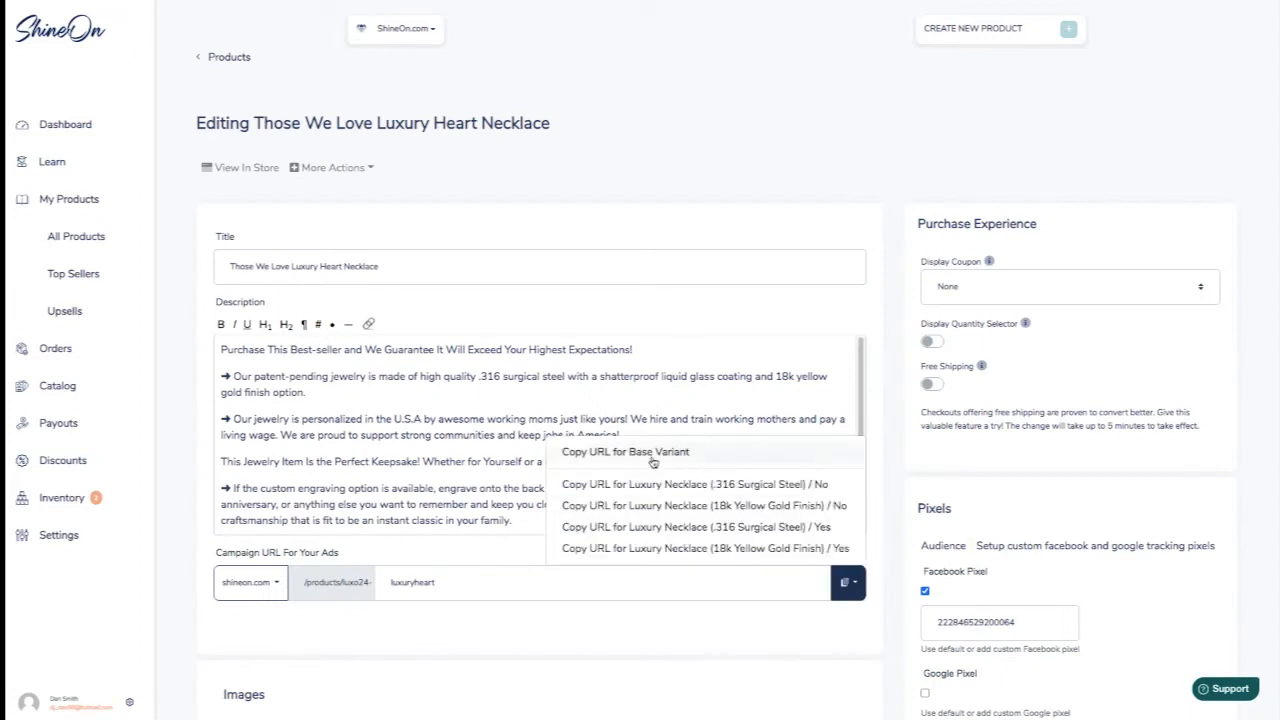
{"action": "left_click", "coordinate": [650, 457]}
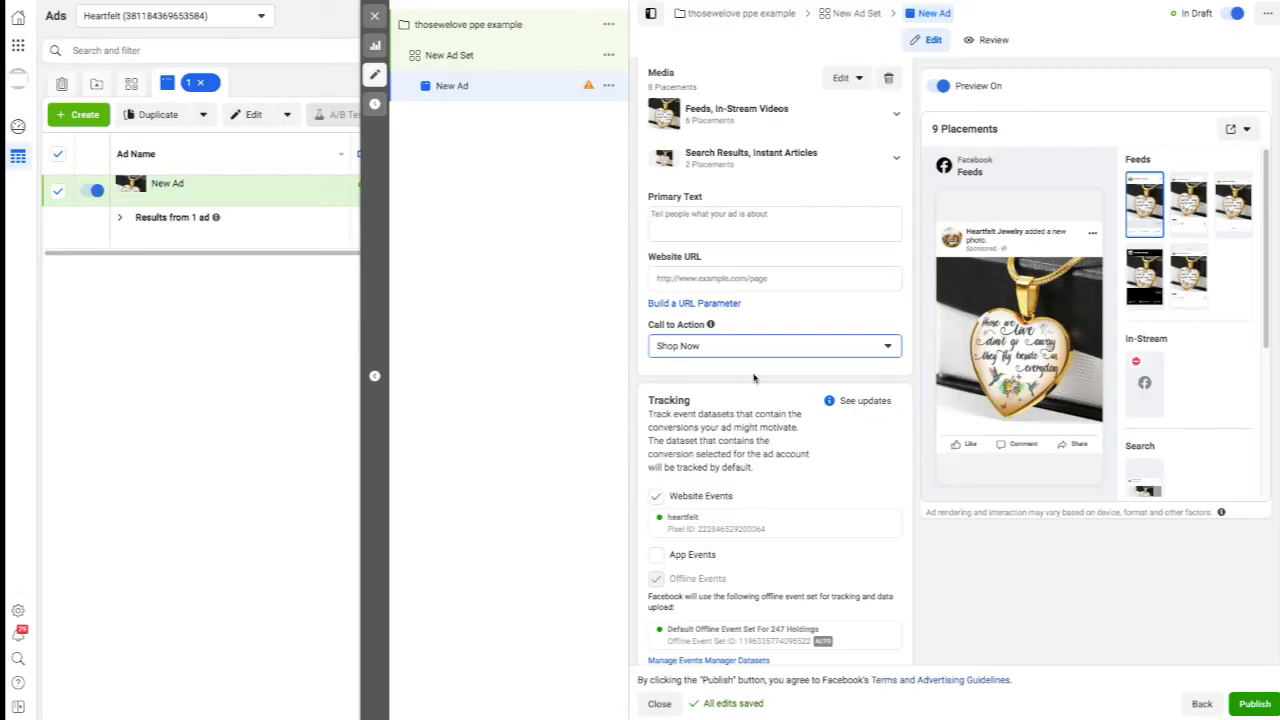
{"action": "left_click", "coordinate": [698, 285]}
{"action": "key", "text": "ctrl+v"}
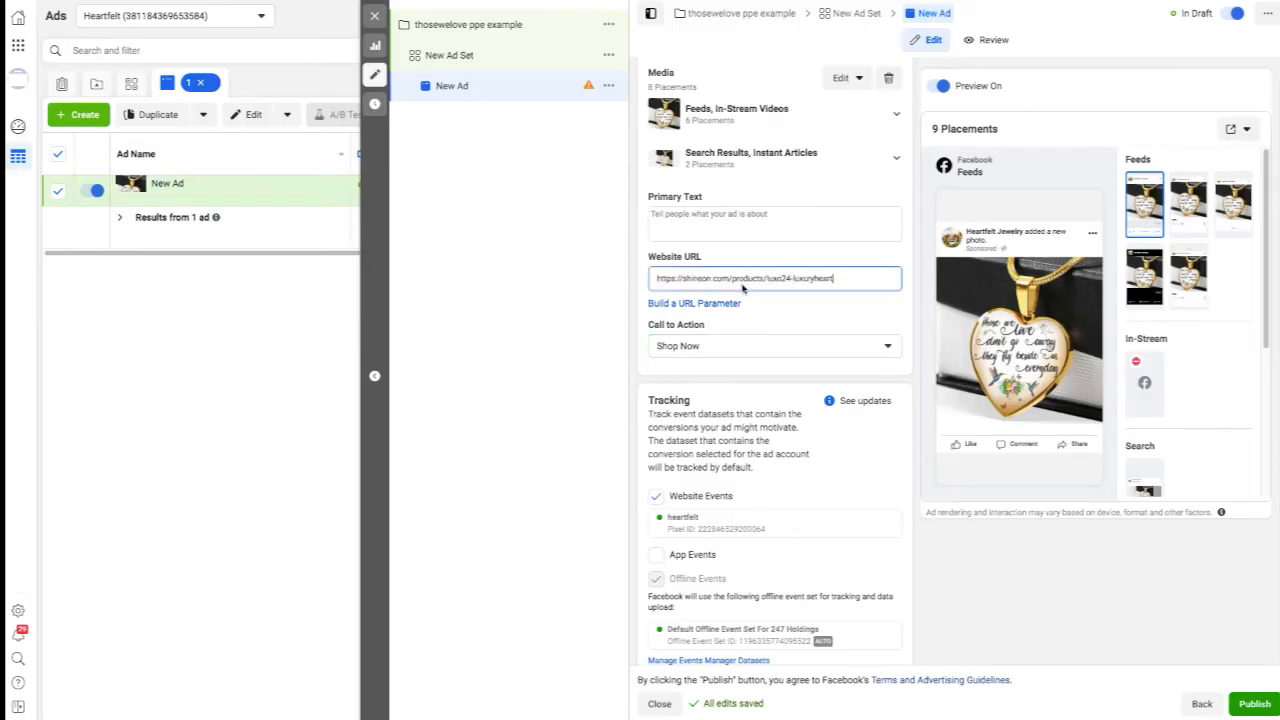
{"action": "left_click", "coordinate": [817, 309]}
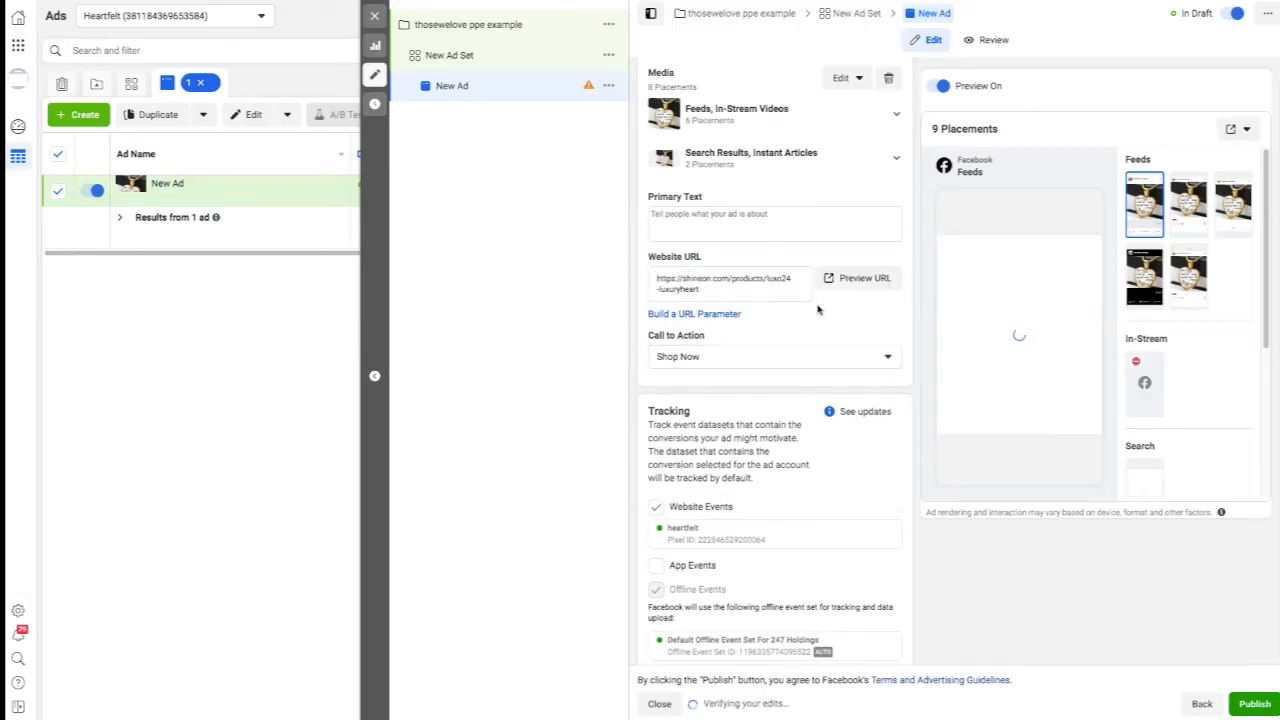
Paste the copy beginning "Remember your loved ones every single day" as the primary text and review the call-to-action options.
{"action": "left_click", "coordinate": [743, 220]}
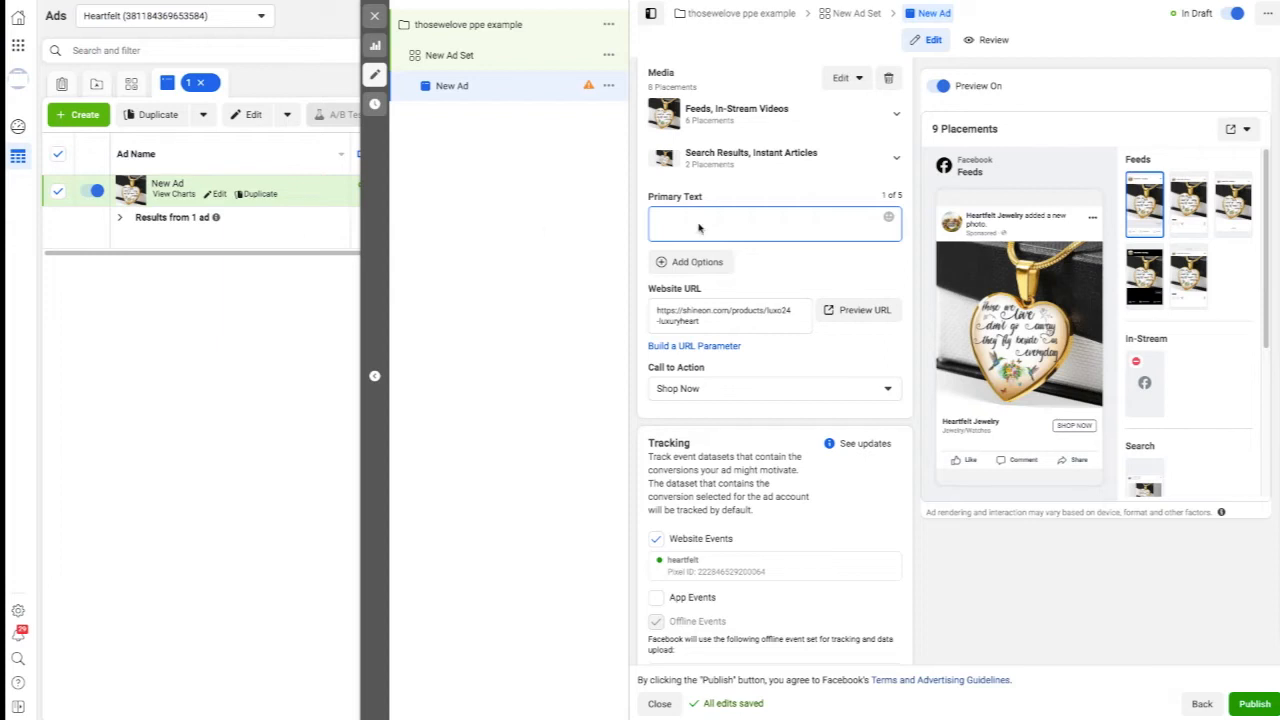
{"action": "key", "text": "ctrl+v"}
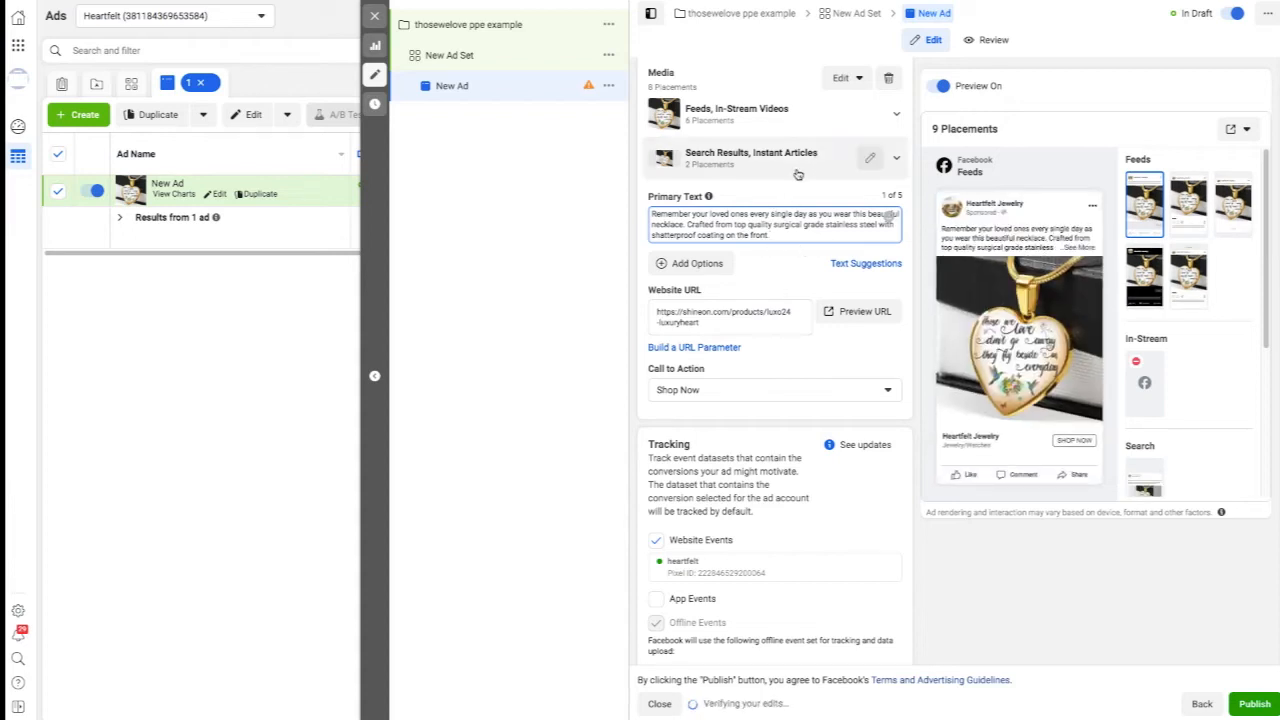
{"action": "left_click", "coordinate": [751, 187]}
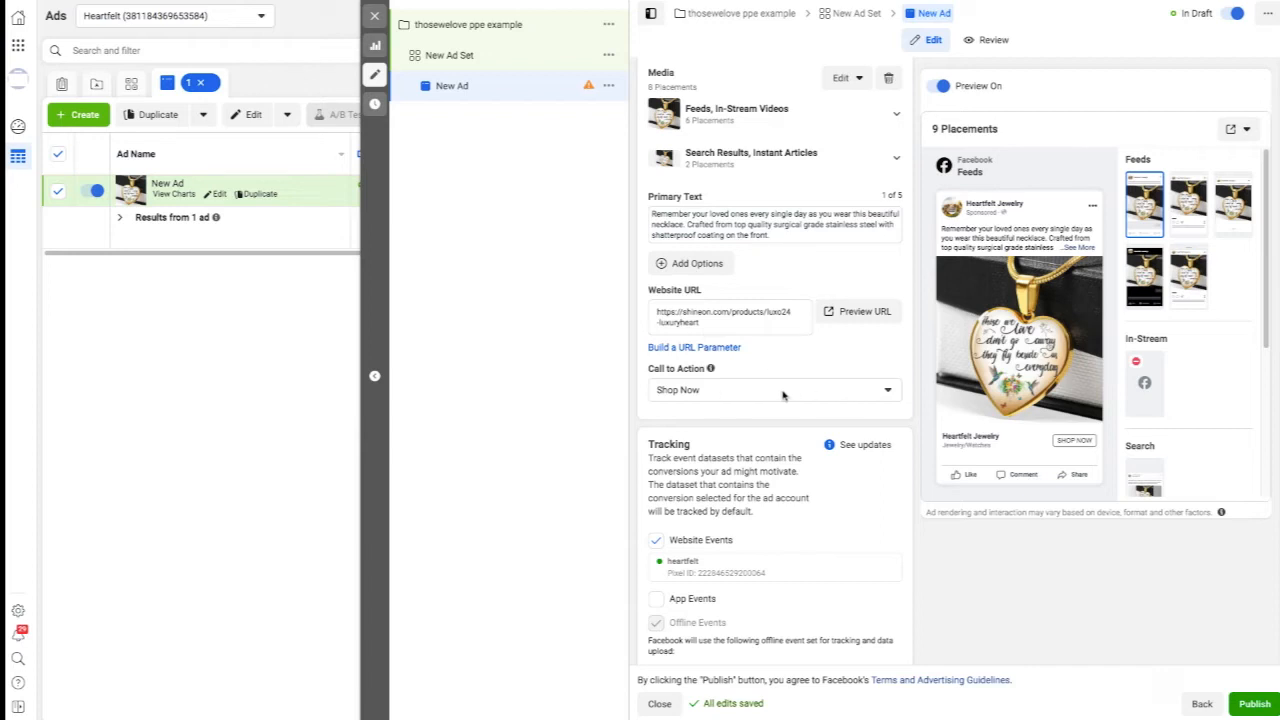
{"action": "left_click", "coordinate": [872, 394]}
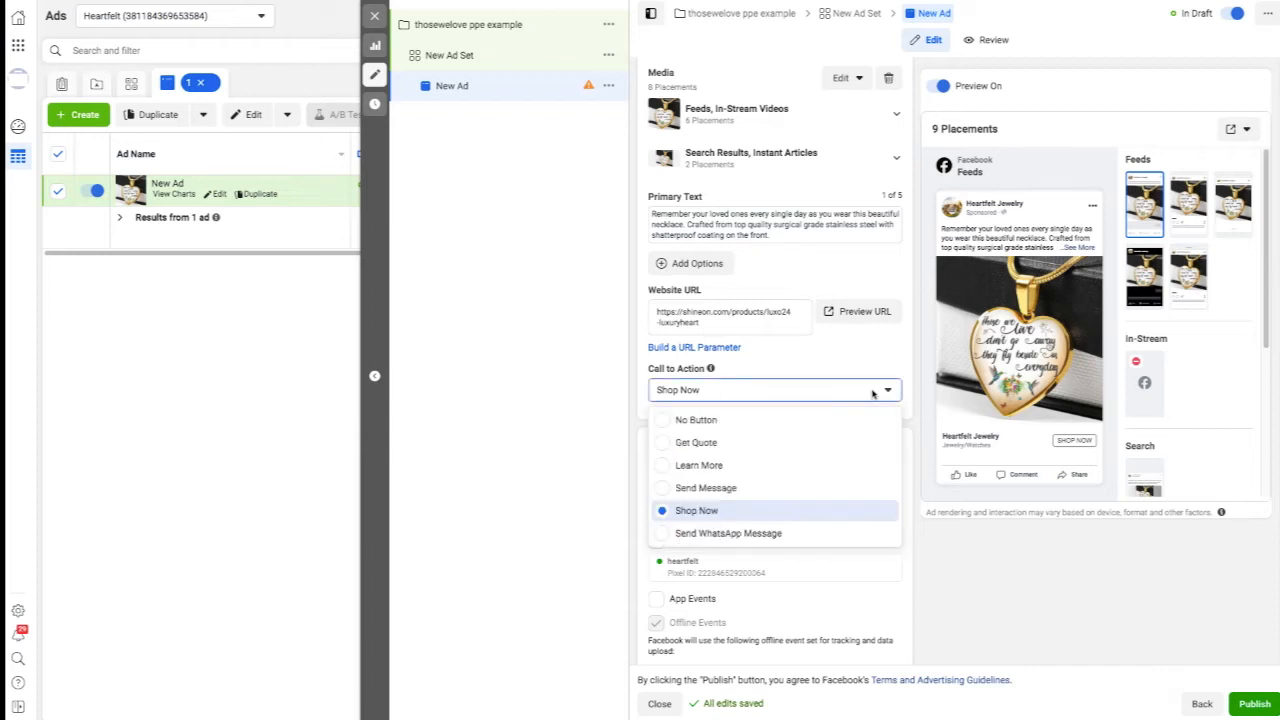
{"action": "left_click", "coordinate": [850, 361]}
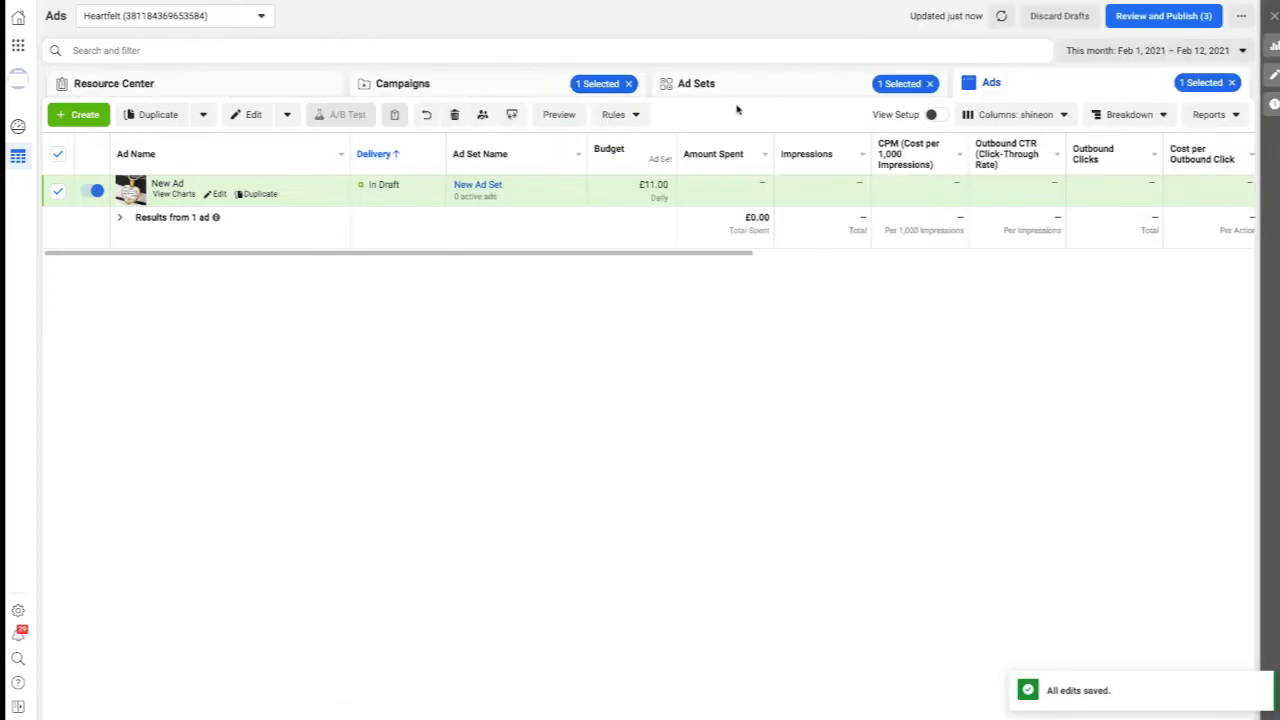
Delete the draft campaign "thosewelove ppe example".
{"action": "left_click", "coordinate": [428, 88]}
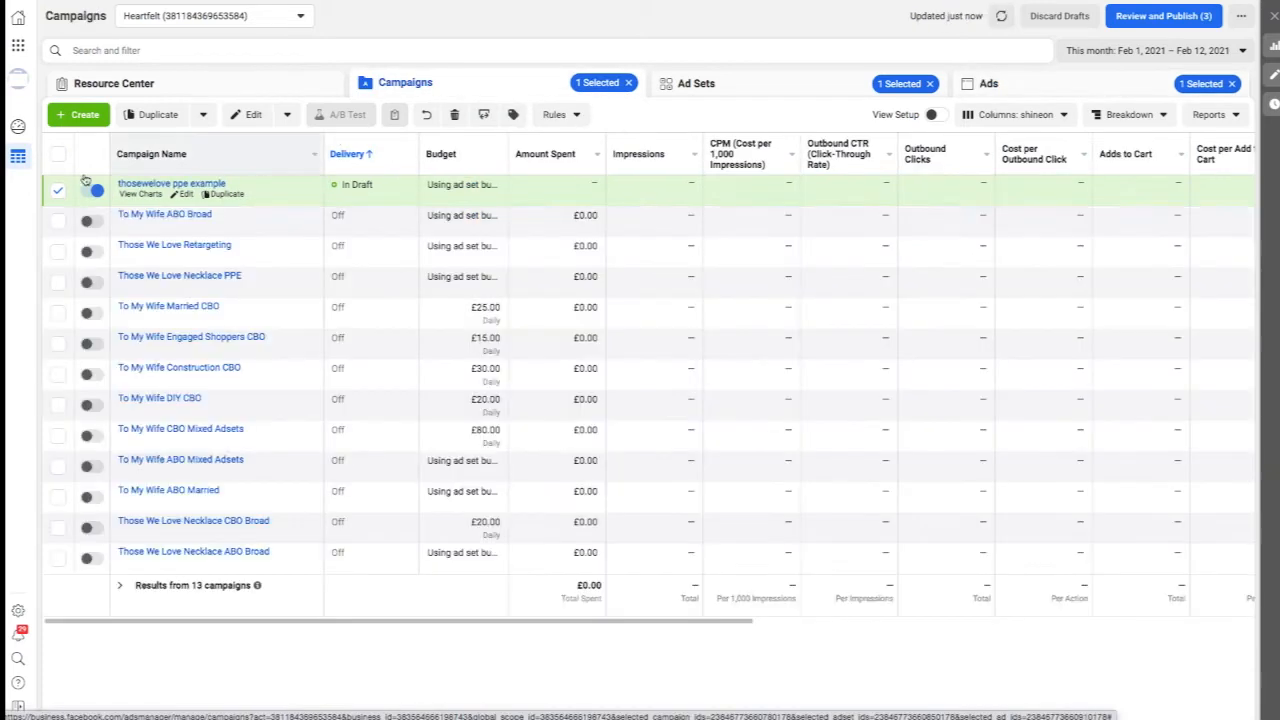
{"action": "left_click", "coordinate": [454, 114]}
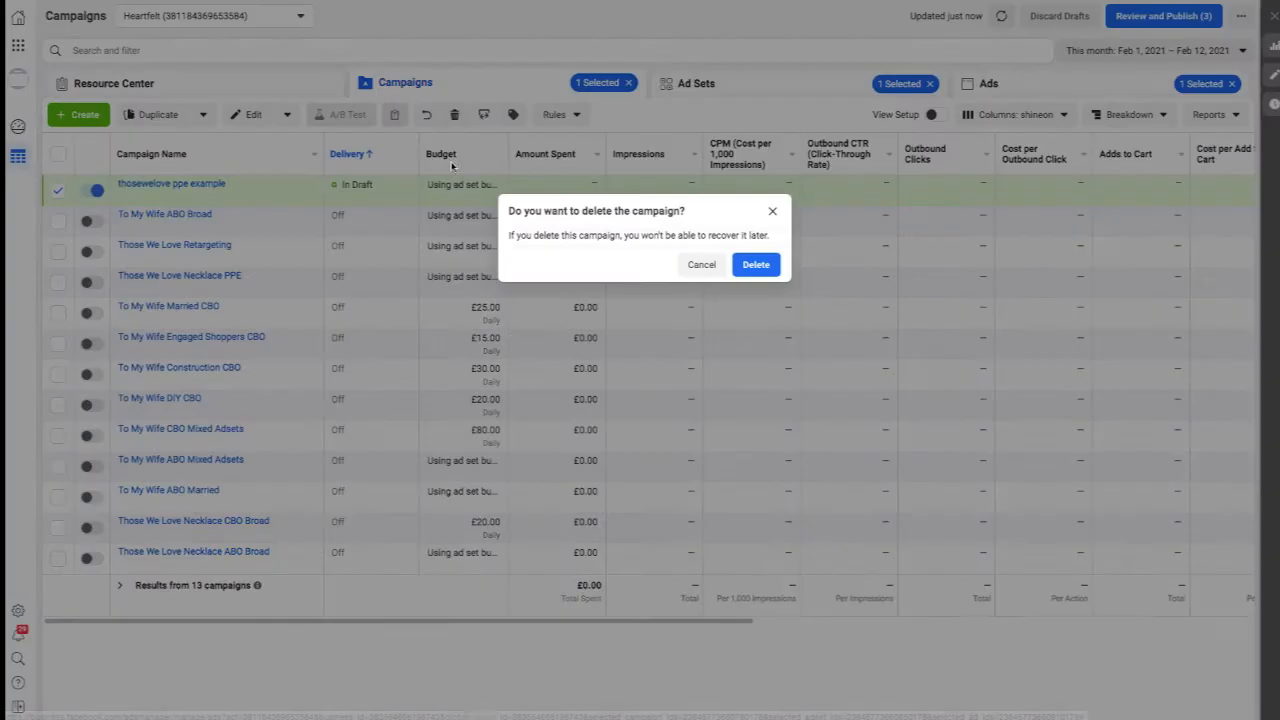
{"action": "left_click", "coordinate": [756, 266]}
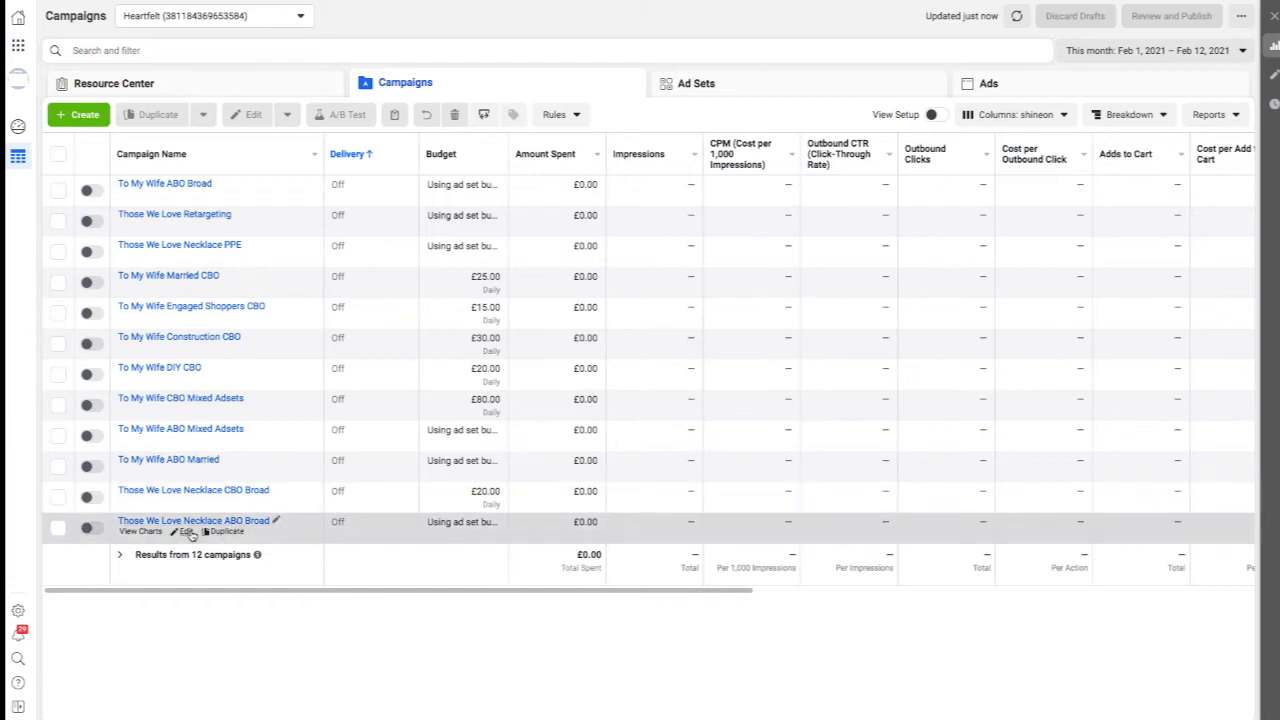
Open the TWL Gold ad of the Those We Love Necklace ABO Broad campaign in the editor.
{"action": "left_click", "coordinate": [187, 532]}
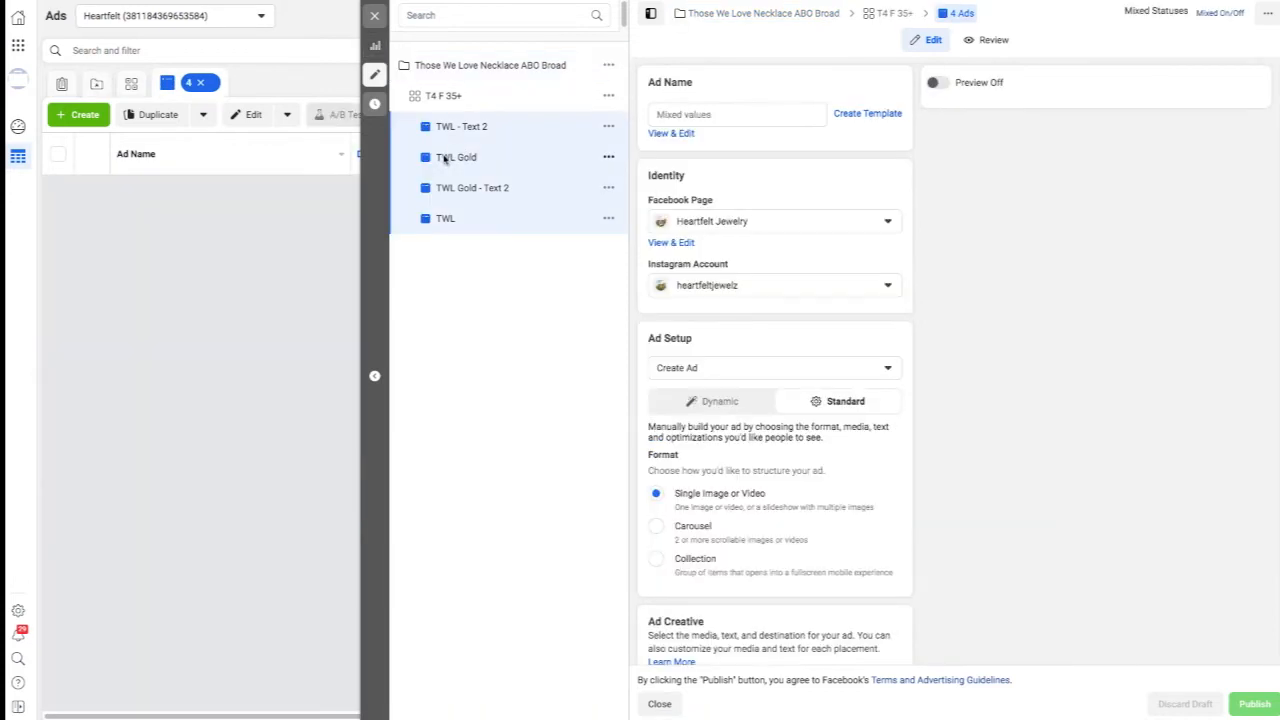
{"action": "left_click", "coordinate": [445, 158]}
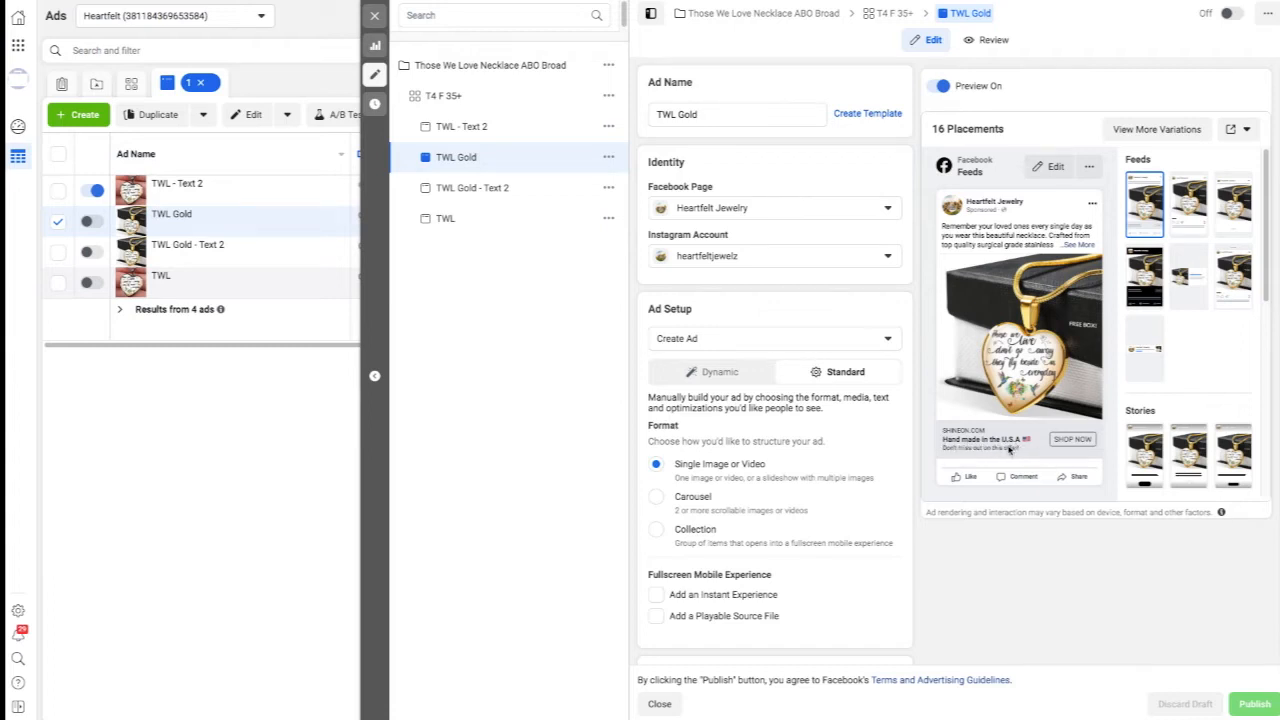
Expand the full primary text in the TWL Gold ad preview and review the ad's primary text, headline and description.
{"action": "left_click", "coordinate": [1077, 245]}
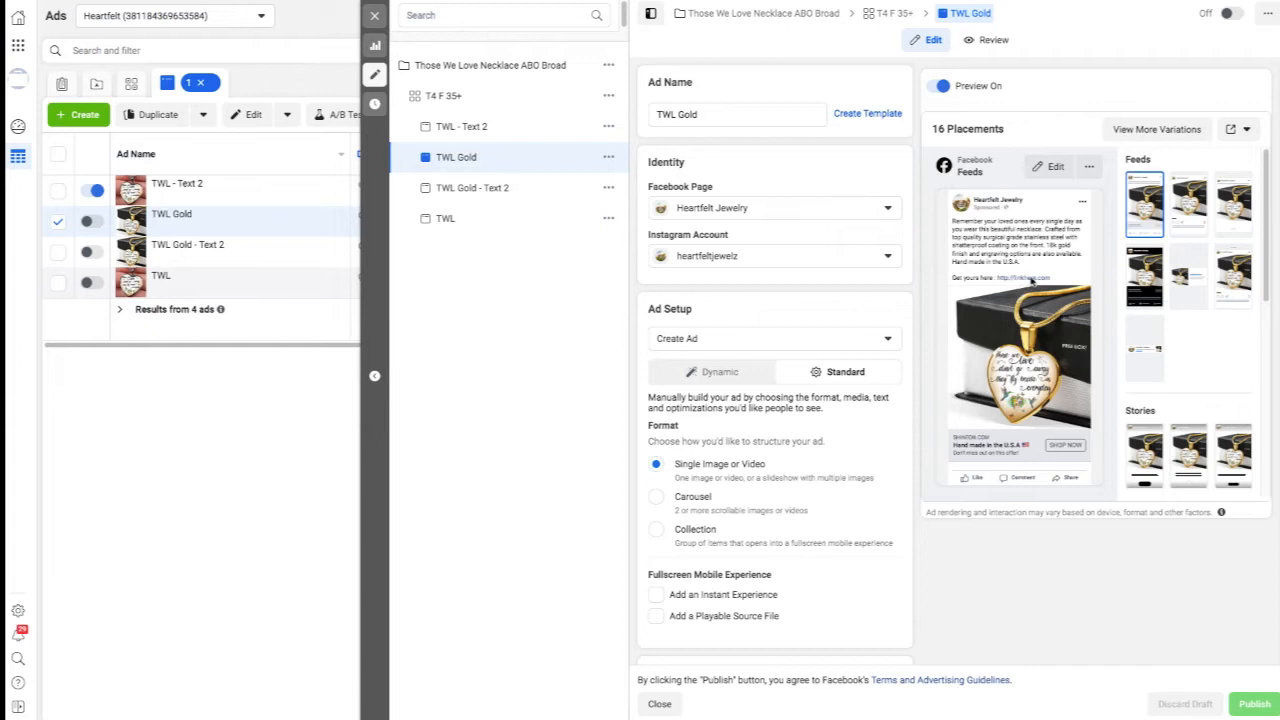
{"action": "scroll", "coordinate": [883, 337], "scroll_direction": "down", "scroll_amount": 8}
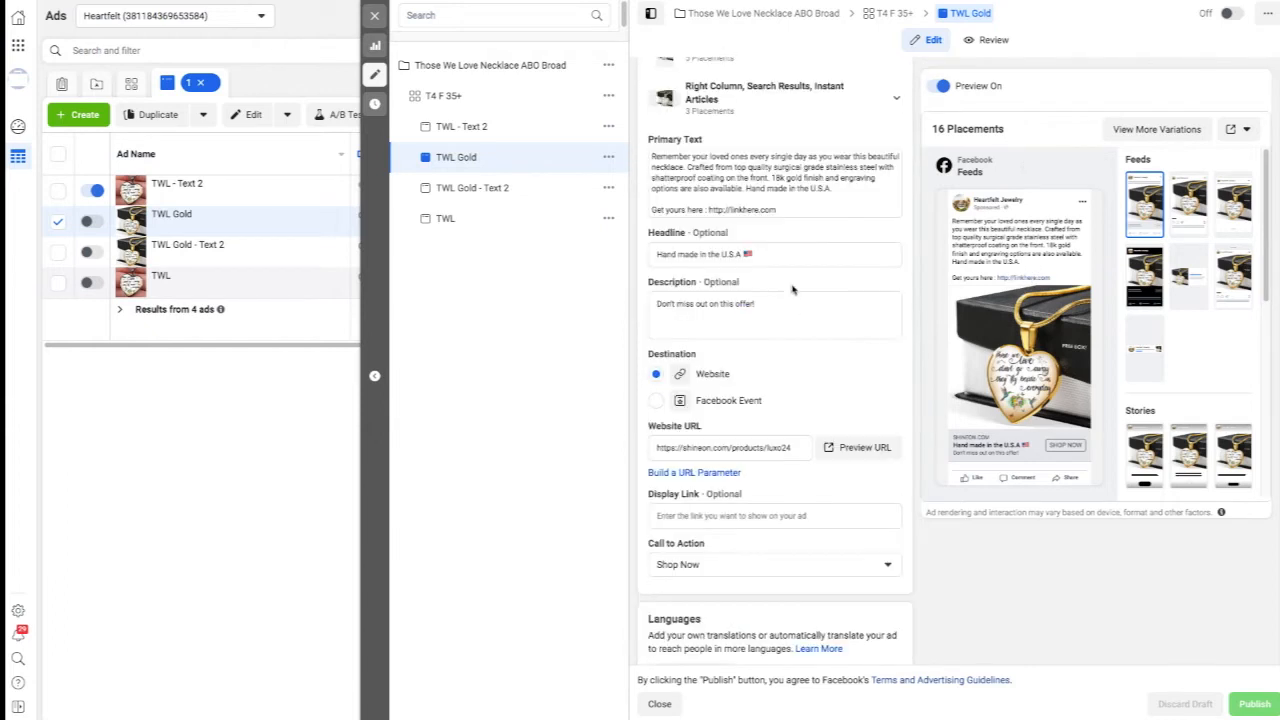
{"action": "mouse_move", "coordinate": [670, 242]}
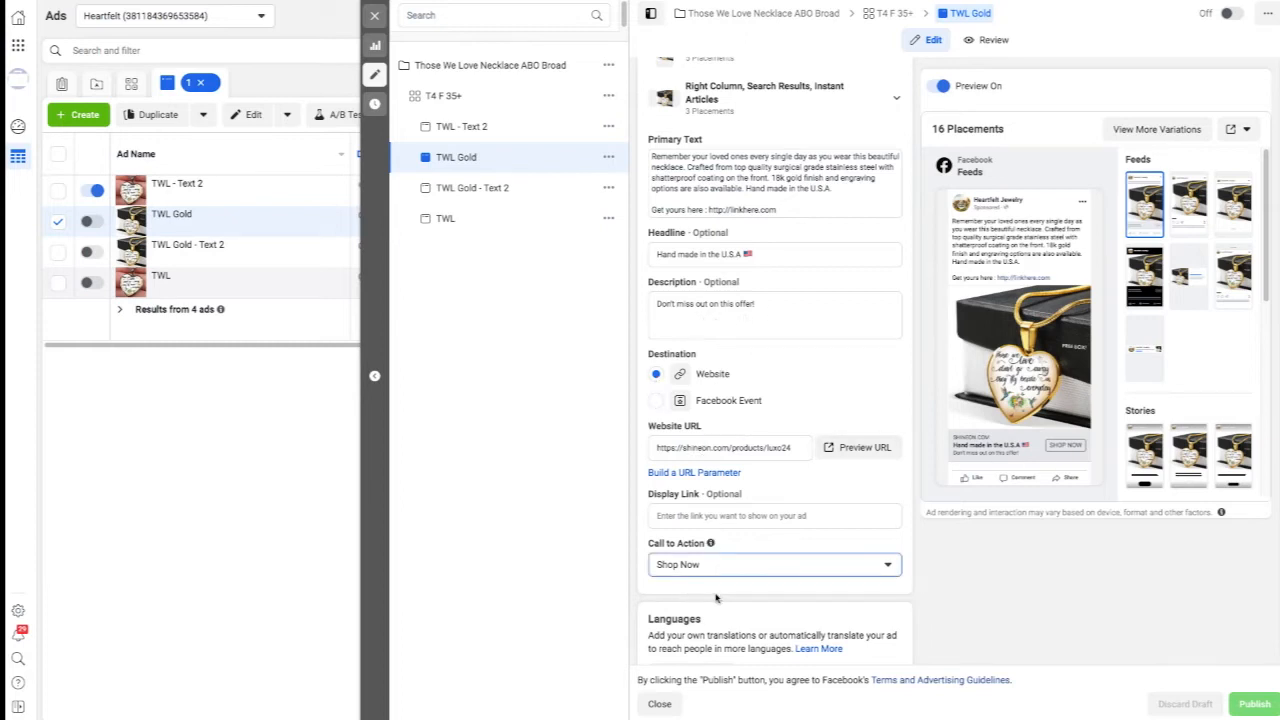
Look through the TWL Gold ad's call-to-action options and choose Shop Now.
{"action": "left_click", "coordinate": [887, 566]}
{"action": "scroll", "coordinate": [829, 477], "scroll_direction": "up", "scroll_amount": 3}
{"action": "scroll", "coordinate": [829, 478], "scroll_direction": "down", "scroll_amount": 3}
{"action": "scroll", "coordinate": [828, 480], "scroll_direction": "up", "scroll_amount": 3}
{"action": "scroll", "coordinate": [828, 480], "scroll_direction": "down", "scroll_amount": 2}
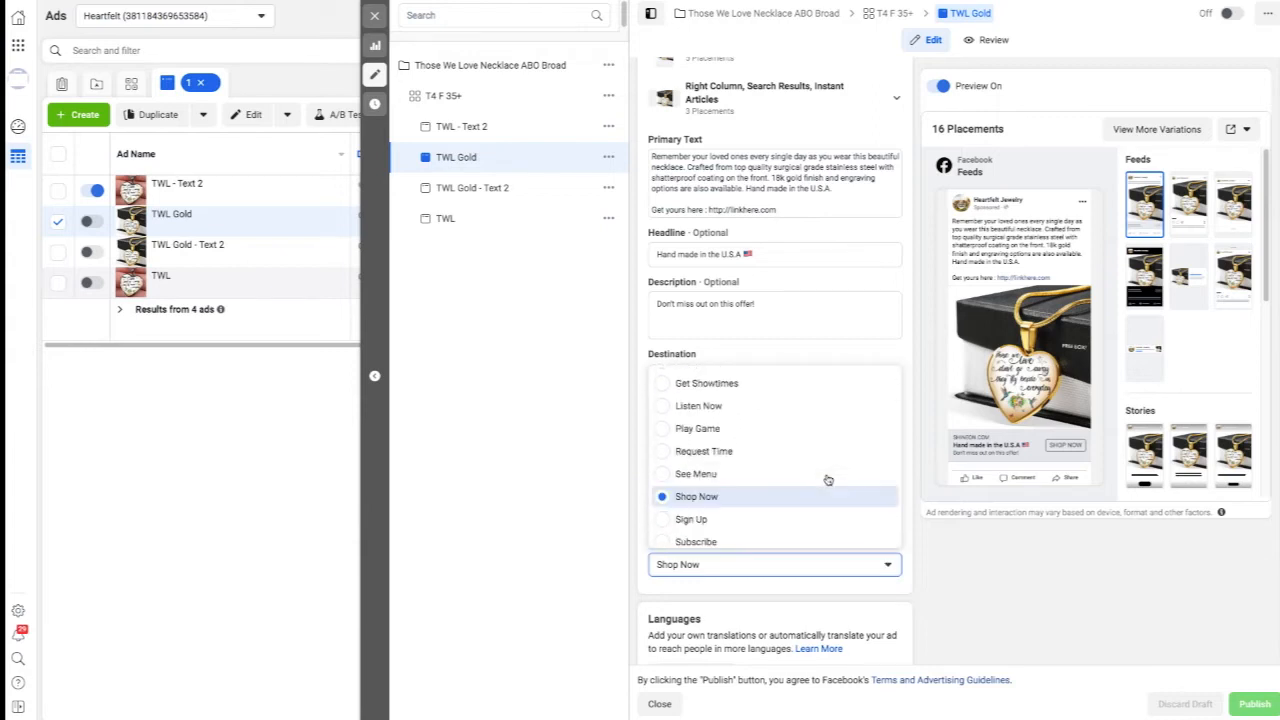
{"action": "left_click", "coordinate": [688, 500]}
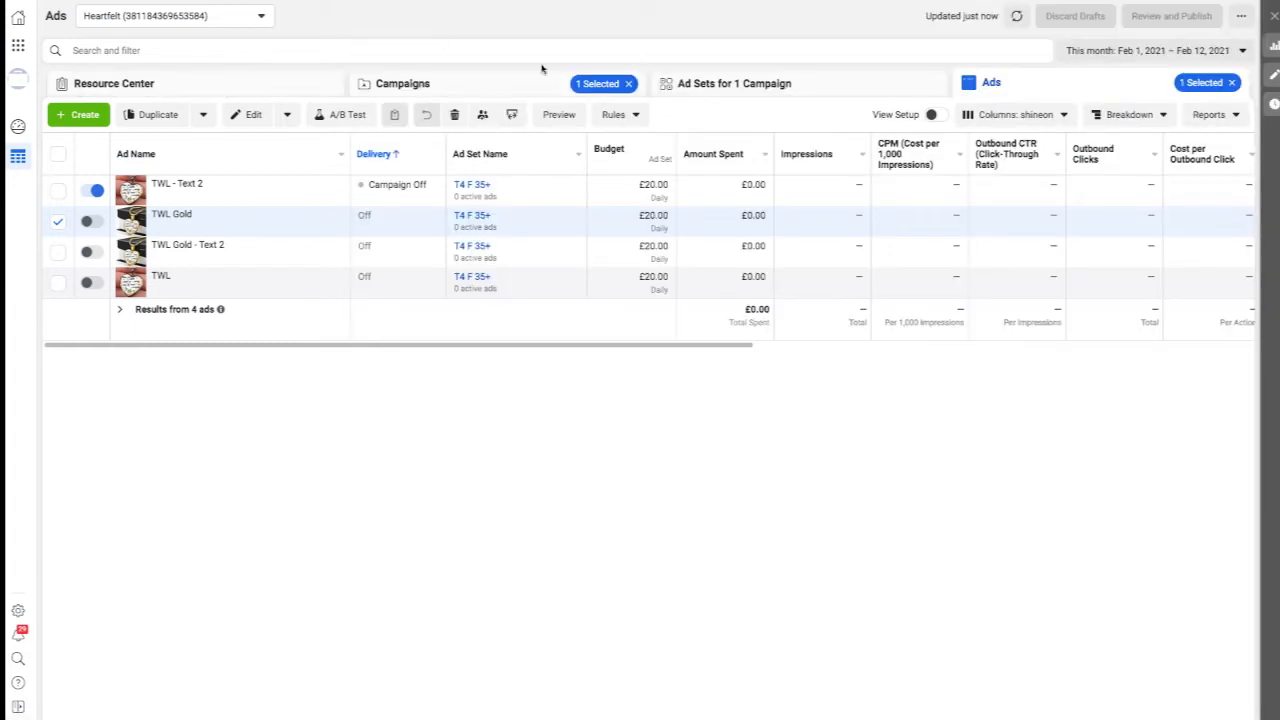
View the campaign list, return to the ads of Those We Love Necklace ABO Broad and reopen TWL Gold for editing.
{"action": "left_click", "coordinate": [478, 88]}
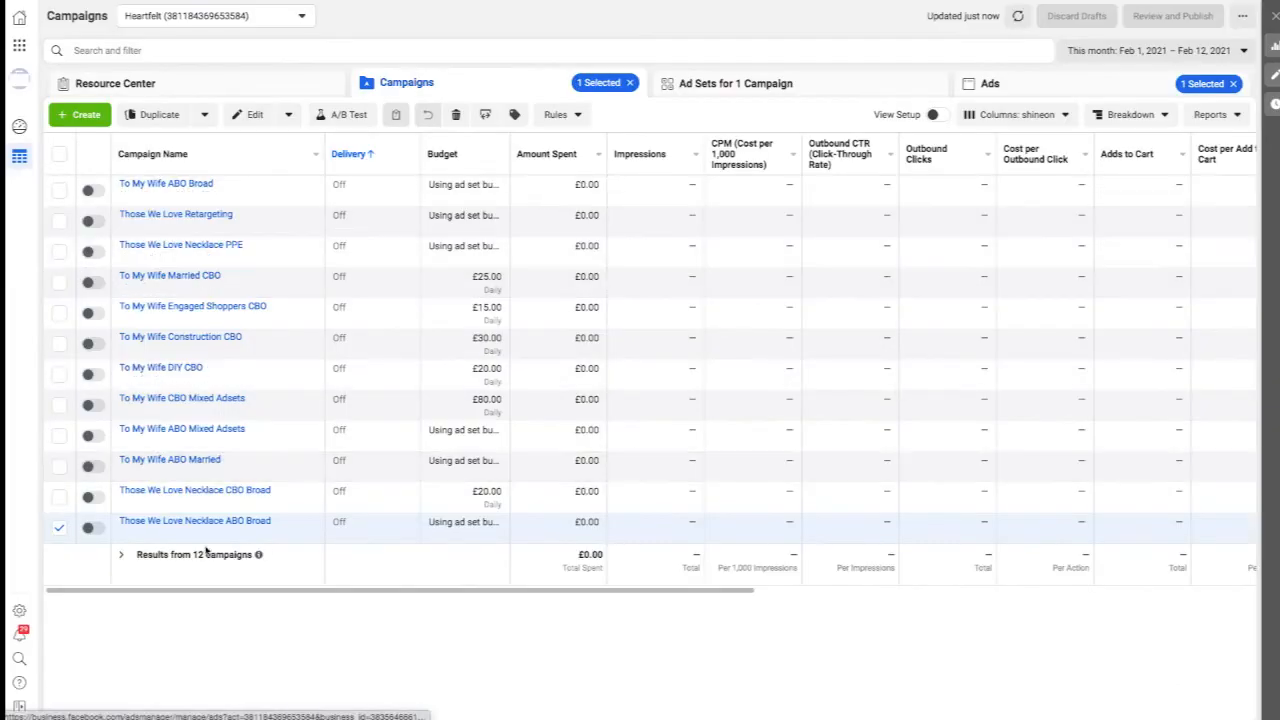
{"action": "left_click", "coordinate": [1054, 88]}
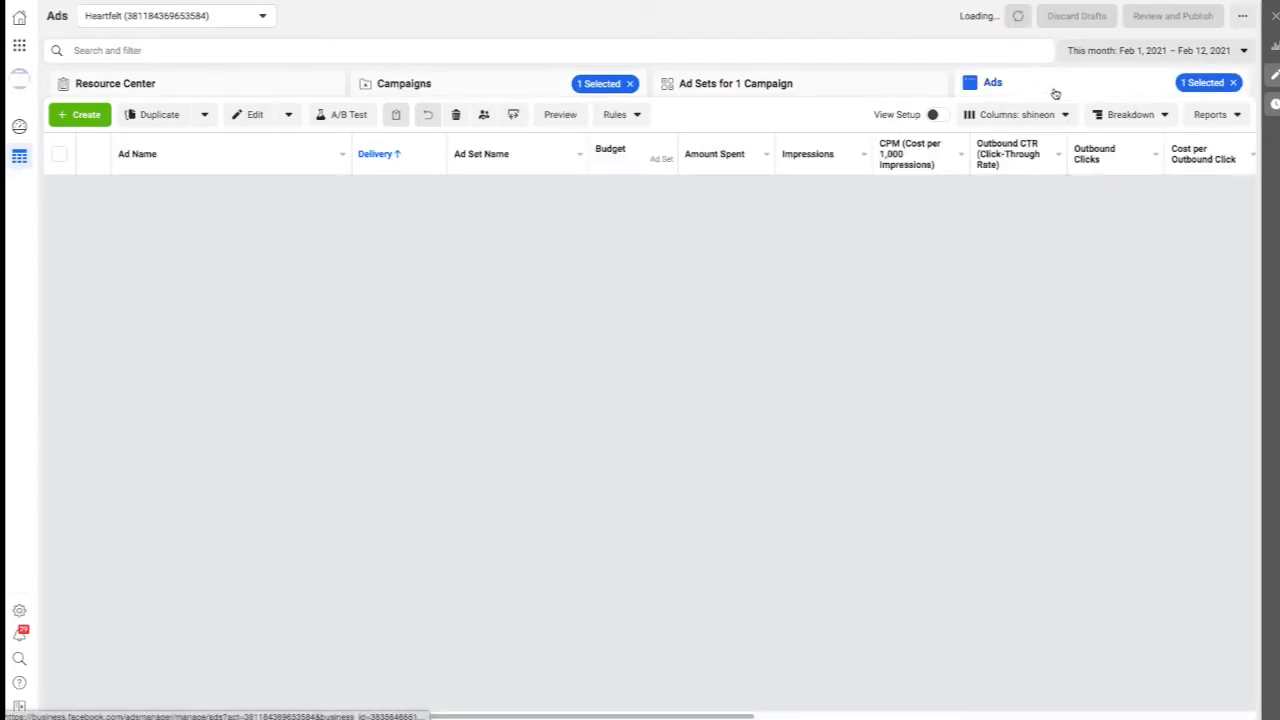
{"action": "left_click", "coordinate": [219, 226]}
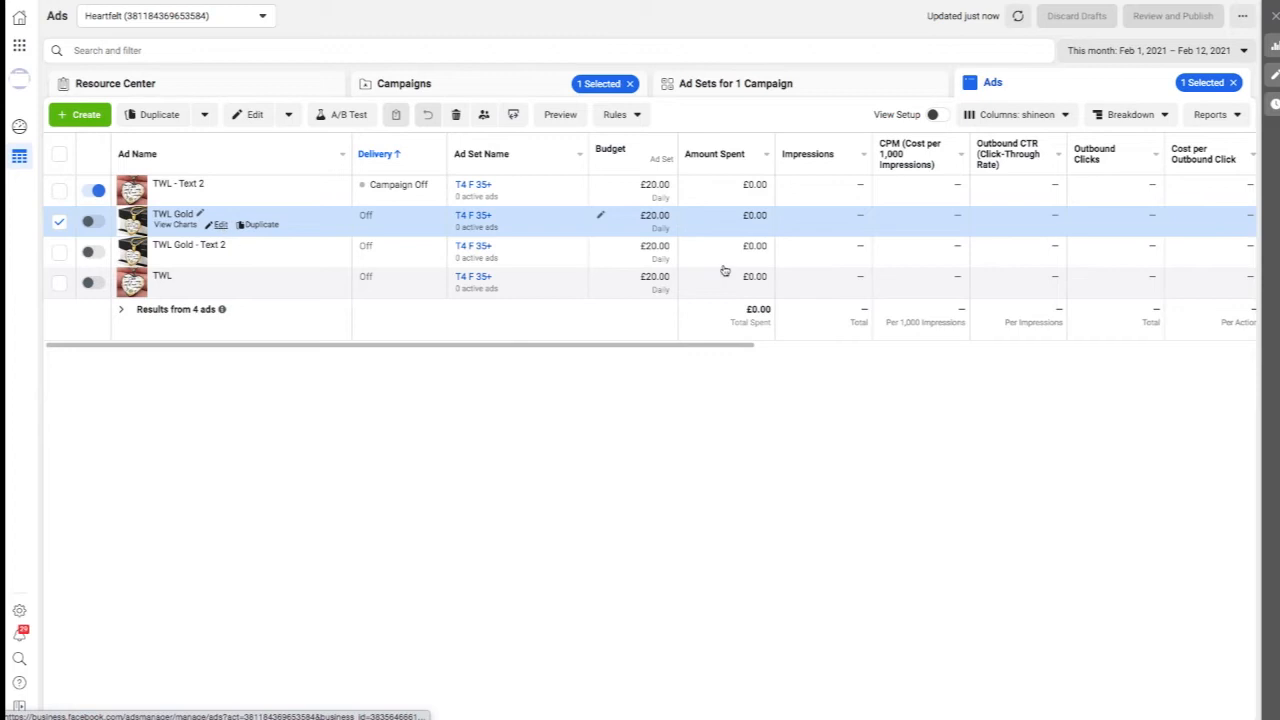
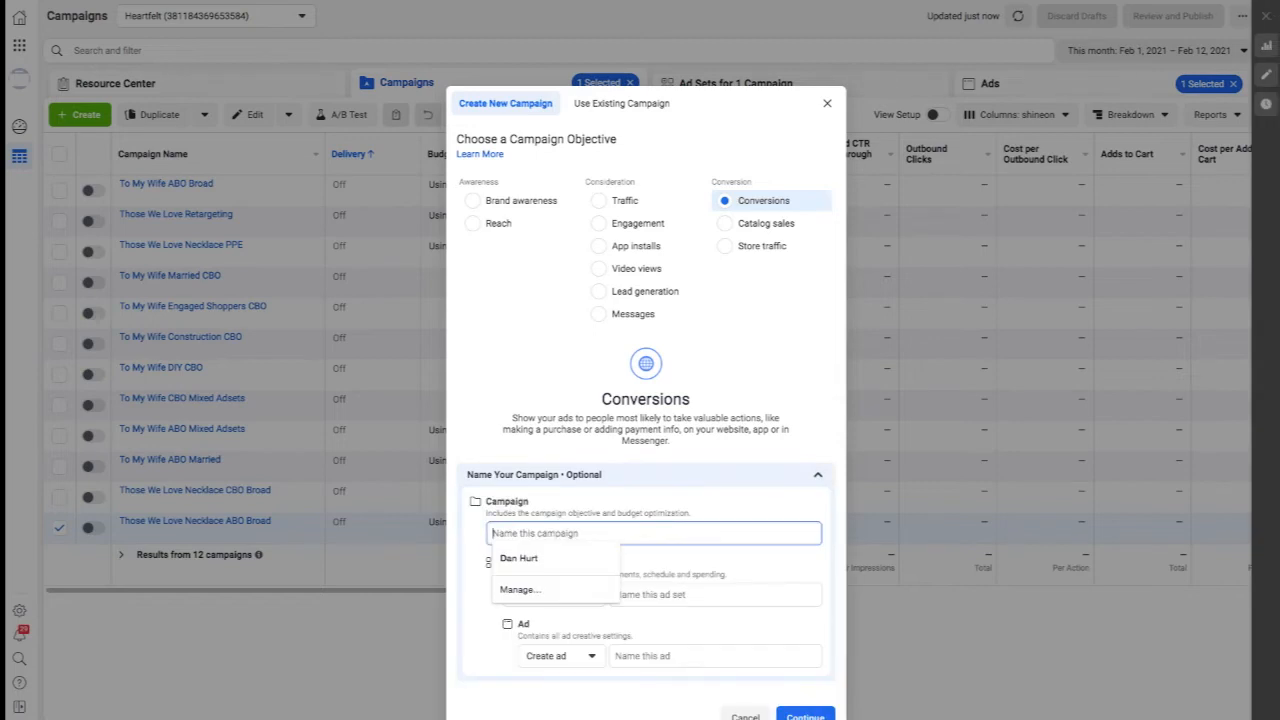
Name the new Conversions campaign ObjectiveGaming PUR Example and its ad set US CAF 35+.
{"action": "type", "text": "ObjectiveGam"}
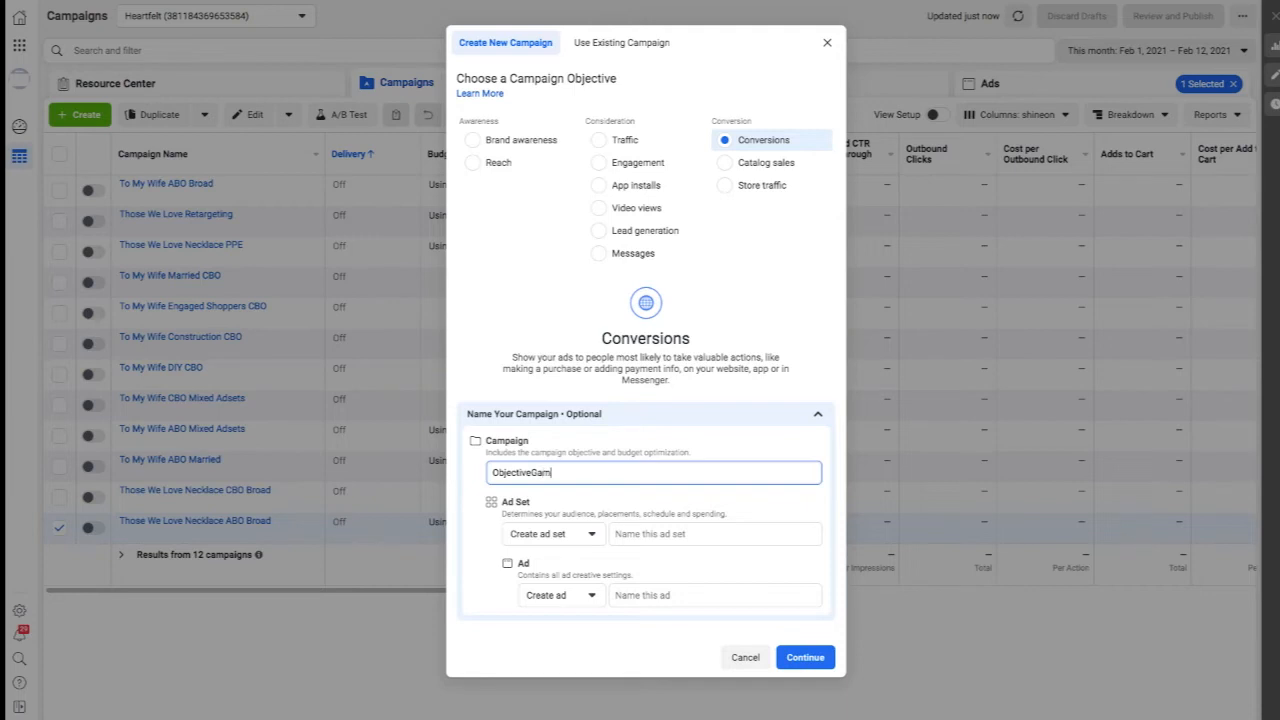
{"action": "type", "text": "ing PUR Example"}
{"action": "left_click", "coordinate": [627, 535]}
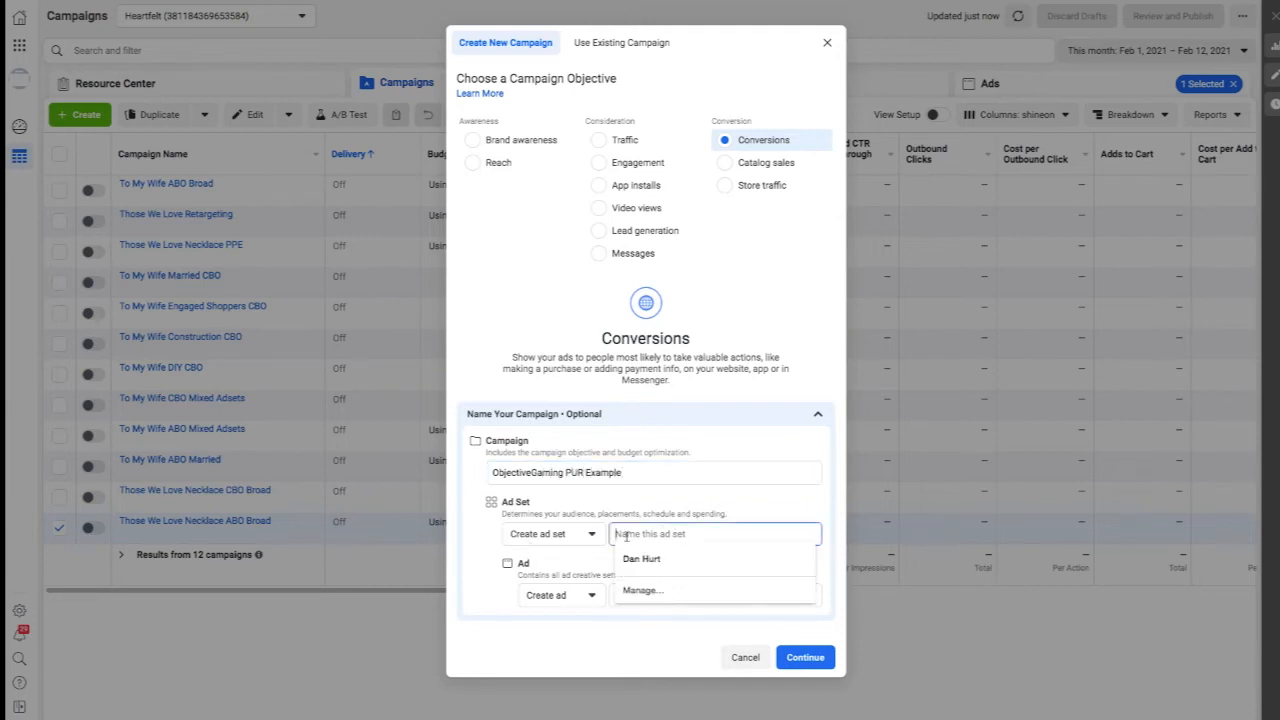
{"action": "type", "text": "US CAF 35+"}
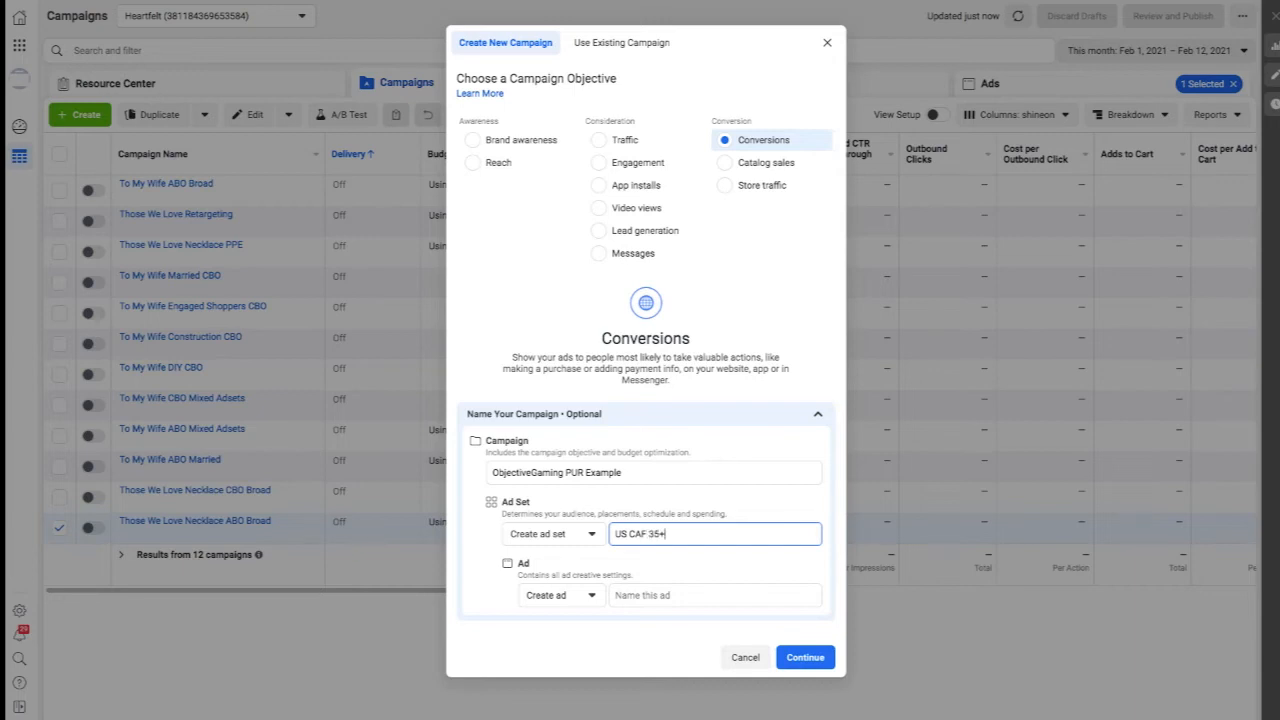
Name the ad PUR example and continue to create the draft campaign.
{"action": "left_click", "coordinate": [656, 595]}
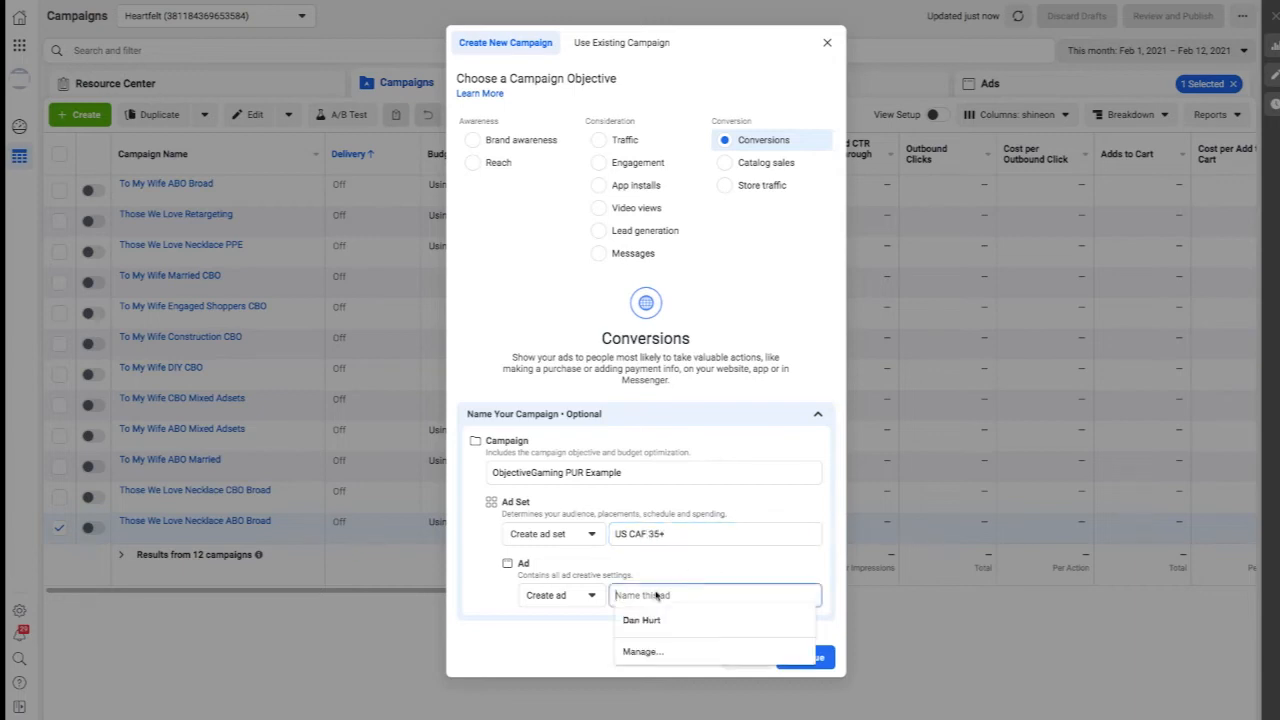
{"action": "type", "text": "PUR example"}
{"action": "key", "text": "Left"}
{"action": "key", "text": "Left"}
{"action": "key", "text": "Left"}
{"action": "type", "text": "m"}
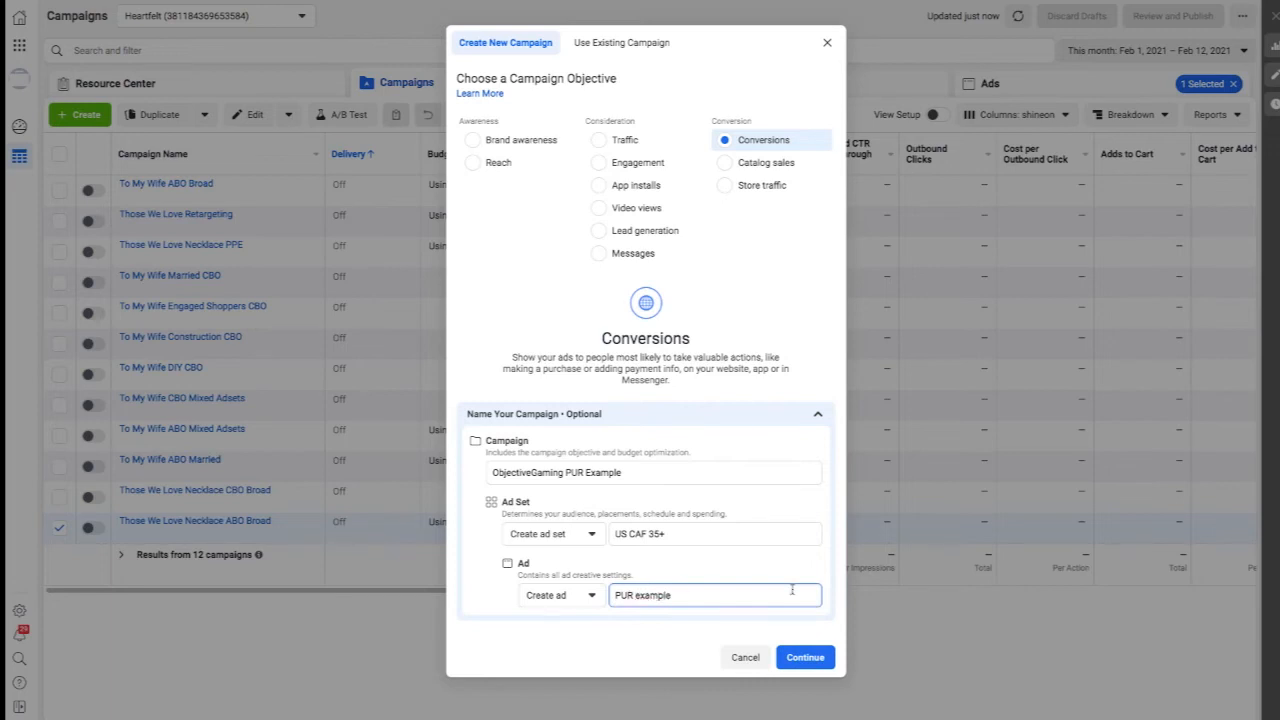
{"action": "left_click", "coordinate": [806, 657]}
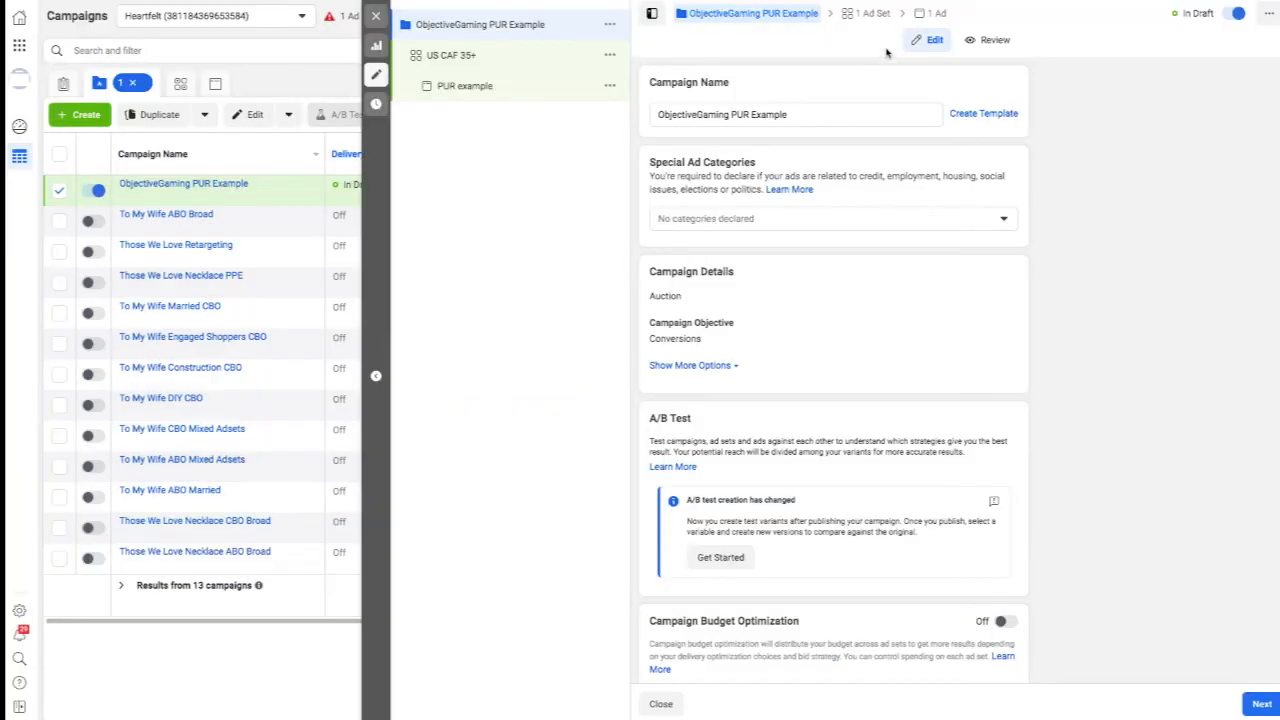
Open the US CAF 35+ ad set and set its website conversion event to Purchase.
{"action": "scroll", "coordinate": [845, 314], "scroll_direction": "down", "scroll_amount": 1}
{"action": "scroll", "coordinate": [860, 150], "scroll_direction": "up", "scroll_amount": 1}
{"action": "left_click", "coordinate": [869, 14]}
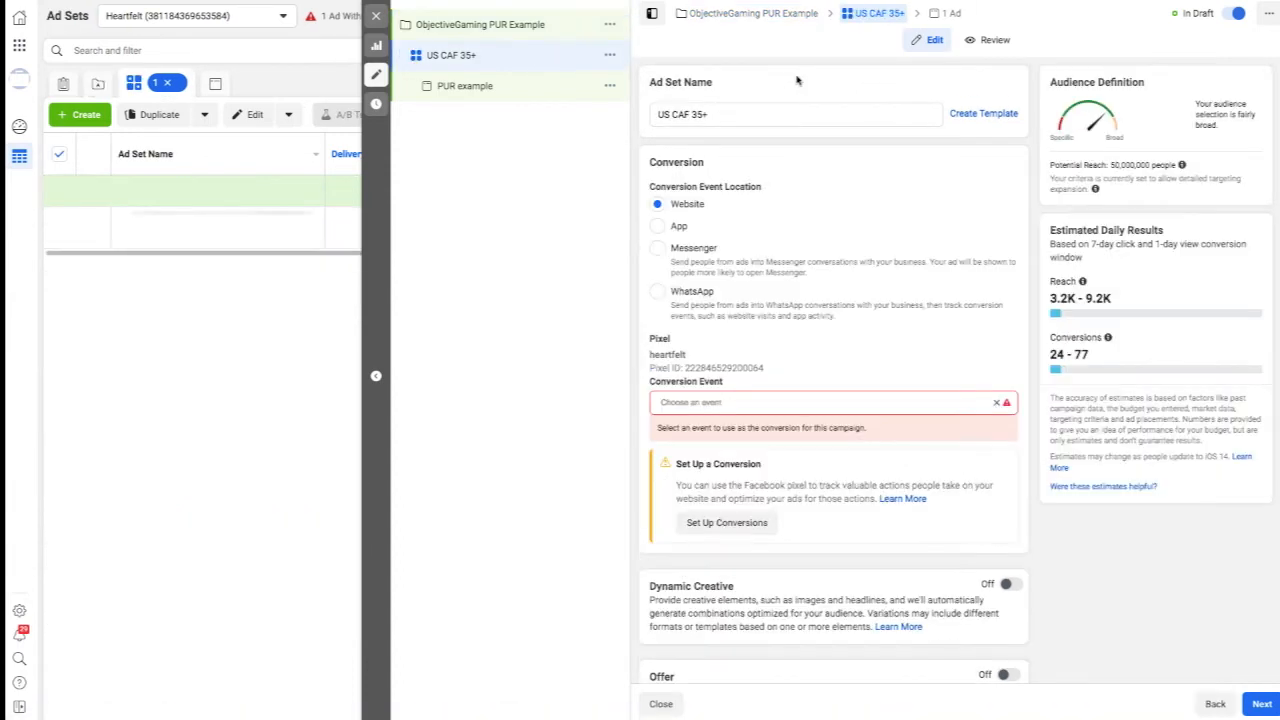
{"action": "left_click", "coordinate": [766, 404]}
{"action": "scroll", "coordinate": [725, 527], "scroll_direction": "down", "scroll_amount": 3}
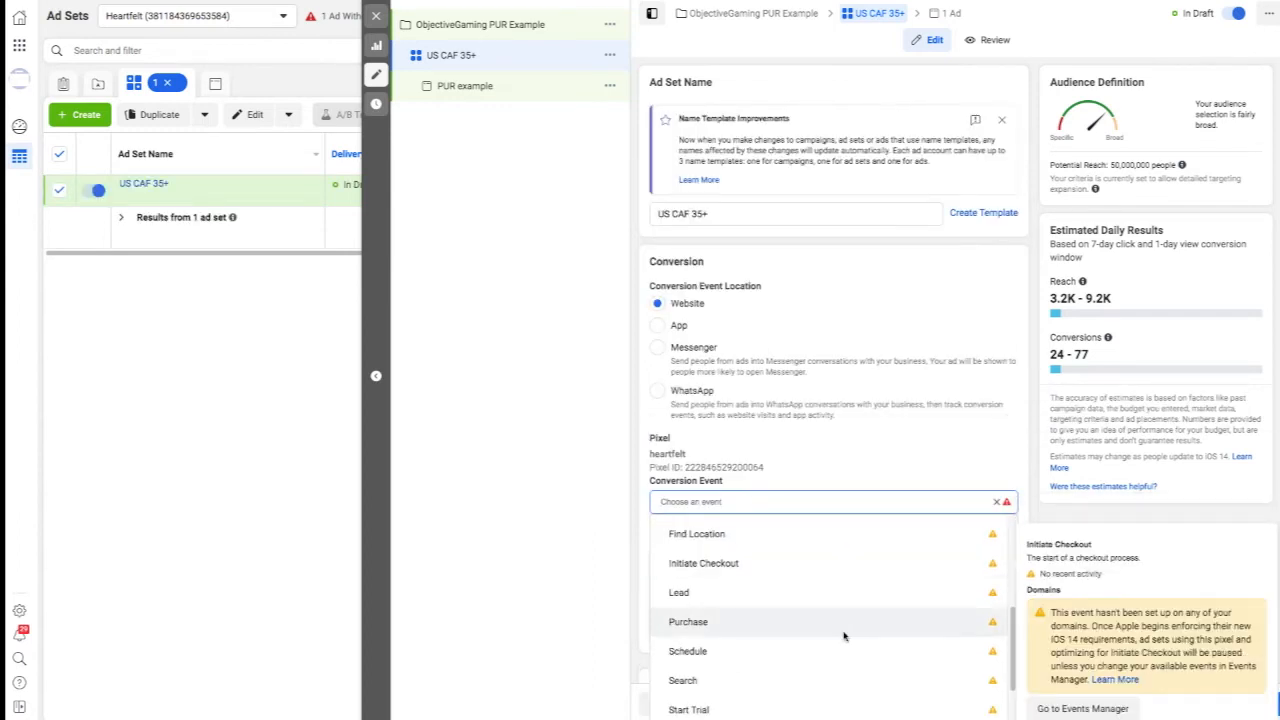
{"action": "scroll", "coordinate": [726, 600], "scroll_direction": "down", "scroll_amount": 2}
{"action": "left_click", "coordinate": [734, 541]}
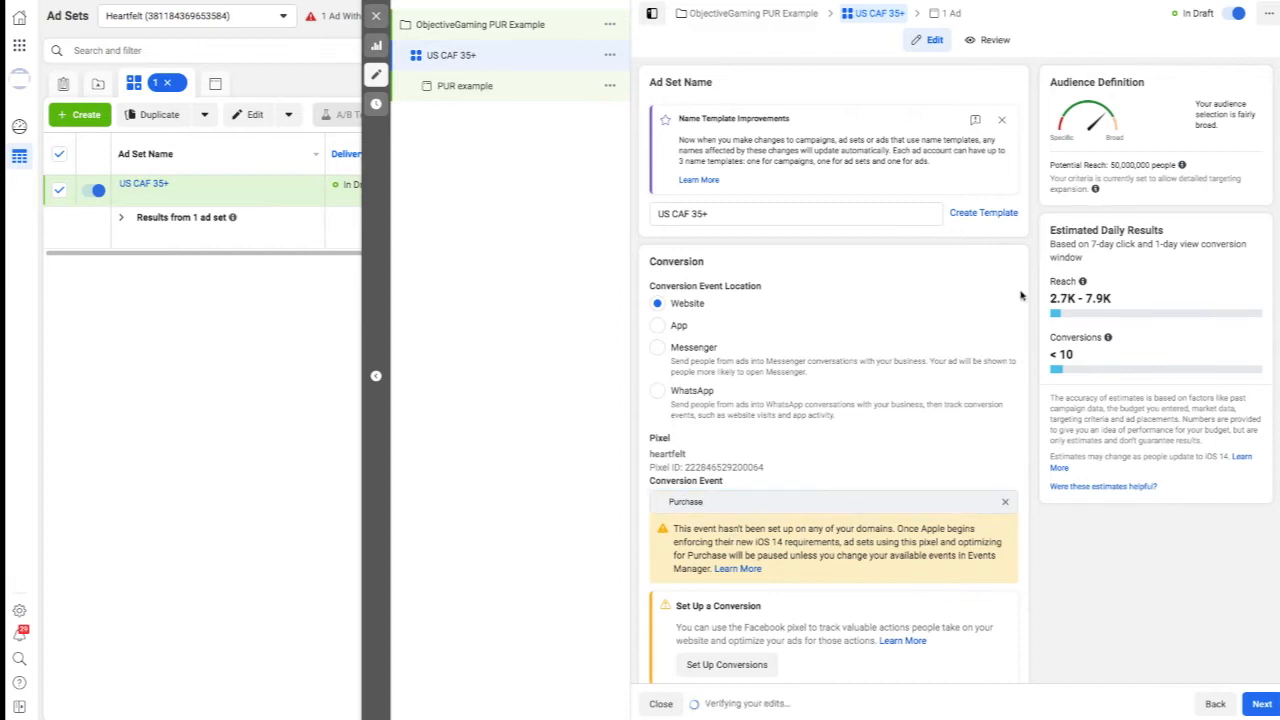
Replace United Kingdom with Canada and United States as the audience locations of the ad set.
{"action": "scroll", "coordinate": [820, 392], "scroll_direction": "down", "scroll_amount": 3}
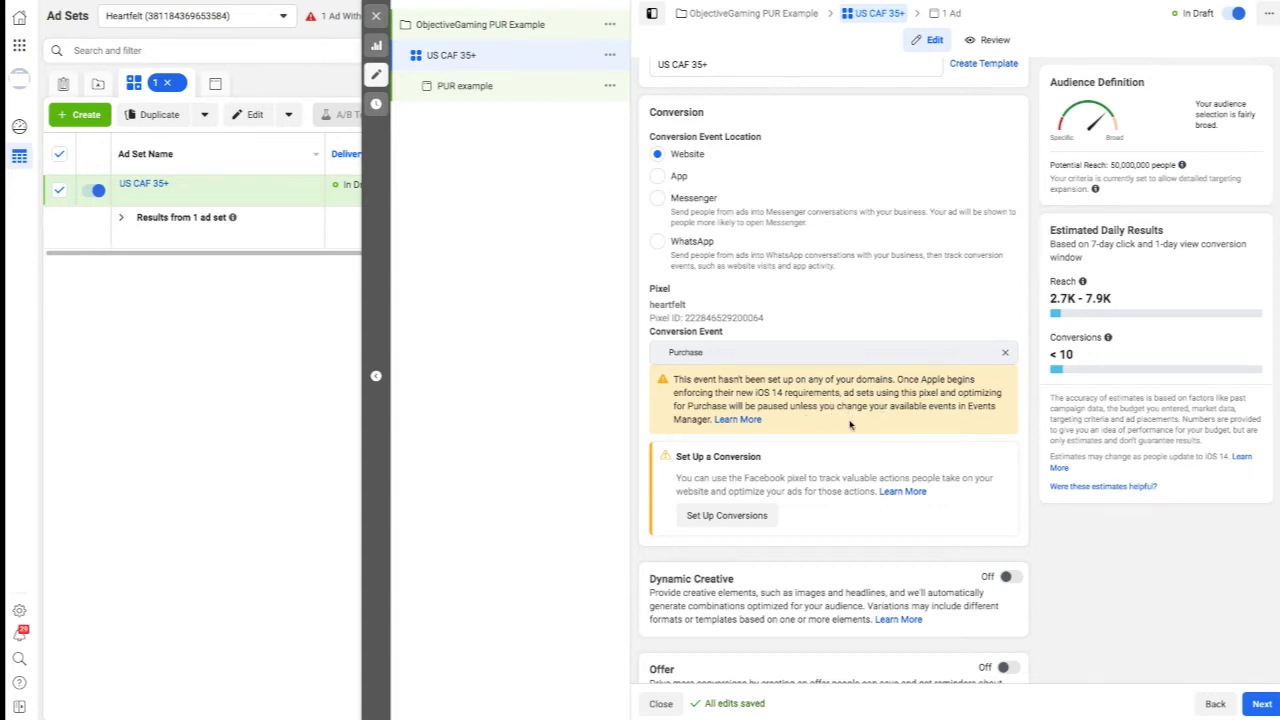
{"action": "scroll", "coordinate": [1033, 446], "scroll_direction": "down", "scroll_amount": 2}
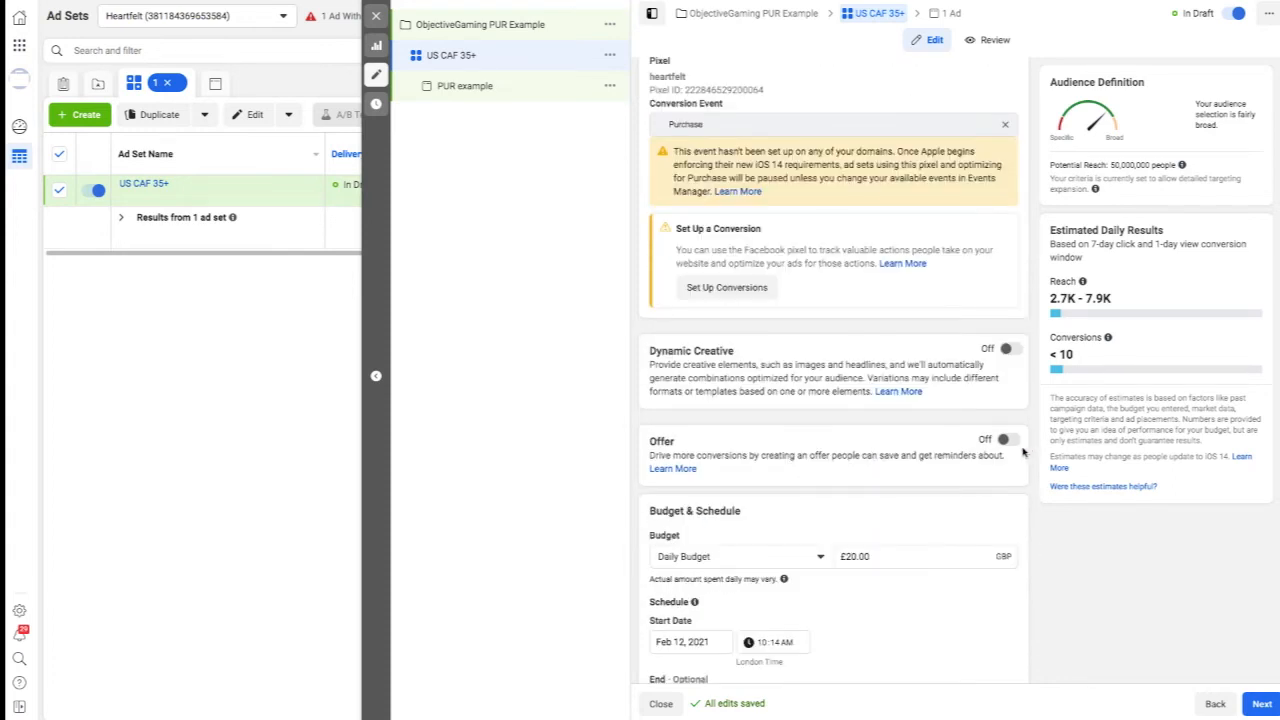
{"action": "scroll", "coordinate": [1022, 453], "scroll_direction": "down", "scroll_amount": 1}
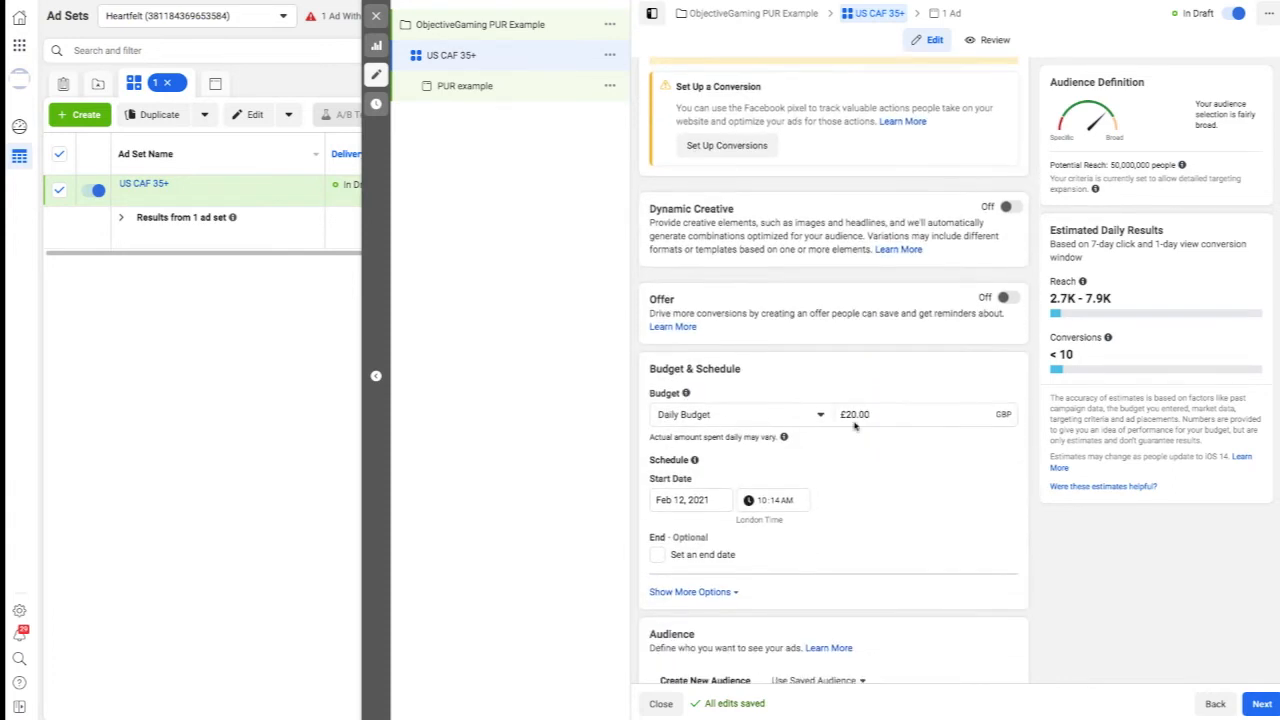
{"action": "scroll", "coordinate": [901, 440], "scroll_direction": "down", "scroll_amount": 1}
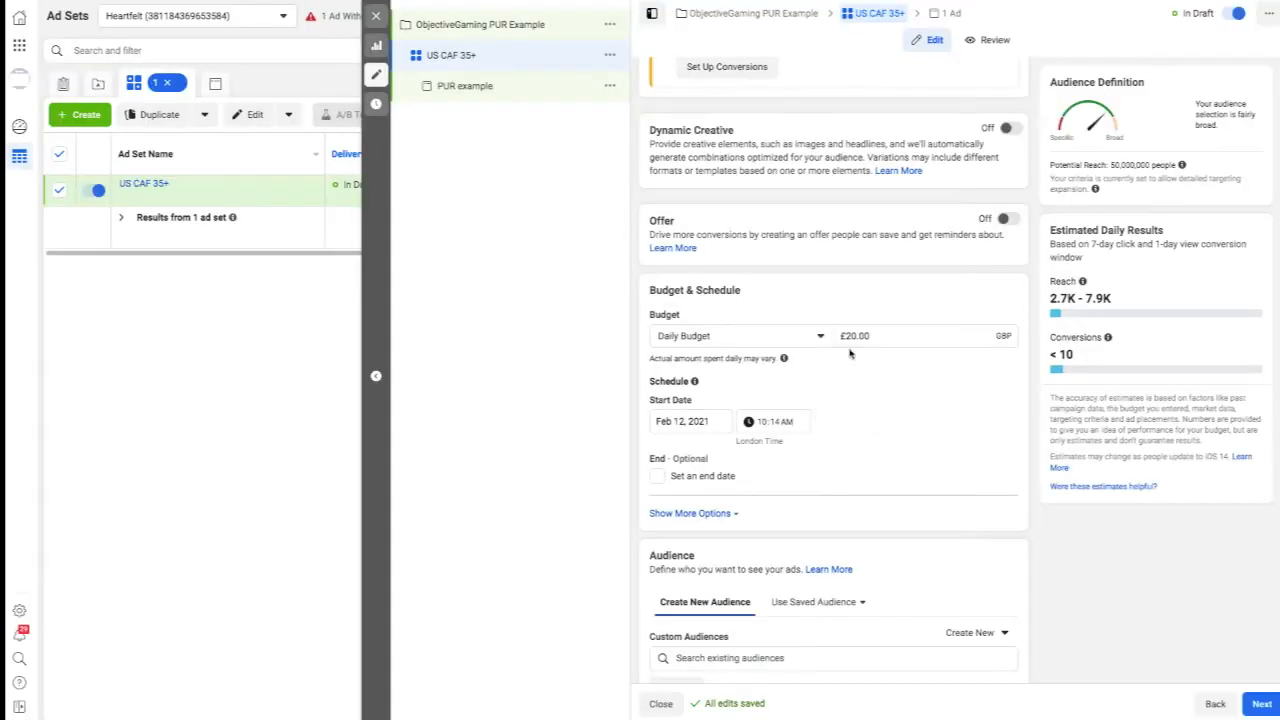
{"action": "scroll", "coordinate": [862, 354], "scroll_direction": "down", "scroll_amount": 2}
{"action": "scroll", "coordinate": [862, 354], "scroll_direction": "down", "scroll_amount": 5}
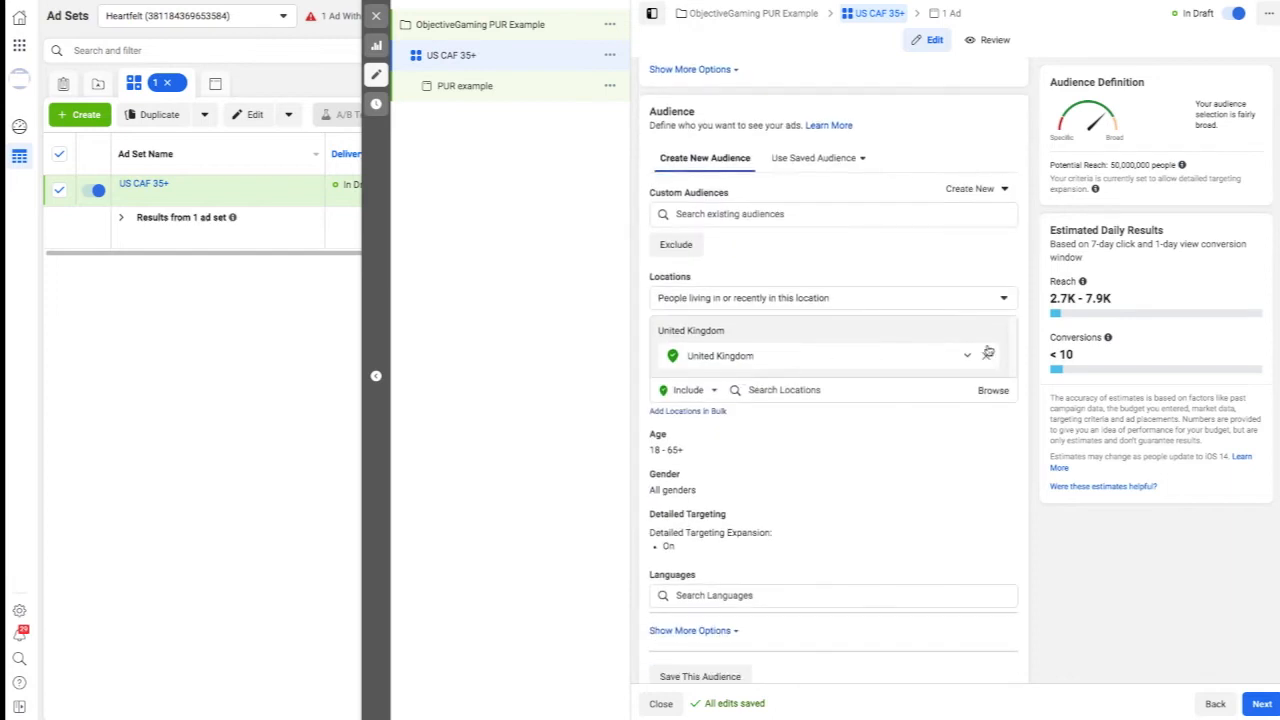
{"action": "left_click", "coordinate": [986, 358]}
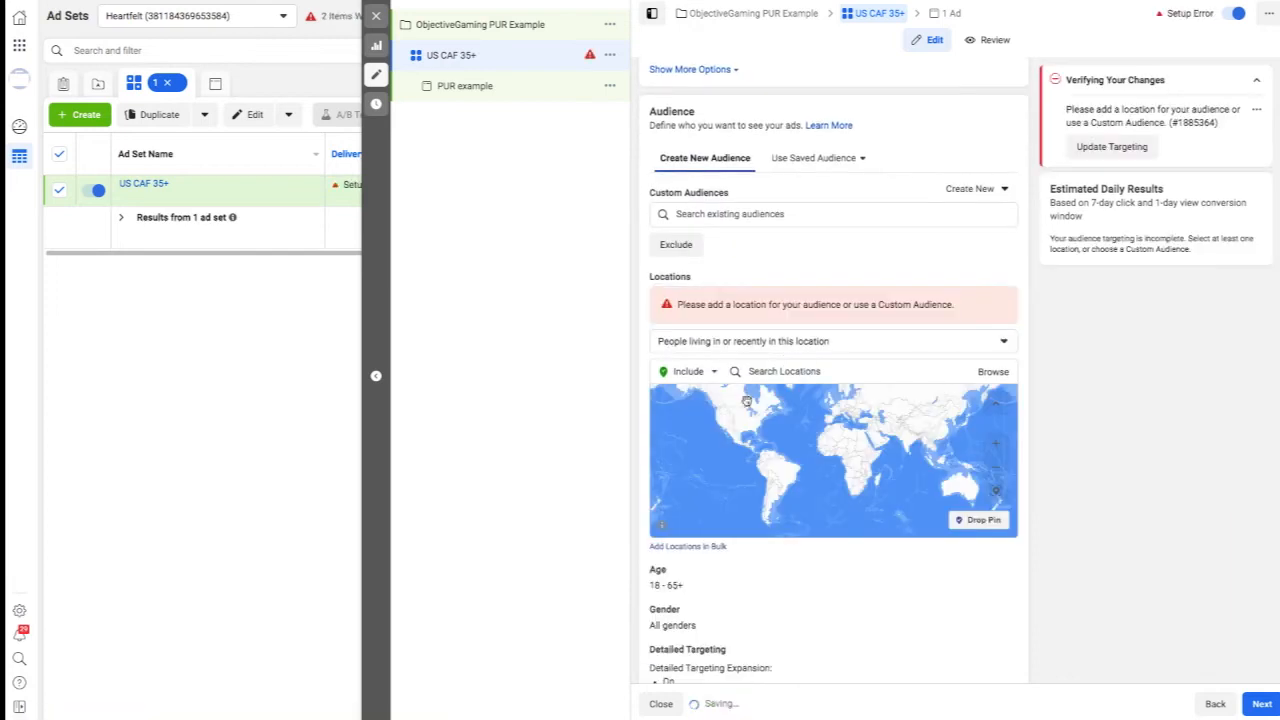
{"action": "left_click", "coordinate": [805, 372]}
{"action": "type", "text": "cand"}
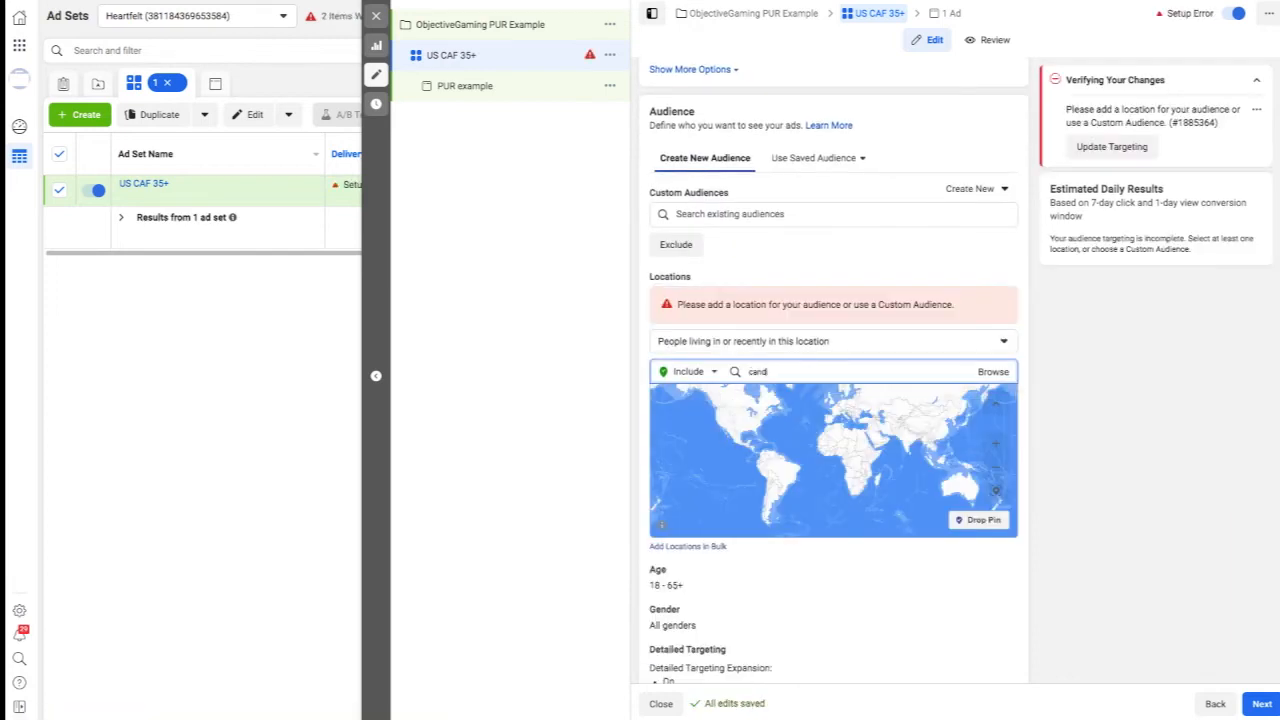
{"action": "key", "text": "Return"}
{"action": "type", "text": "united s"}
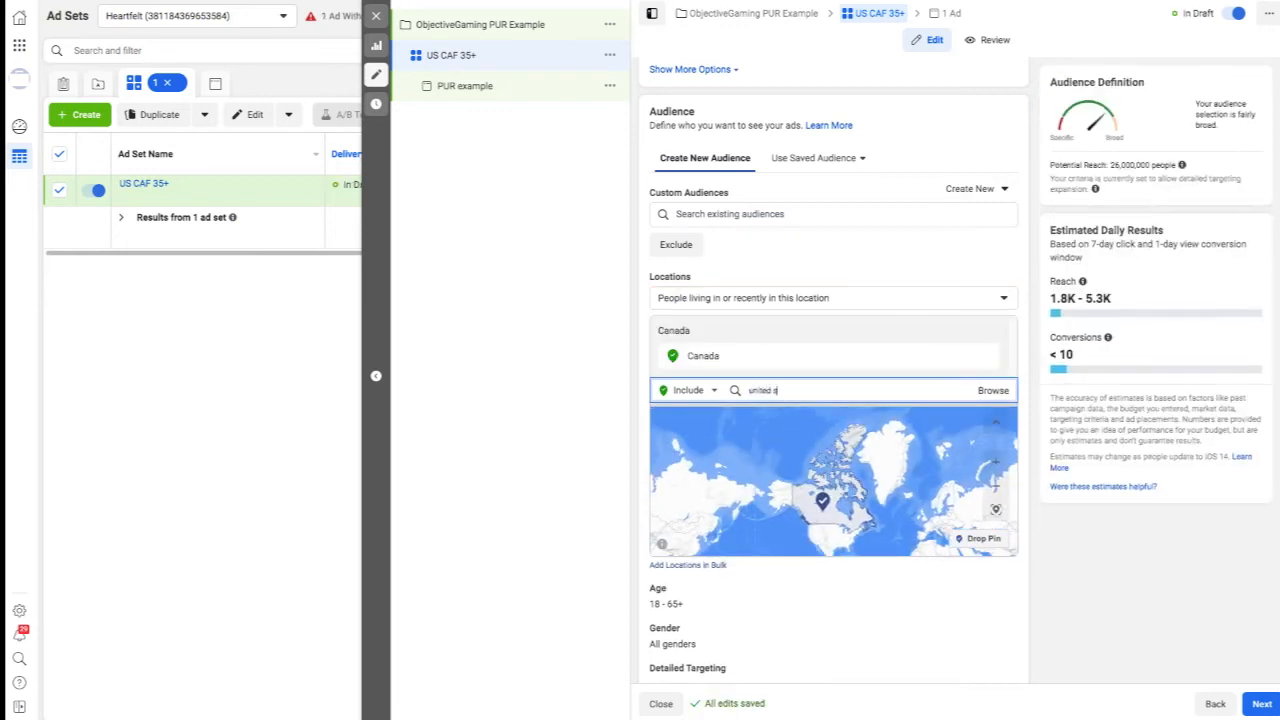
{"action": "type", "text": "tates"}
{"action": "key", "text": "Return"}
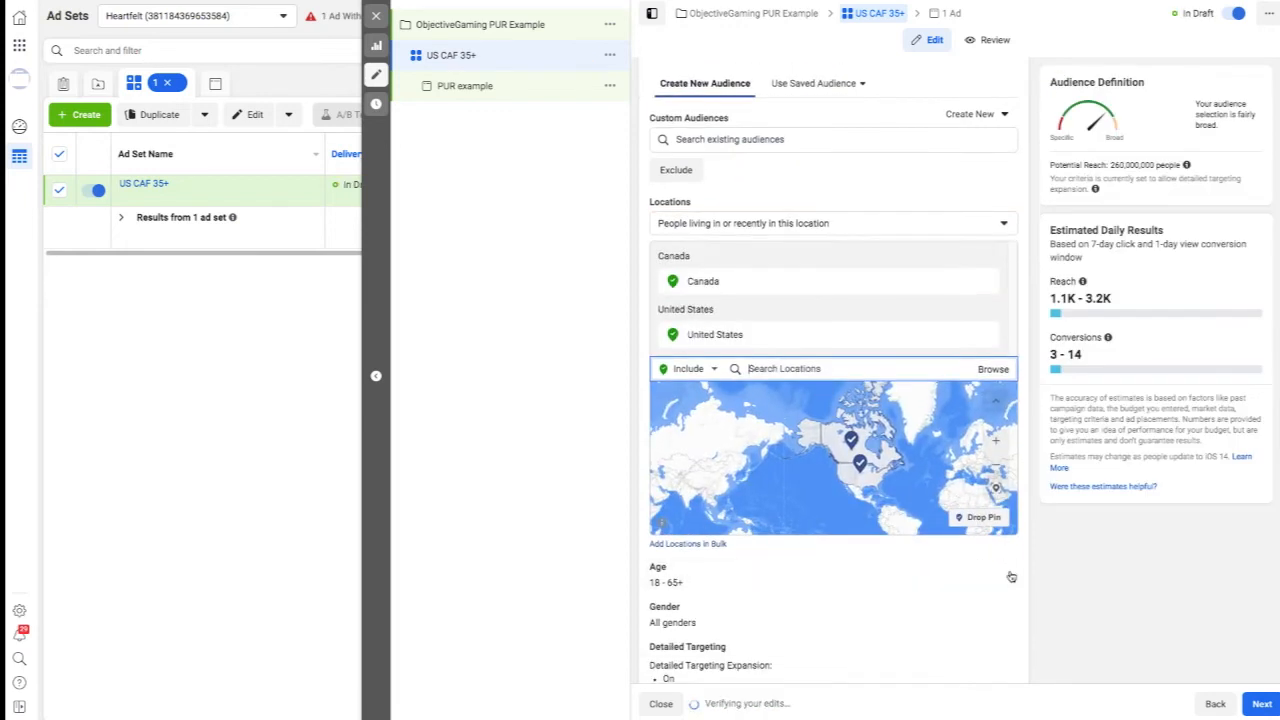
Set the audience's minimum age to 35.
{"action": "left_click", "coordinate": [672, 593]}
{"action": "scroll", "coordinate": [692, 560], "scroll_direction": "down", "scroll_amount": 3}
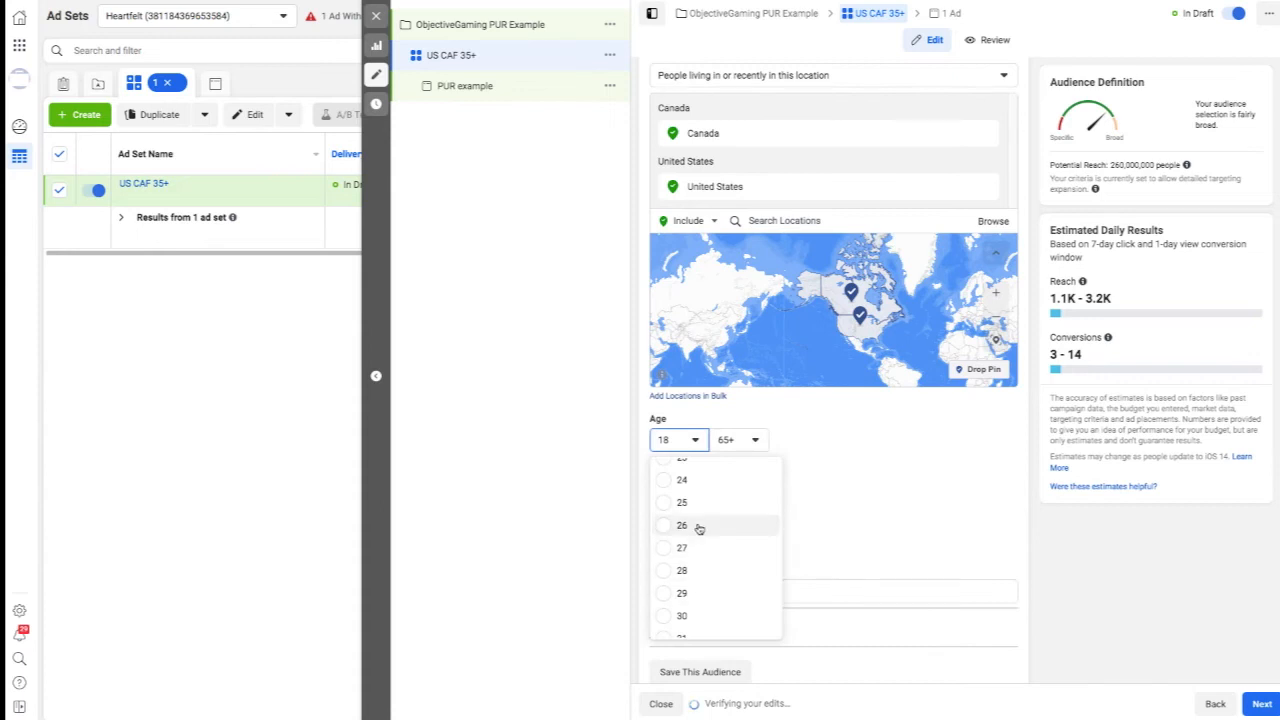
{"action": "scroll", "coordinate": [698, 545], "scroll_direction": "down", "scroll_amount": 1}
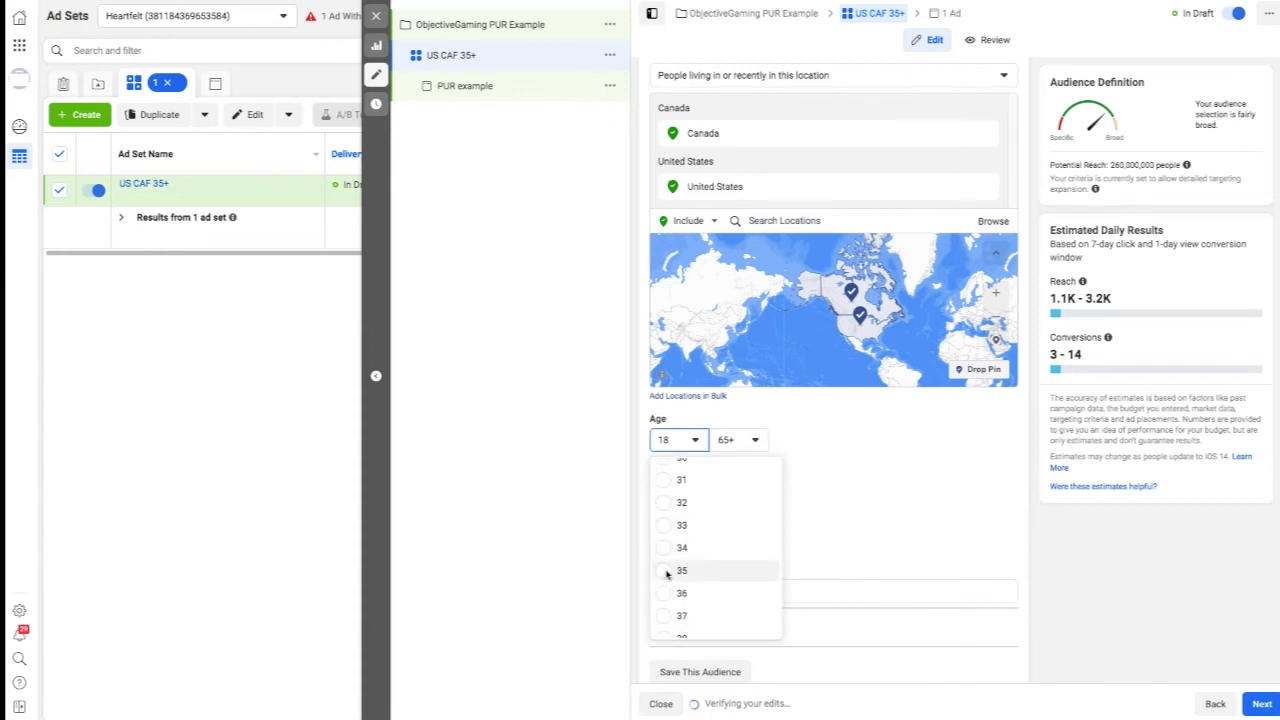
{"action": "left_click", "coordinate": [667, 573]}
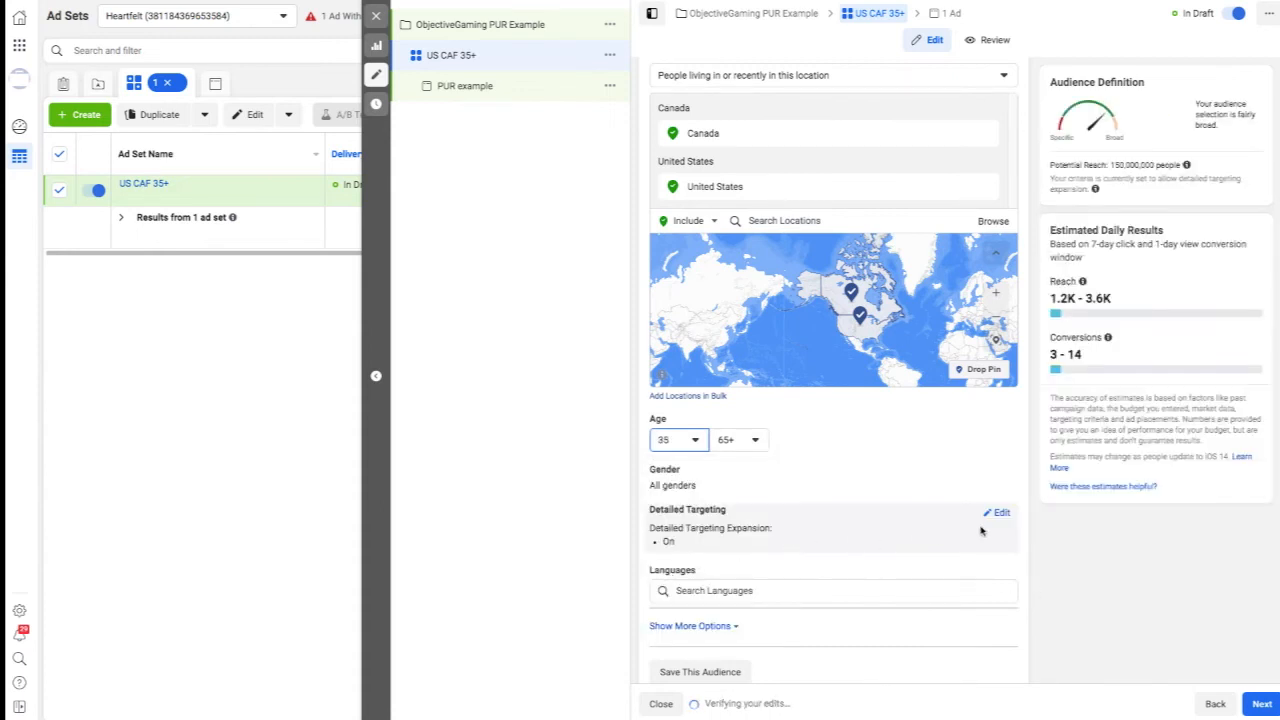
Turn off detailed targeting expansion and limit the audience's gender to Women.
{"action": "left_click", "coordinate": [1000, 514]}
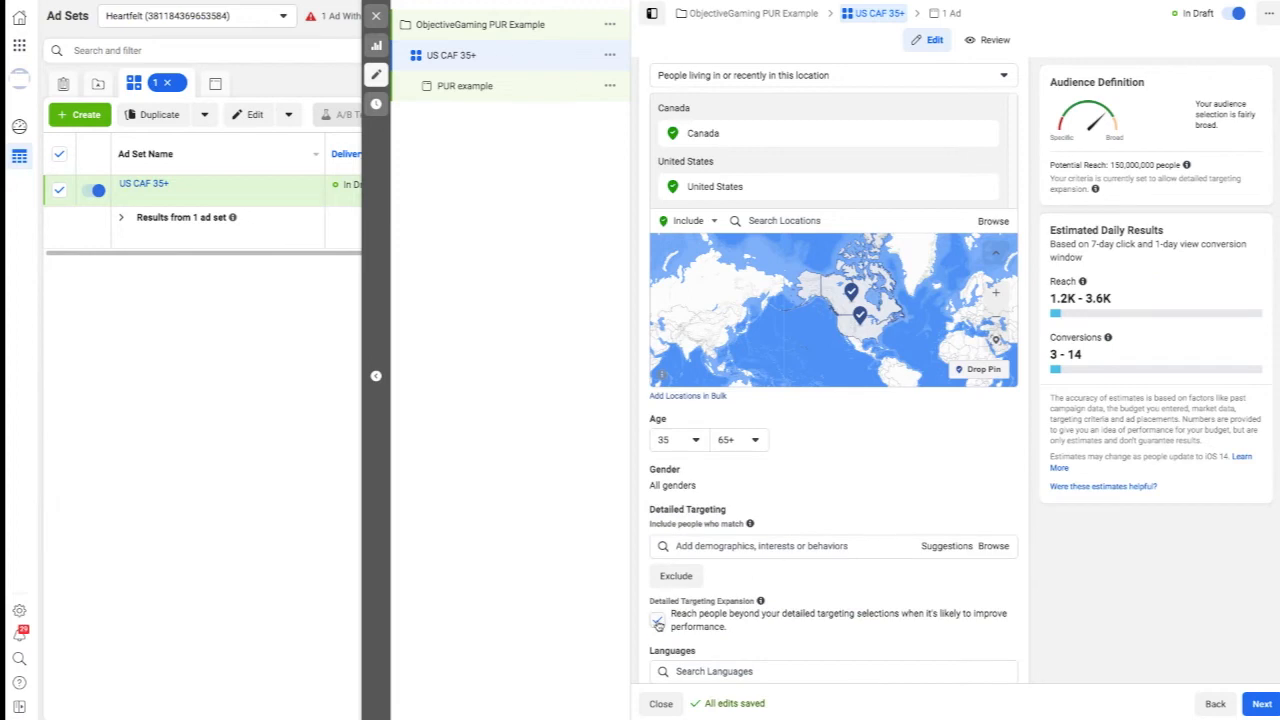
{"action": "left_click", "coordinate": [658, 621]}
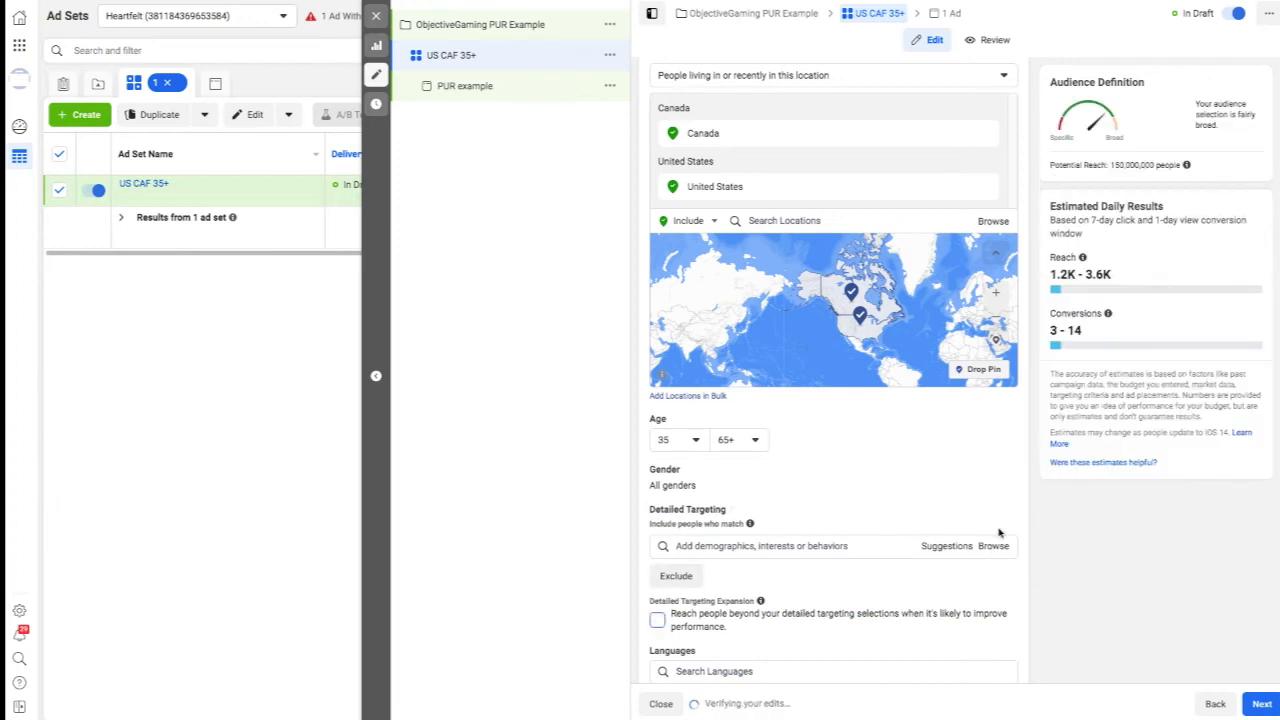
{"action": "left_click", "coordinate": [994, 472]}
{"action": "left_click", "coordinate": [751, 487]}
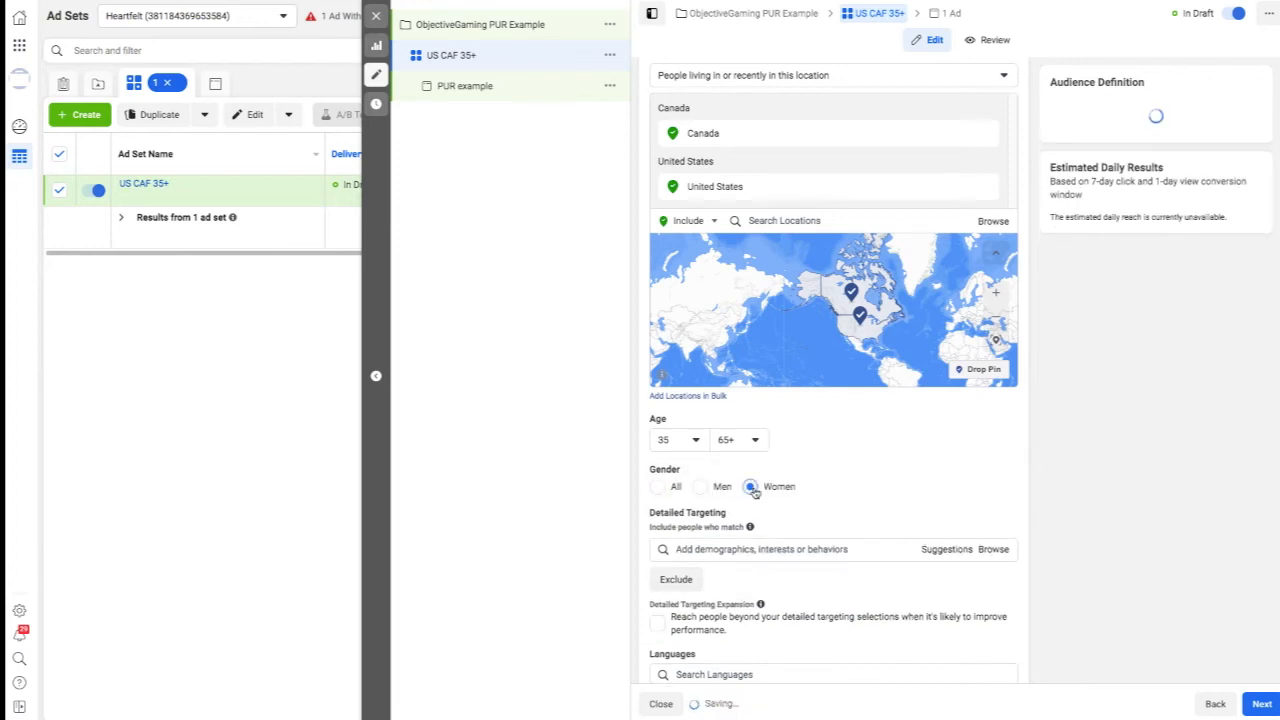
Expand the additional audience options and set the audience language to English (All).
{"action": "scroll", "coordinate": [937, 486], "scroll_direction": "down", "scroll_amount": 3}
{"action": "scroll", "coordinate": [937, 486], "scroll_direction": "down", "scroll_amount": 2}
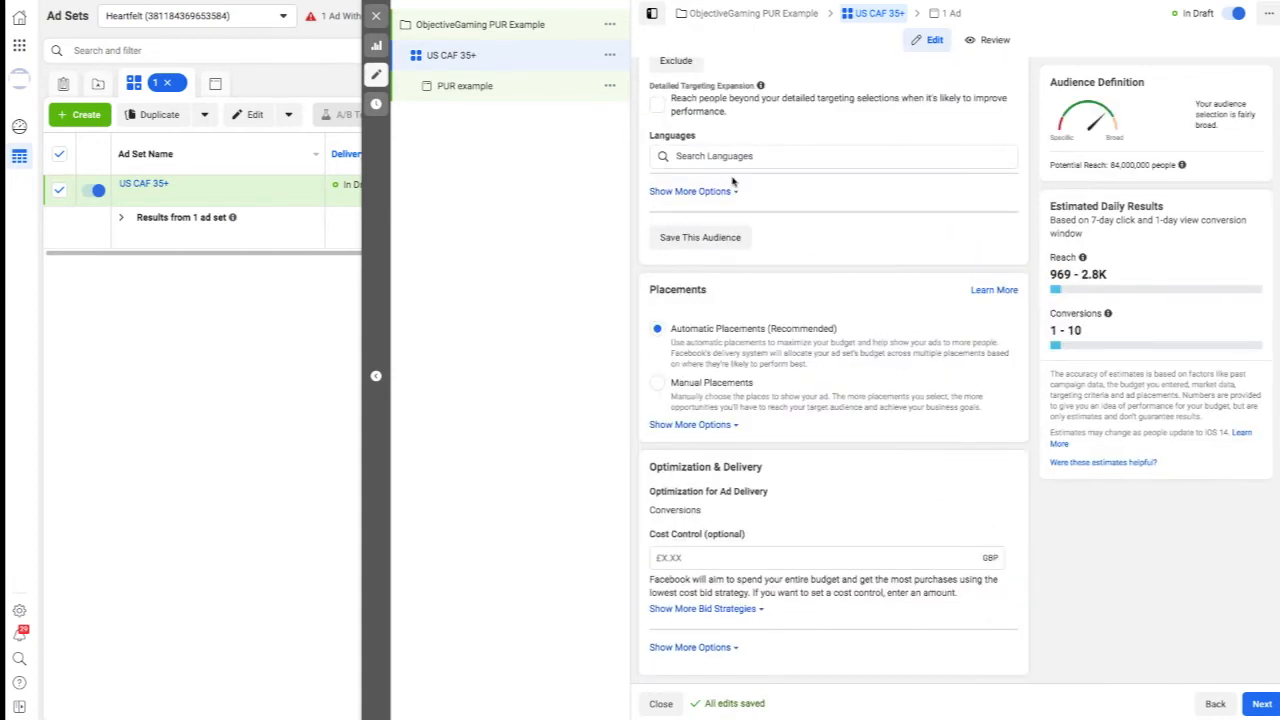
{"action": "left_click", "coordinate": [690, 191]}
{"action": "left_click", "coordinate": [740, 156]}
{"action": "type", "text": "engl"}
{"action": "key", "text": "Return"}
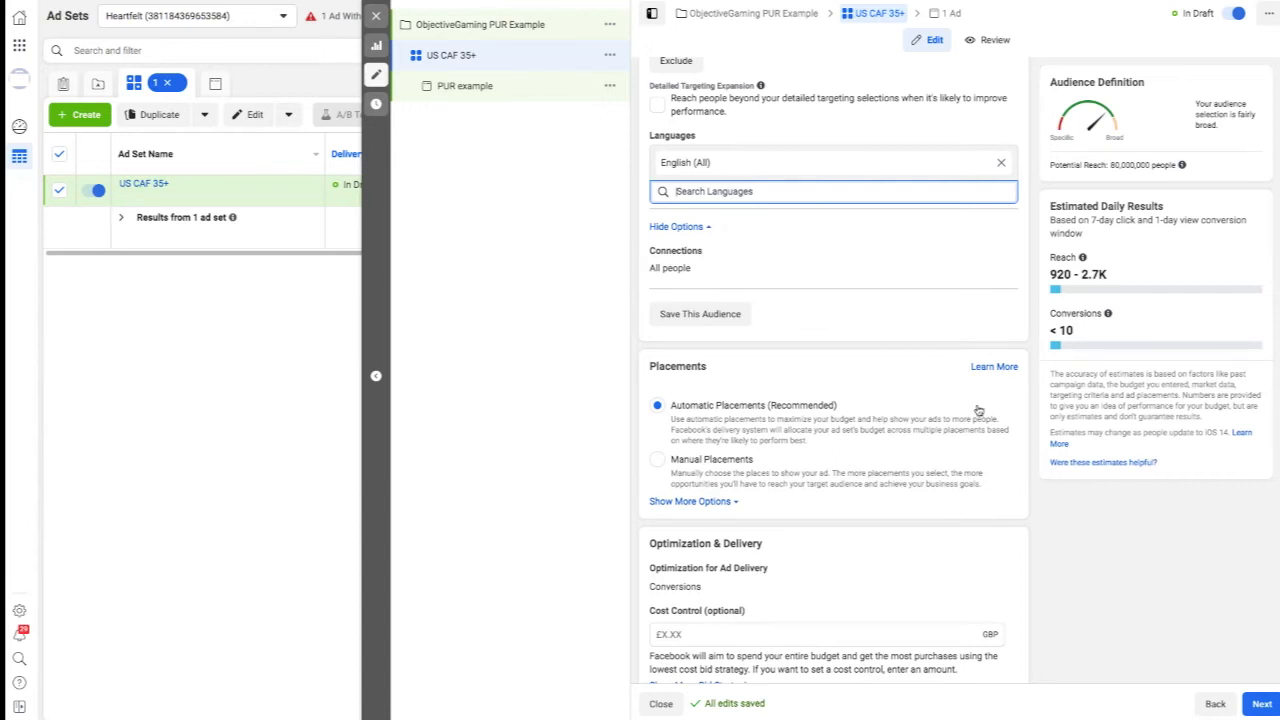
Open the PUR example ad and choose the TWLgold2 necklace image from the account images as its media.
{"action": "scroll", "coordinate": [979, 411], "scroll_direction": "down", "scroll_amount": 1}
{"action": "scroll", "coordinate": [966, 434], "scroll_direction": "up", "scroll_amount": 10}
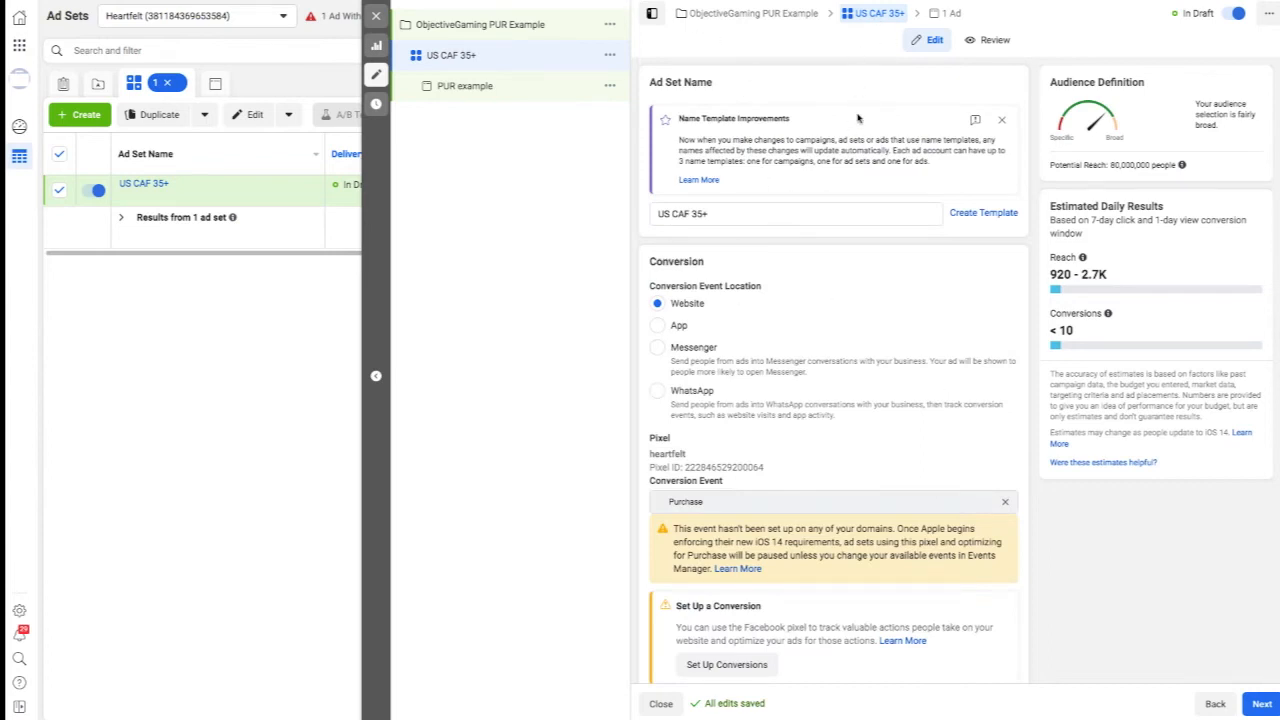
{"action": "left_click", "coordinate": [944, 15]}
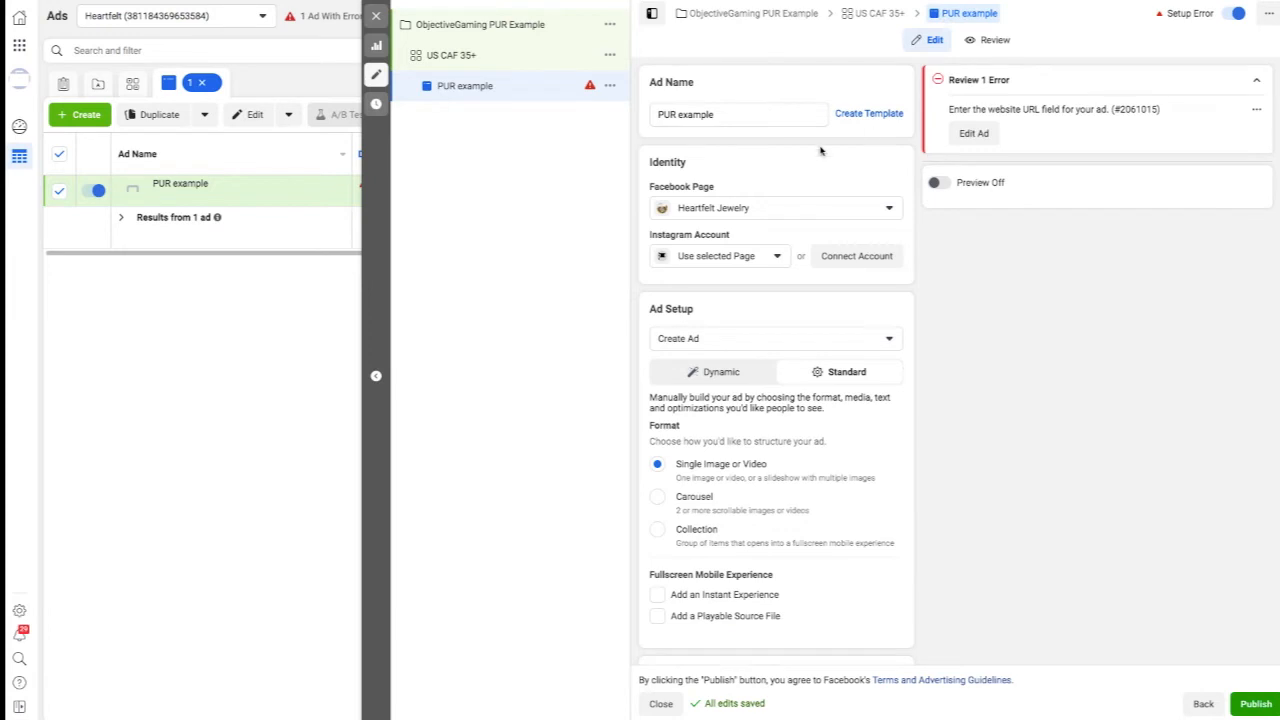
{"action": "scroll", "coordinate": [903, 333], "scroll_direction": "down", "scroll_amount": 3}
{"action": "scroll", "coordinate": [903, 333], "scroll_direction": "down", "scroll_amount": 3}
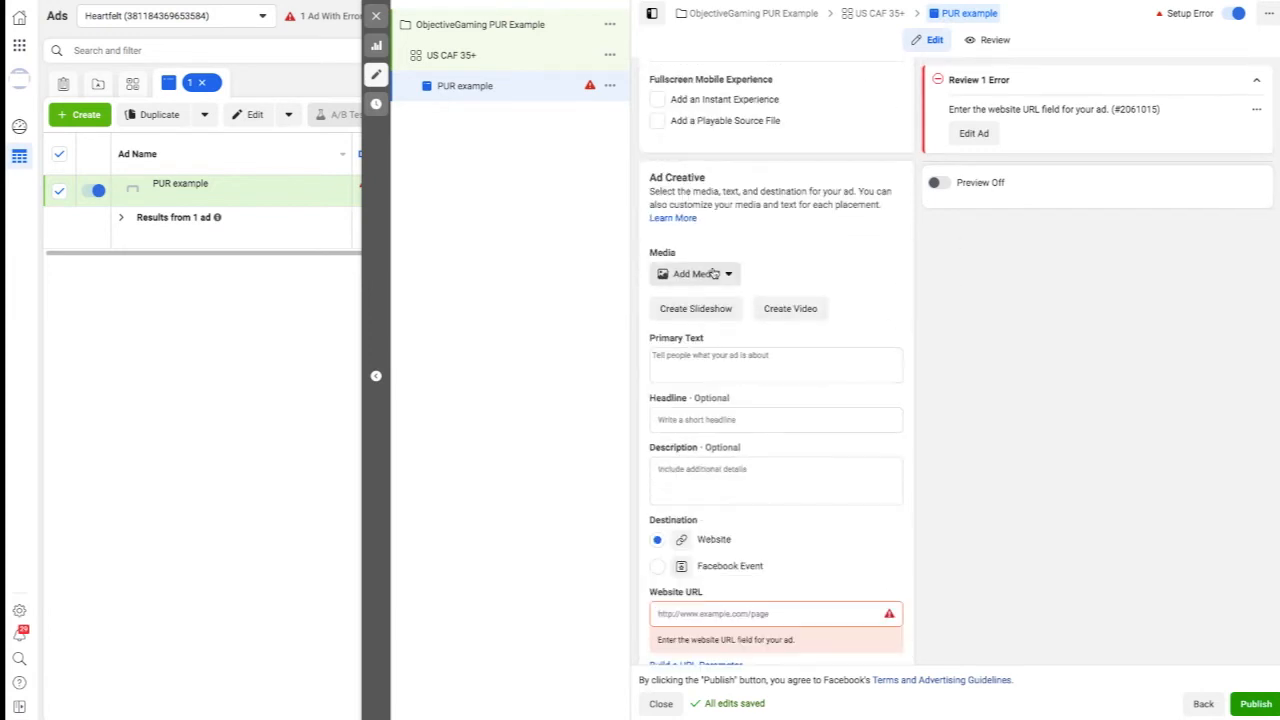
{"action": "left_click", "coordinate": [730, 274]}
{"action": "left_click", "coordinate": [712, 306]}
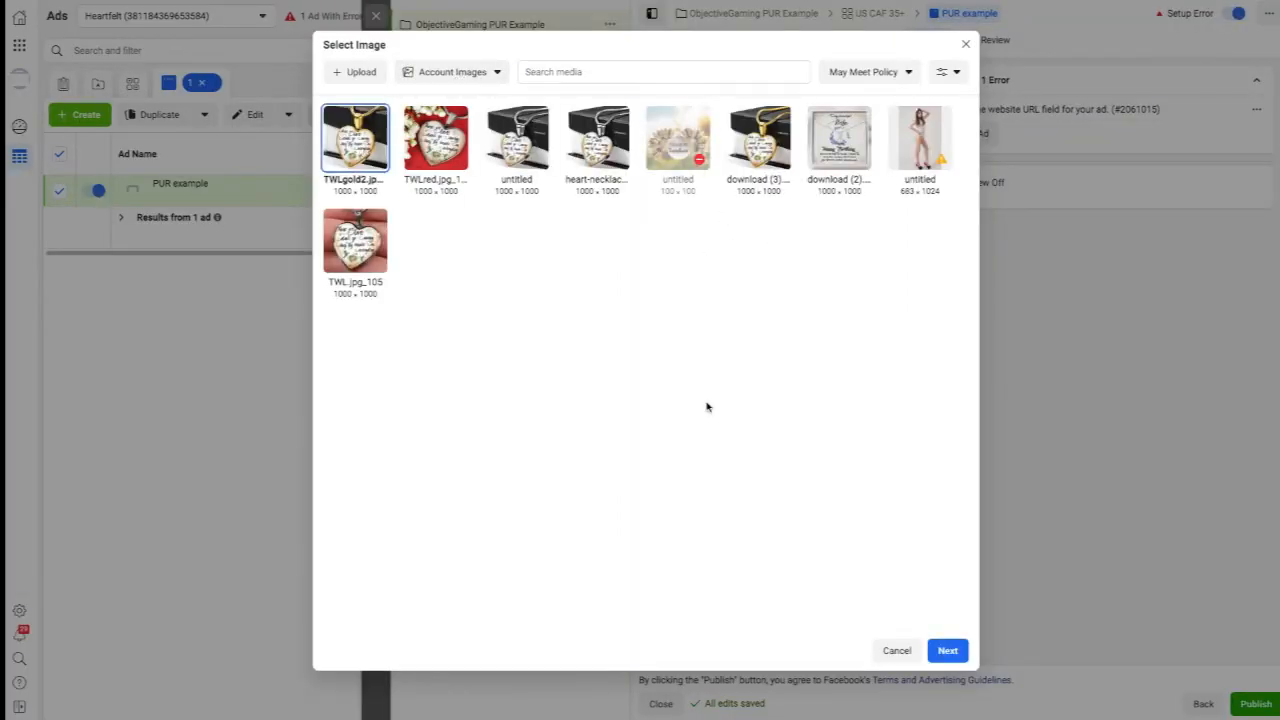
{"action": "left_click", "coordinate": [946, 651]}
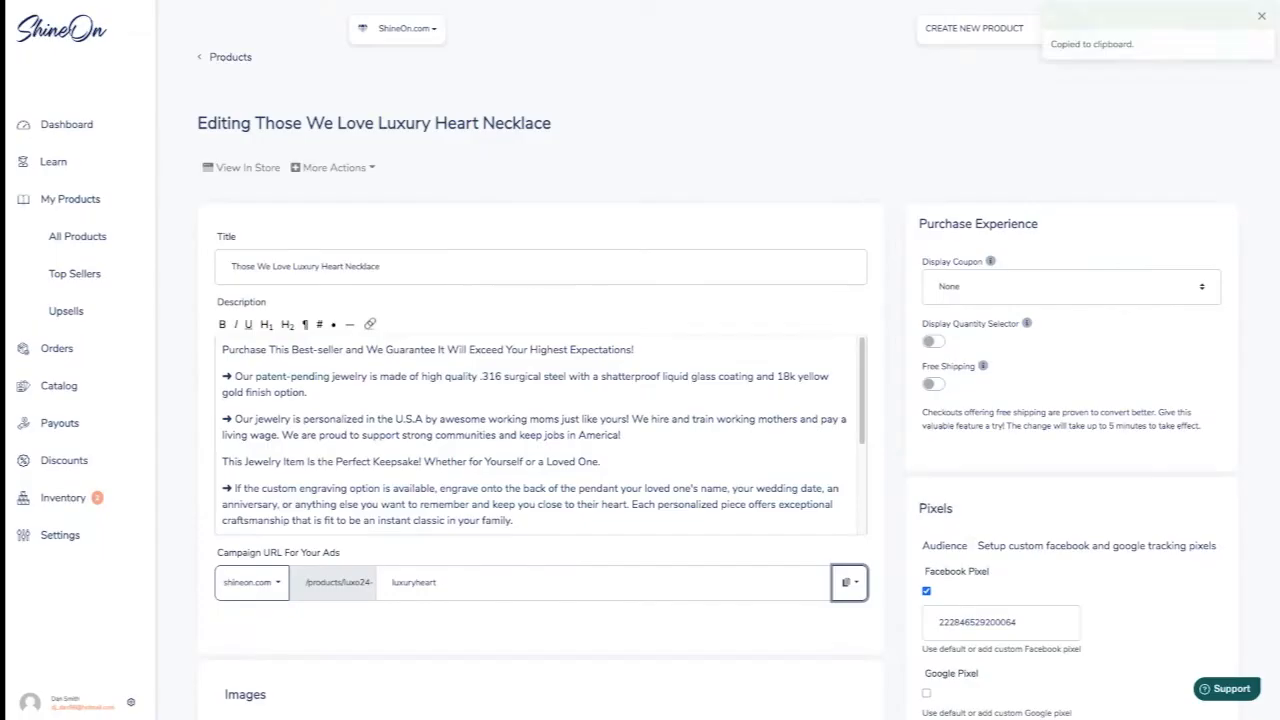
Copy the necklace's base variant URL from ShineOn, then finish the ad image setup and paste the link as the ad's website URL.
{"action": "left_click", "coordinate": [849, 582]}
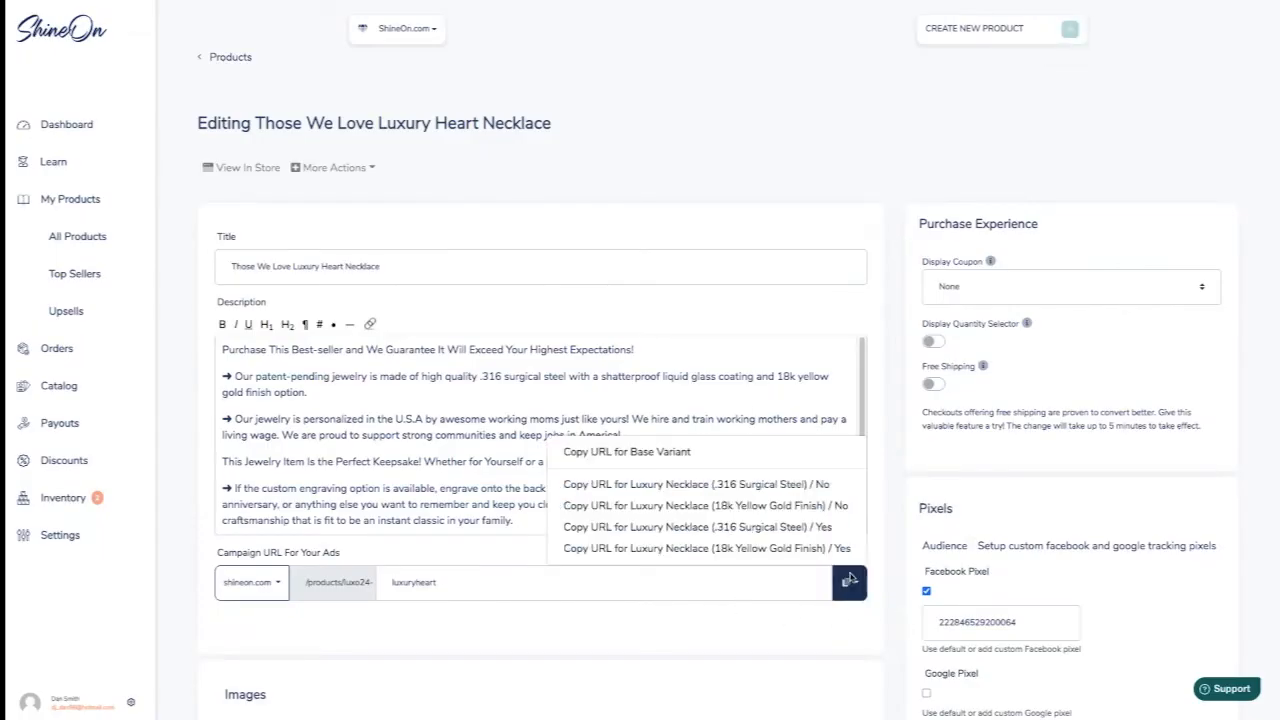
{"action": "left_click", "coordinate": [627, 452]}
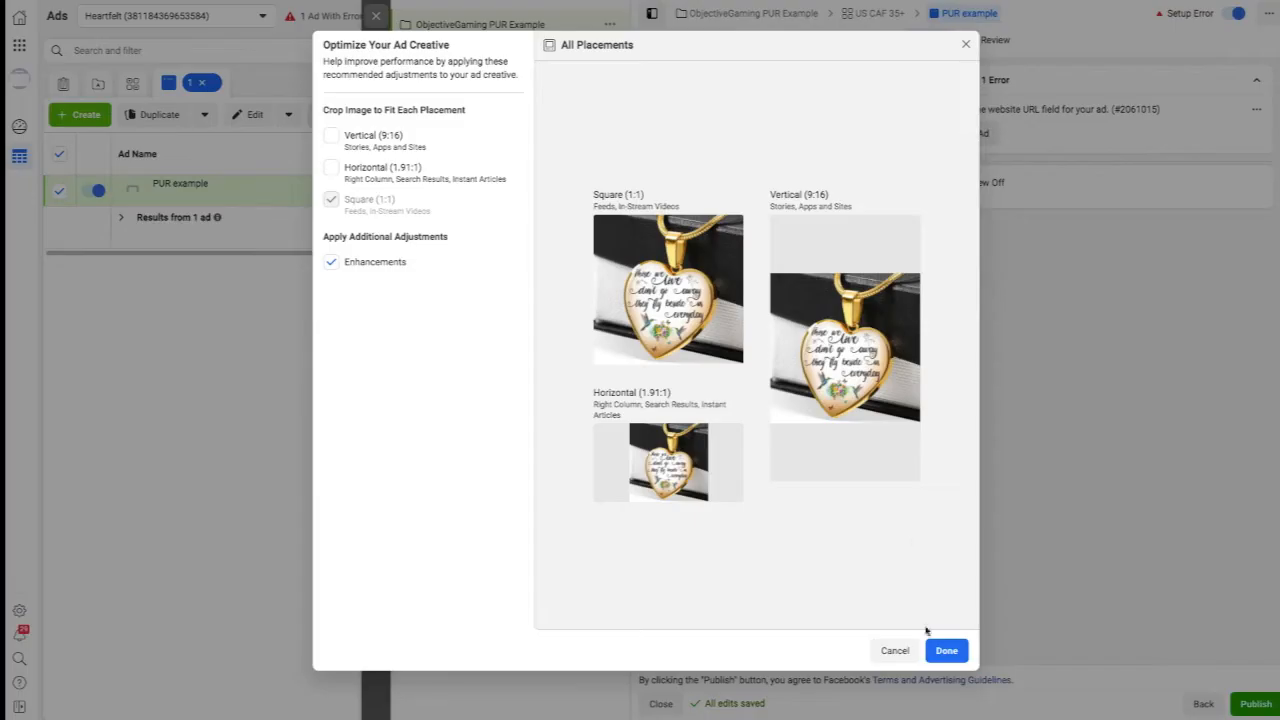
{"action": "left_click", "coordinate": [949, 651]}
{"action": "scroll", "coordinate": [723, 556], "scroll_direction": "down", "scroll_amount": 1}
{"action": "left_click", "coordinate": [684, 611]}
{"action": "type", "text": "https://shineon.com/products/luxo24-luxuryheart"}
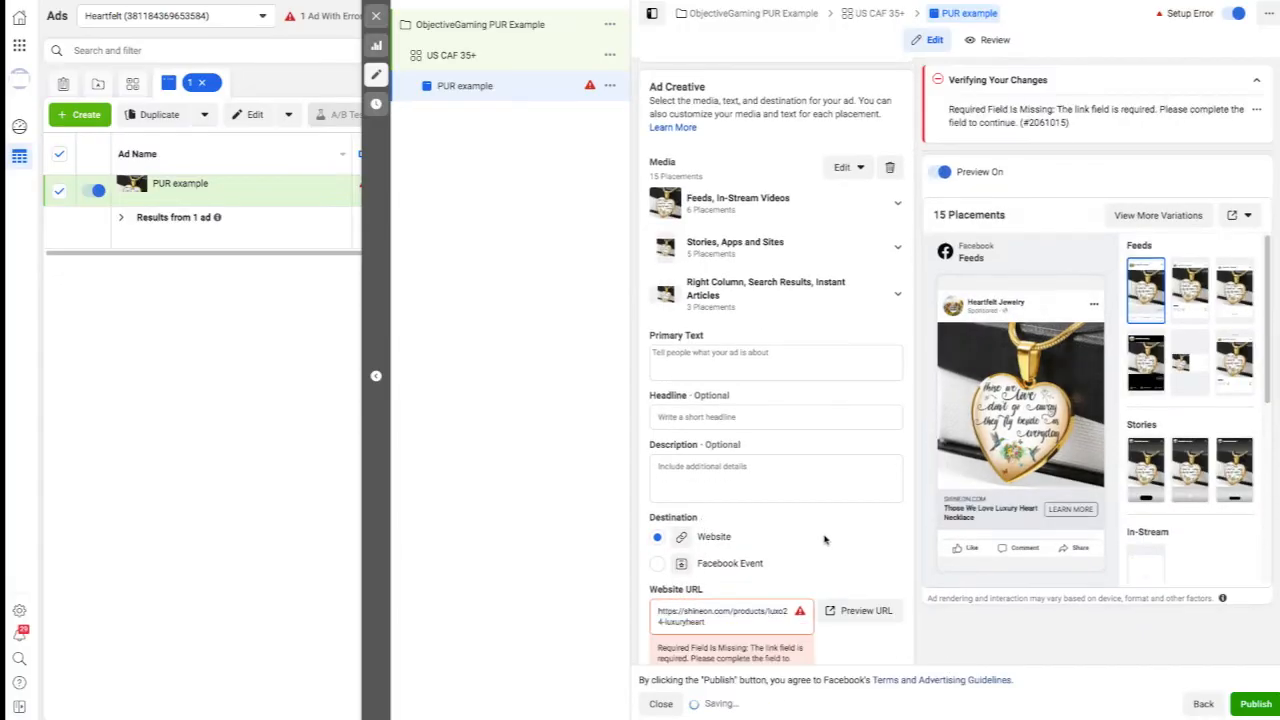
Change the ad's call to action to Shop Now.
{"action": "scroll", "coordinate": [824, 540], "scroll_direction": "down", "scroll_amount": 2}
{"action": "left_click", "coordinate": [888, 576]}
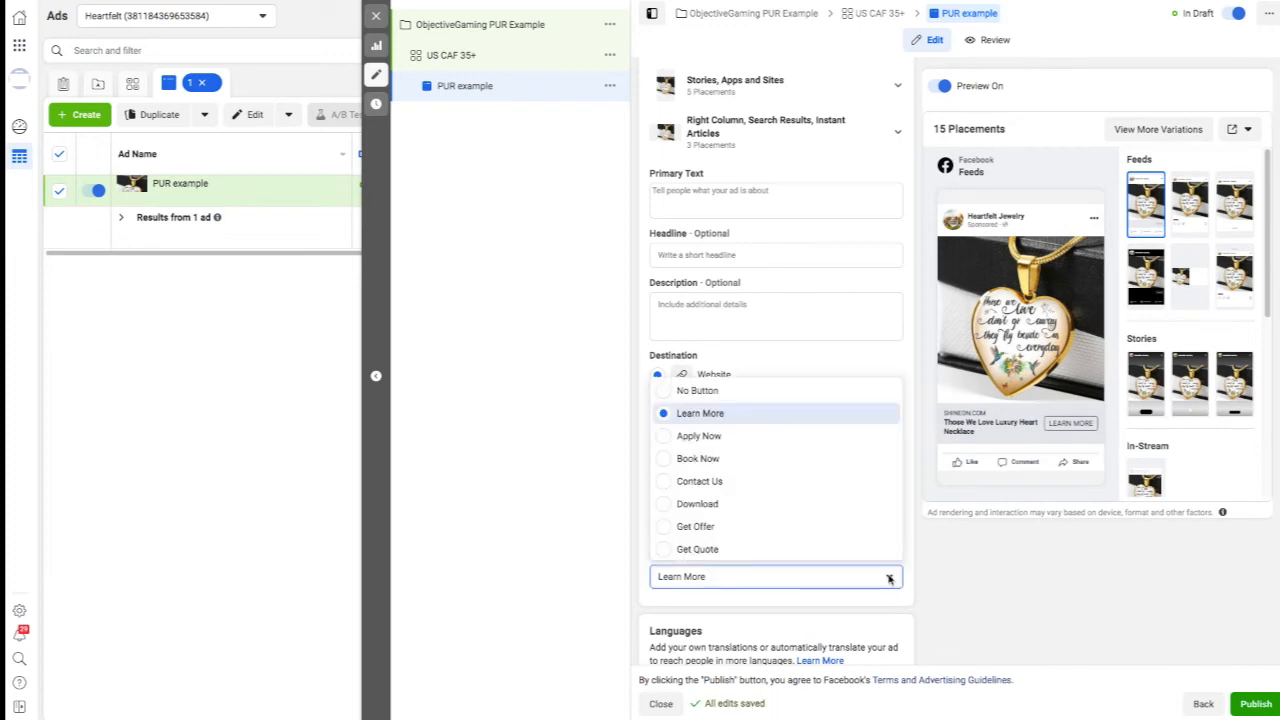
{"action": "scroll", "coordinate": [712, 520], "scroll_direction": "down", "scroll_amount": 2}
{"action": "scroll", "coordinate": [706, 505], "scroll_direction": "down", "scroll_amount": 1}
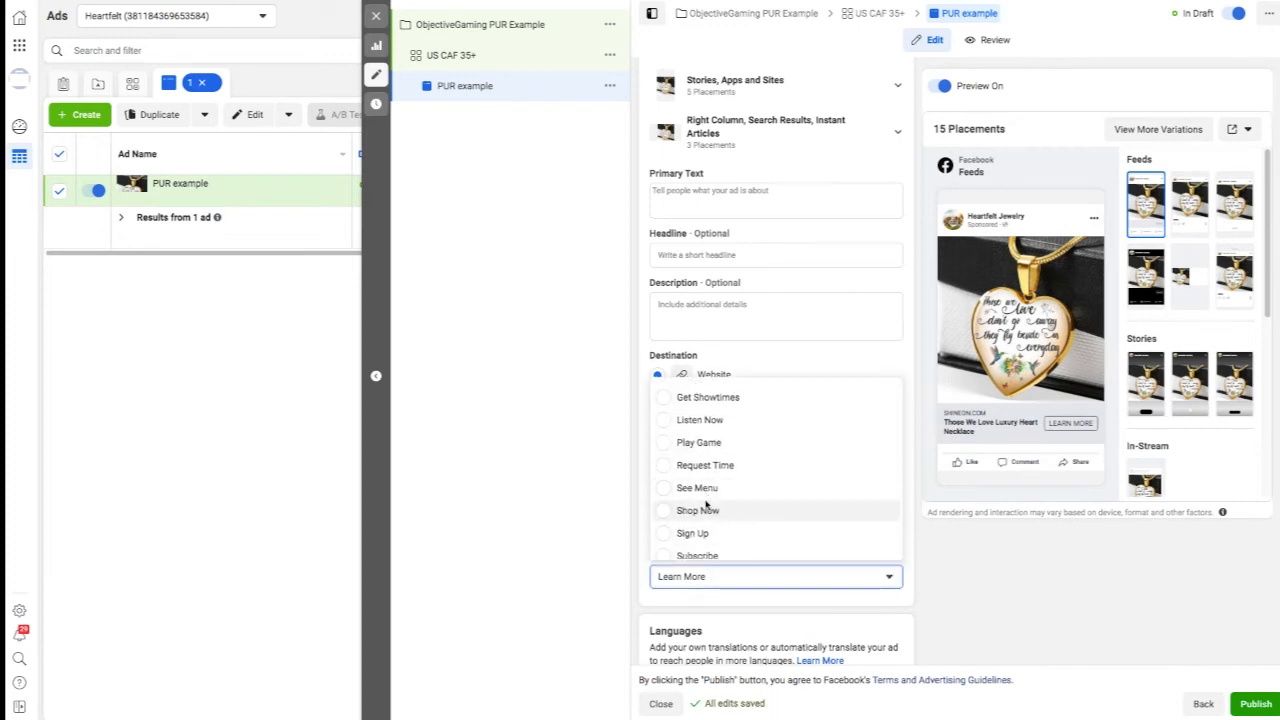
{"action": "left_click", "coordinate": [690, 511]}
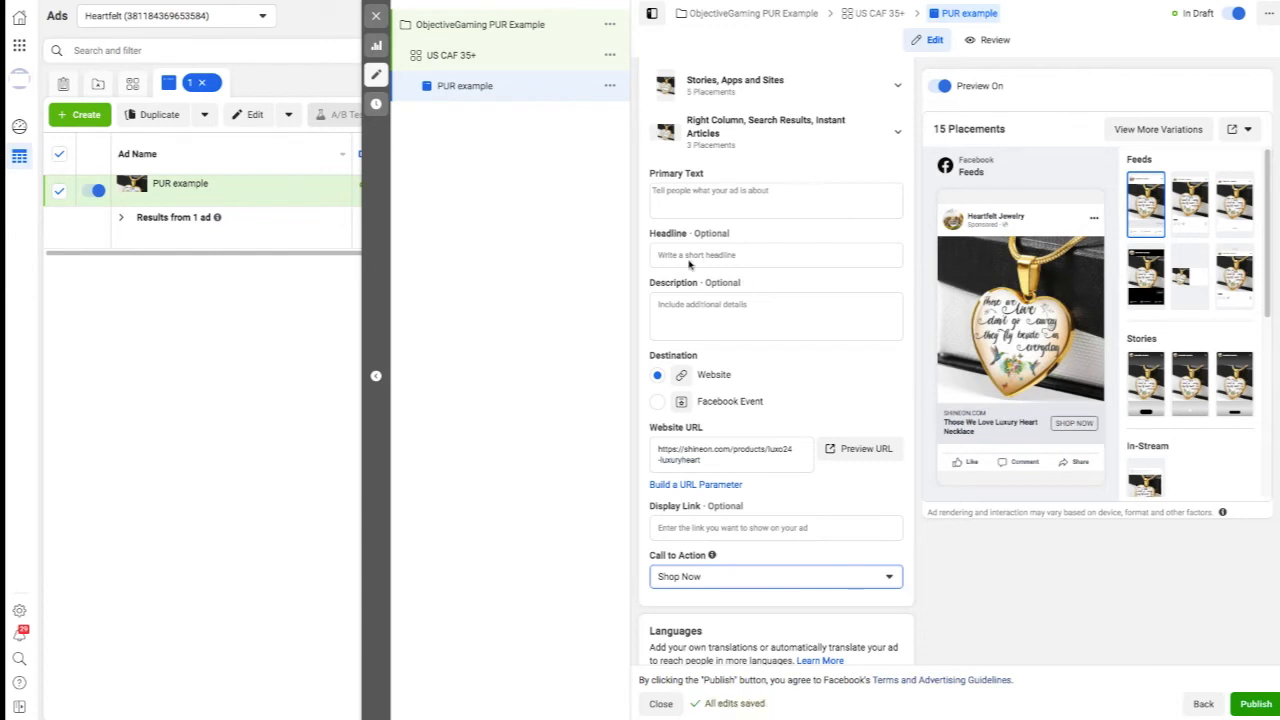
Paste the prepared "Remember your loved ones every single day" necklace copy as the primary text and expand it in the feed preview.
{"action": "left_click", "coordinate": [701, 196]}
{"action": "type", "text": "Remember your loved ones every single day as you wear this beautiful necklace. Crafted from top quality surgical grade stainless steel with shatterproof coating on the front."}
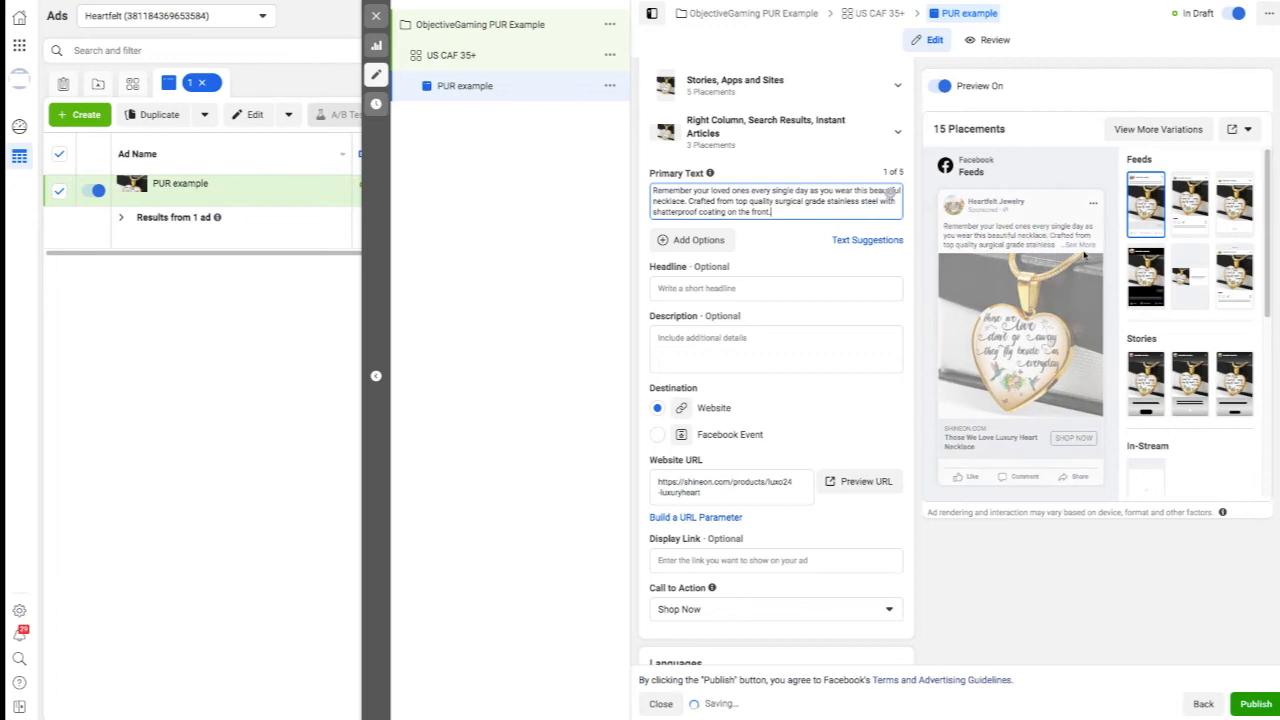
{"action": "left_click", "coordinate": [1085, 248]}
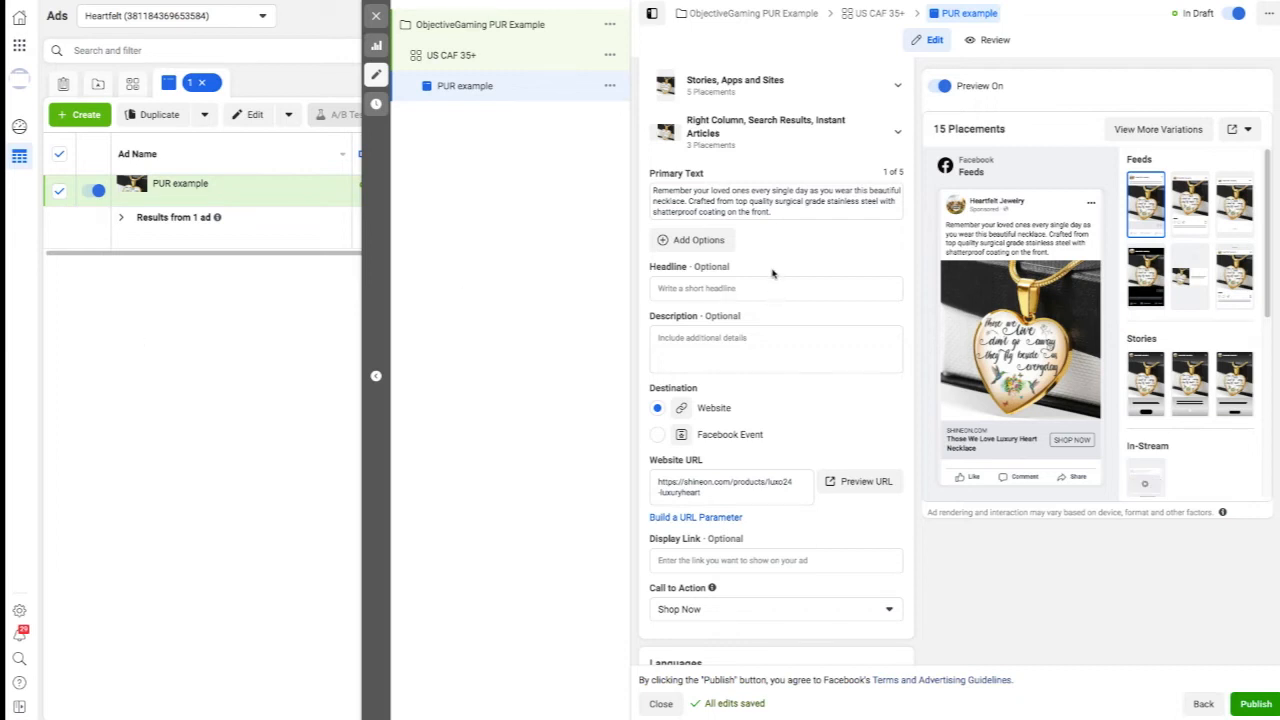
Add a blank line and "Get yours here :" with the copied website URL at the end of the primary text.
{"action": "left_click", "coordinate": [781, 210]}
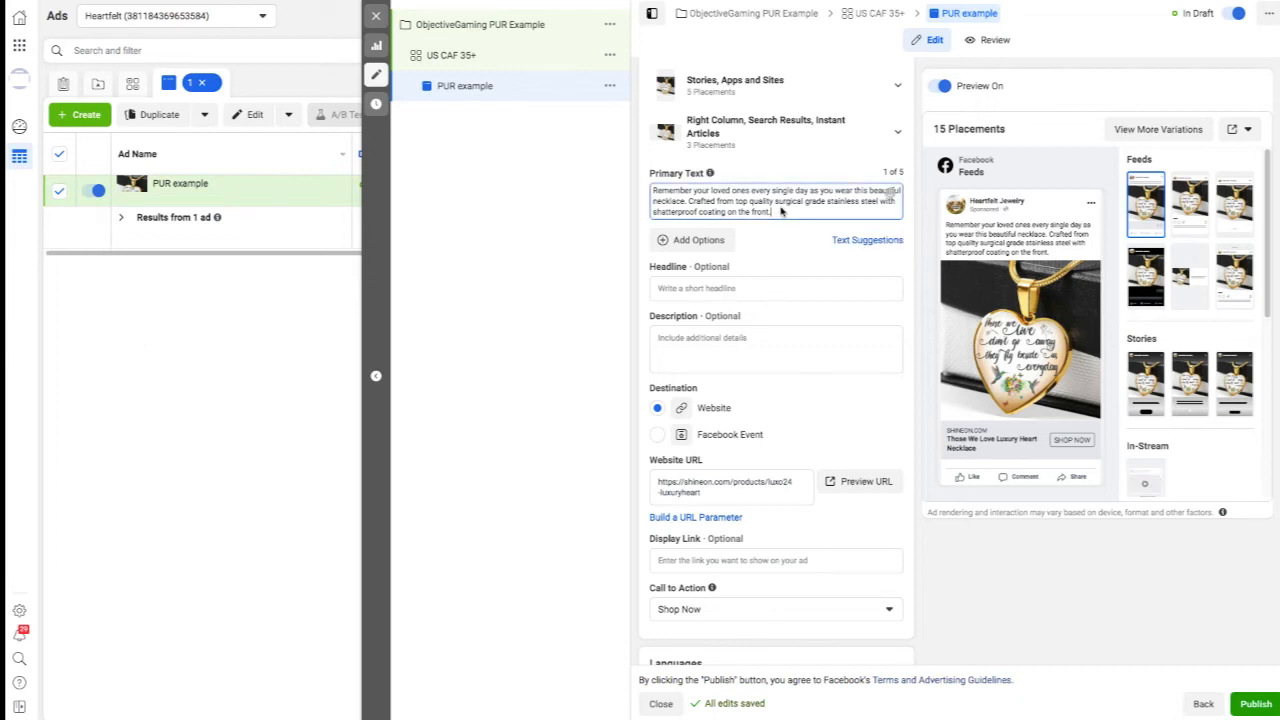
{"action": "key", "text": "Return"}
{"action": "key", "text": "Return"}
{"action": "type", "text": "Get yours here :"}
{"action": "triple_click", "coordinate": [726, 521]}
{"action": "key", "text": "ctrl+c"}
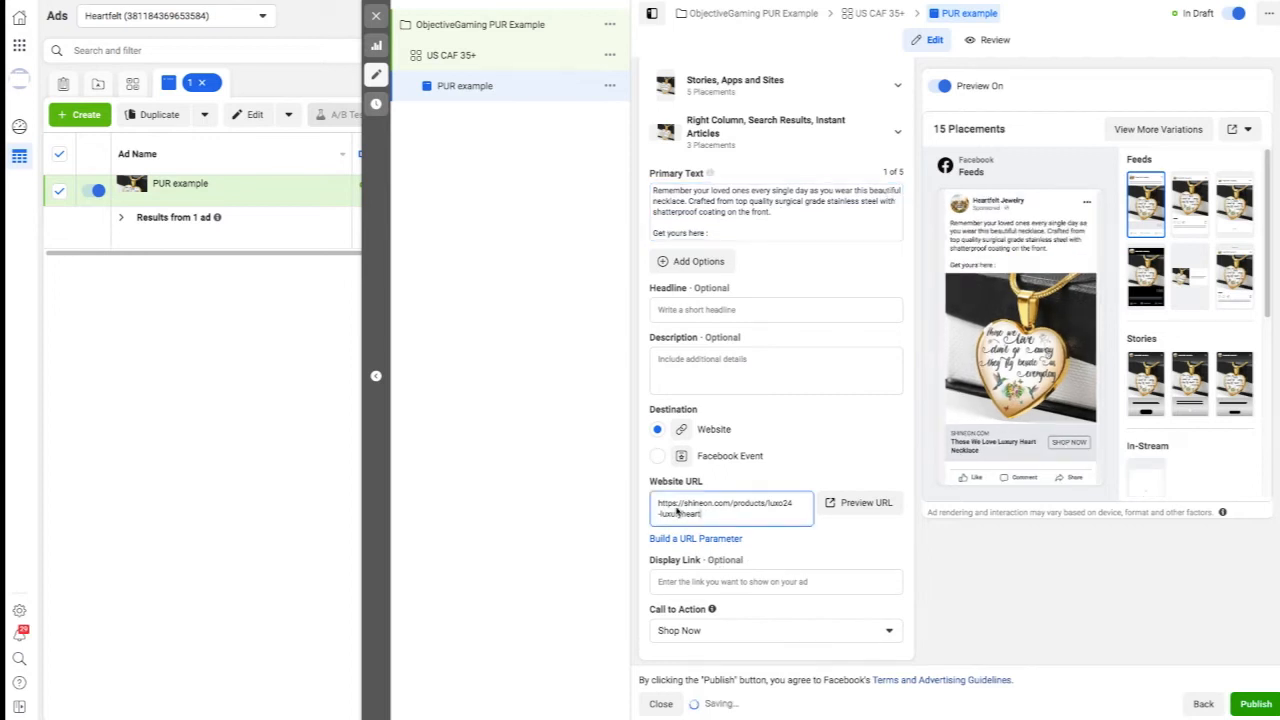
{"action": "left_click", "coordinate": [745, 235]}
{"action": "key", "text": "ctrl+v"}
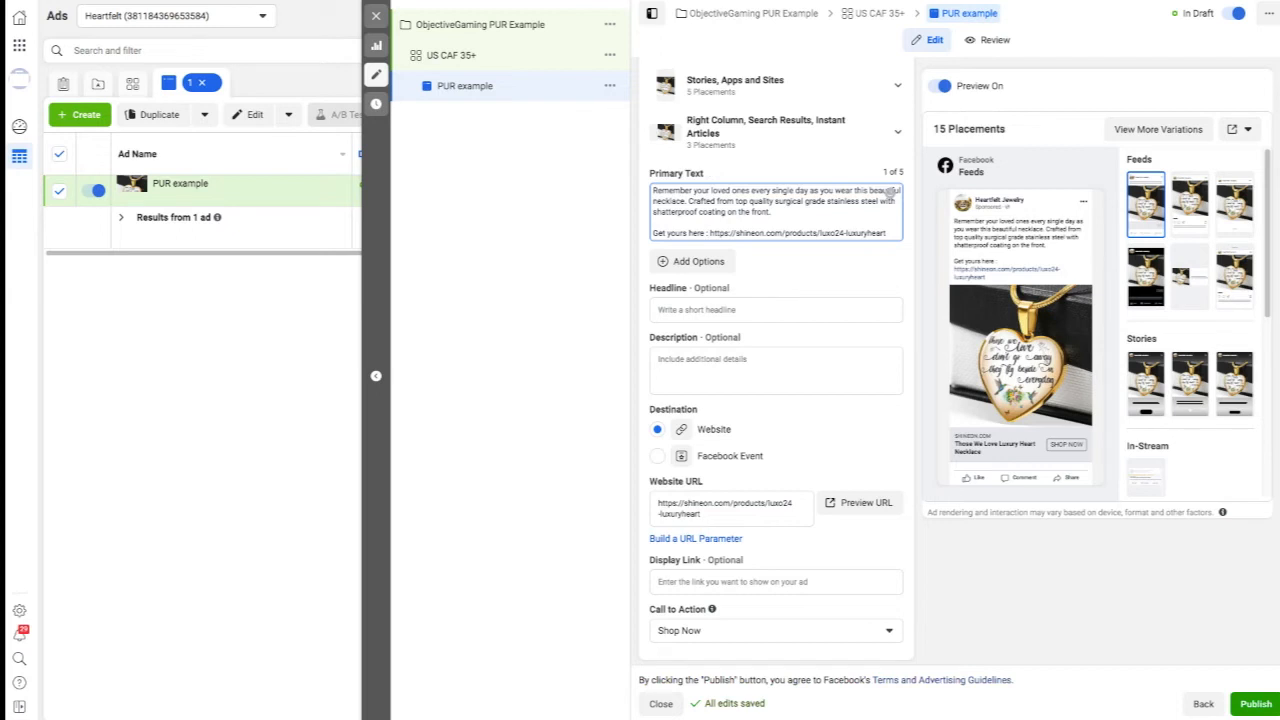
Set the headline to "Hand made in the U.S.A" with a US flag emoji and the description to "Get 50% Off Today Only!".
{"action": "left_click", "coordinate": [706, 310]}
{"action": "type", "text": "Hand made in the U.S.A 🇺🇸"}
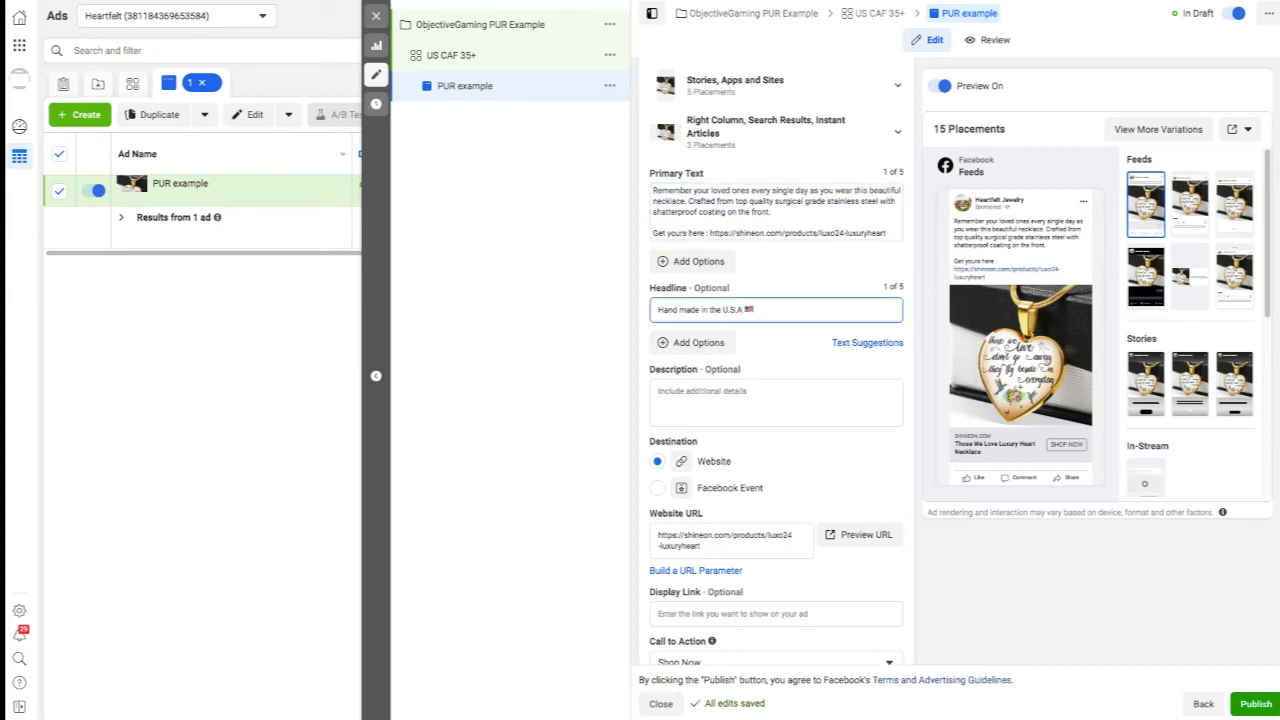
{"action": "left_click", "coordinate": [540, 320]}
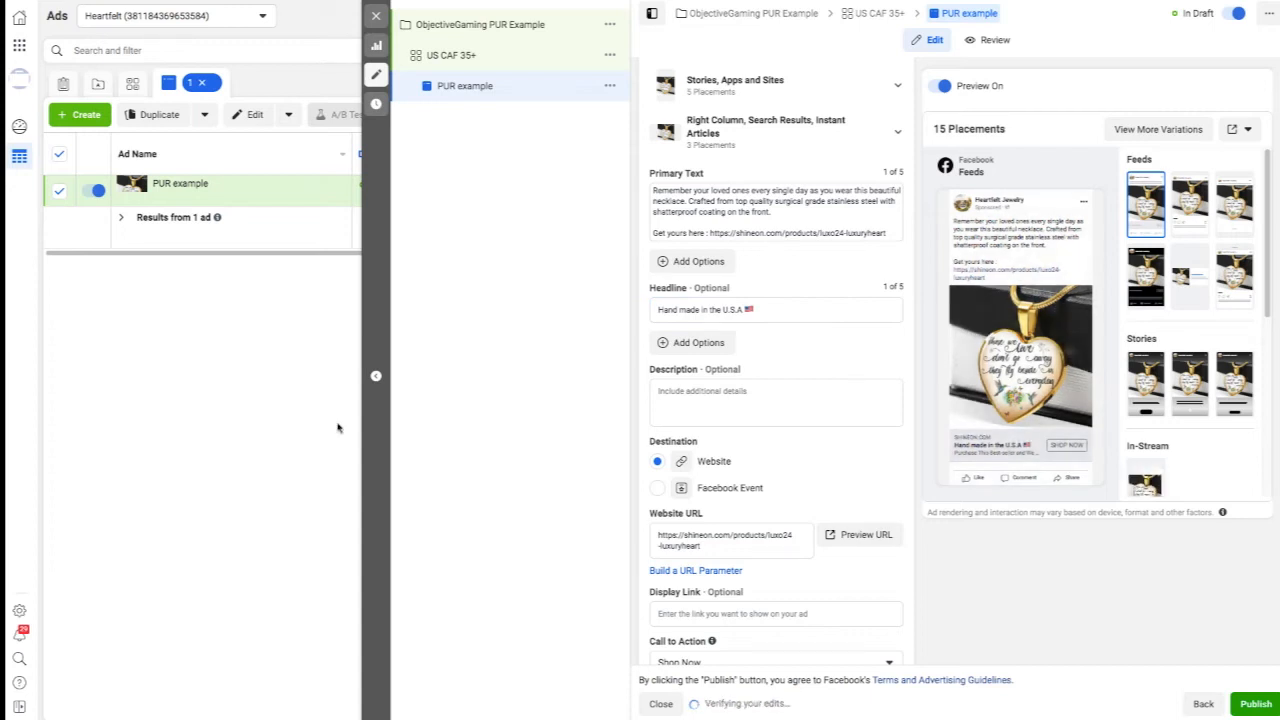
{"action": "left_click", "coordinate": [676, 416]}
{"action": "type", "text": "Get 50% Off Today Only!"}
{"action": "left_click", "coordinate": [995, 447]}
{"action": "scroll", "coordinate": [851, 474], "scroll_direction": "down", "scroll_amount": 5}
{"action": "scroll", "coordinate": [851, 474], "scroll_direction": "up", "scroll_amount": 6}
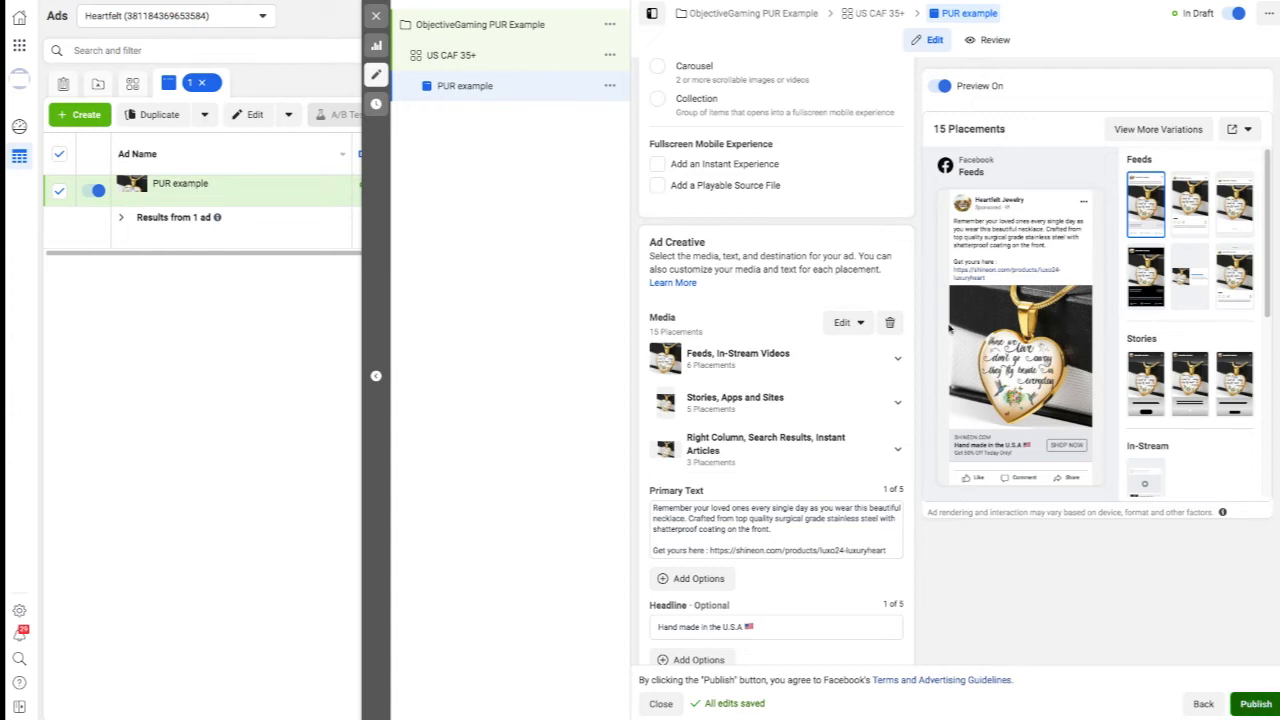
Publish the ad with its campaign and ad set, and switch off the ObjectiveGaming PUR Example campaign in the campaign list.
{"action": "left_click", "coordinate": [1256, 703]}
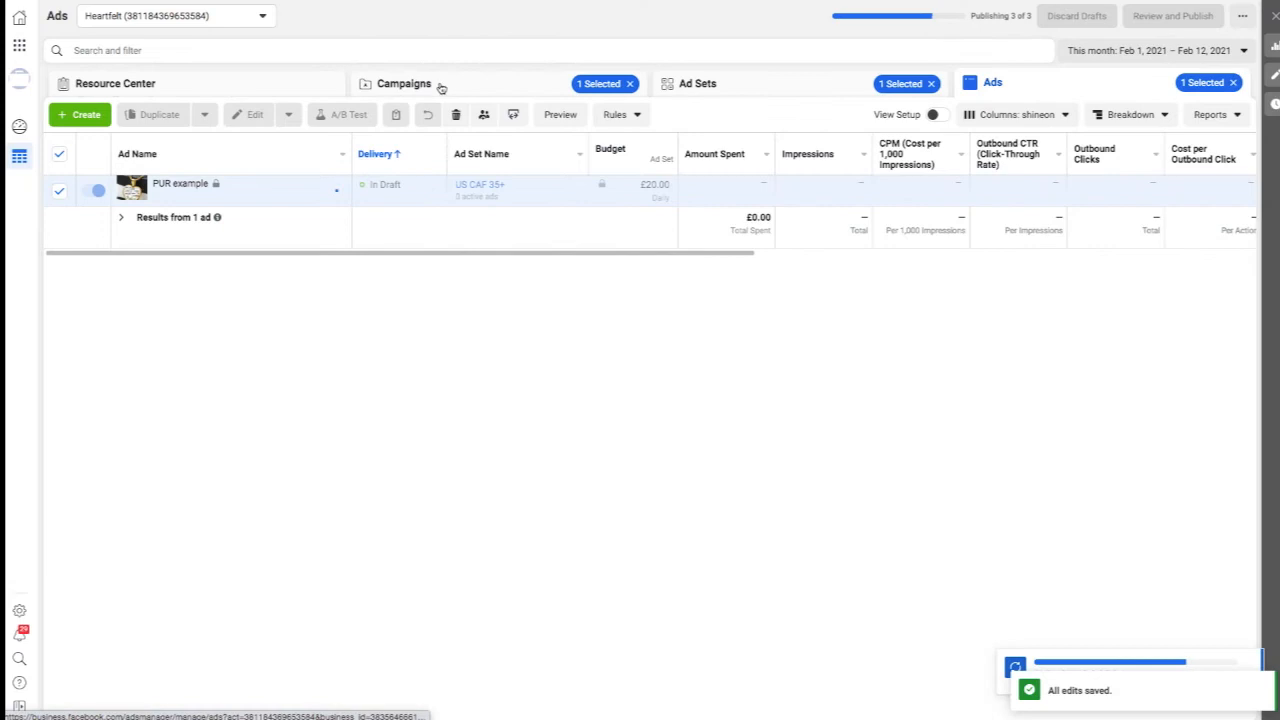
{"action": "left_click", "coordinate": [441, 88]}
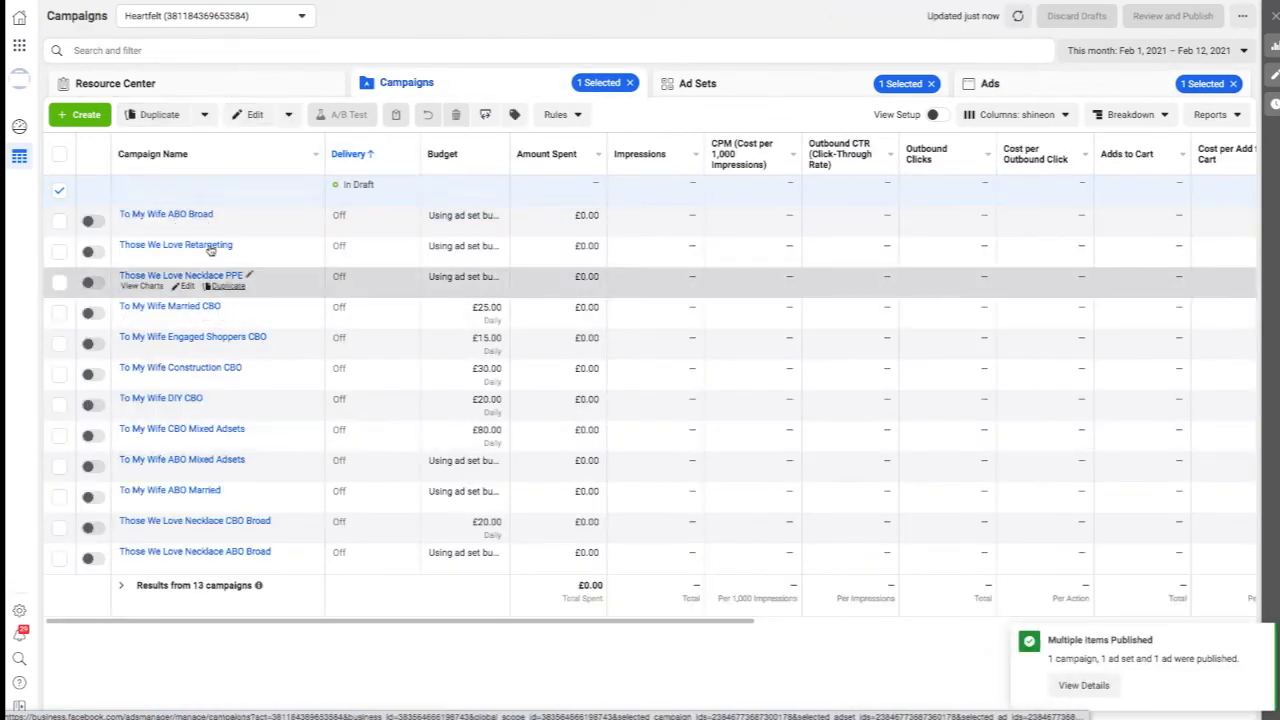
{"action": "left_click", "coordinate": [98, 191]}
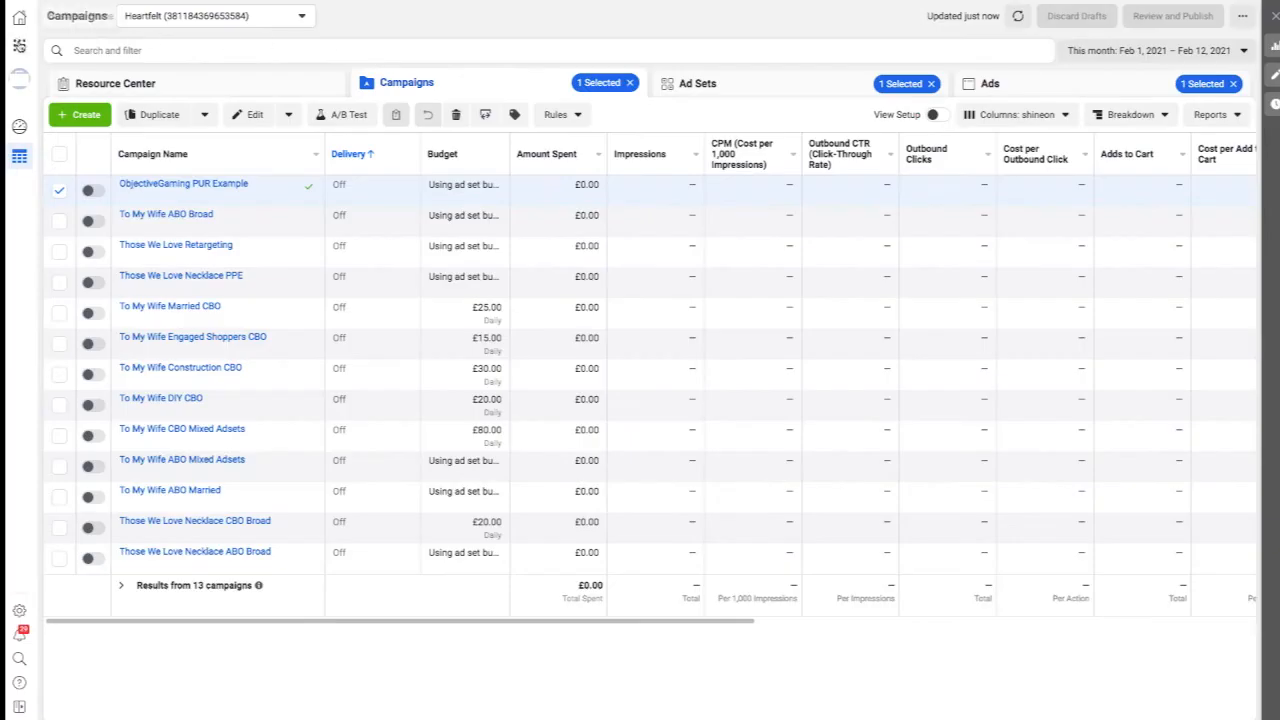
Find Page Posts among the business tools and open it in a new browser tab.
{"action": "left_click", "coordinate": [19, 47]}
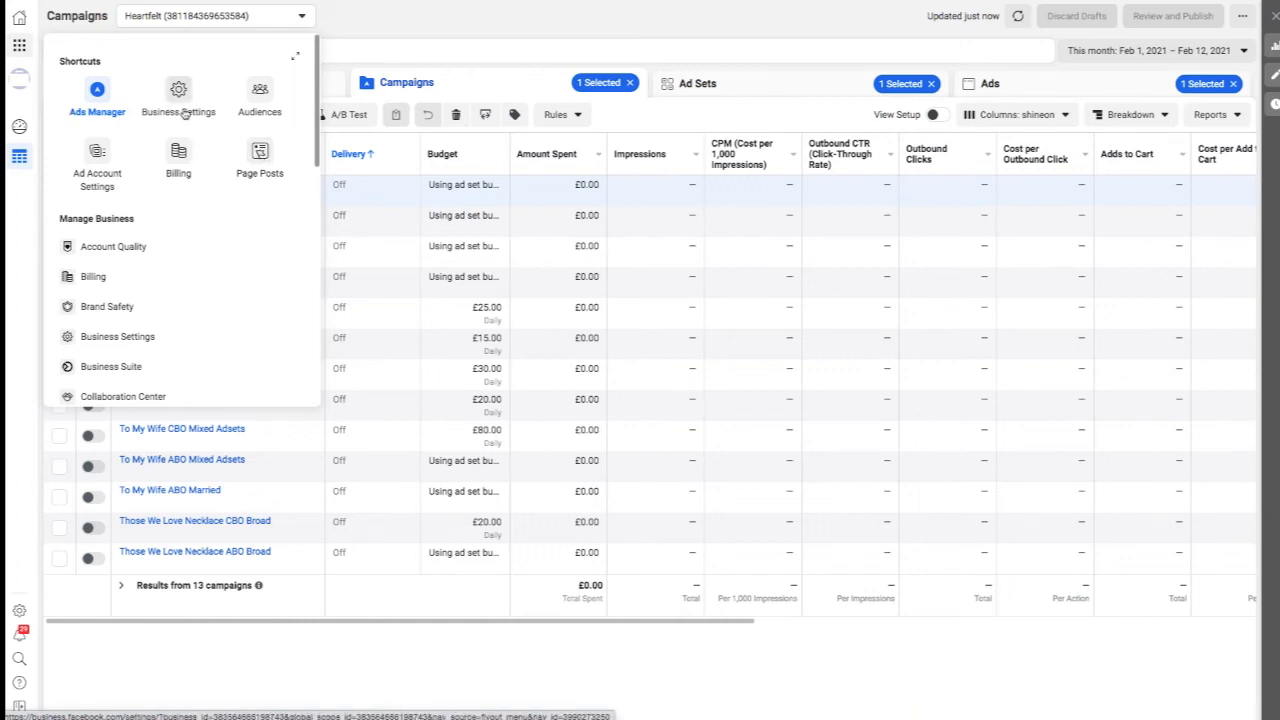
{"action": "scroll", "coordinate": [314, 152], "scroll_direction": "down", "scroll_amount": 3}
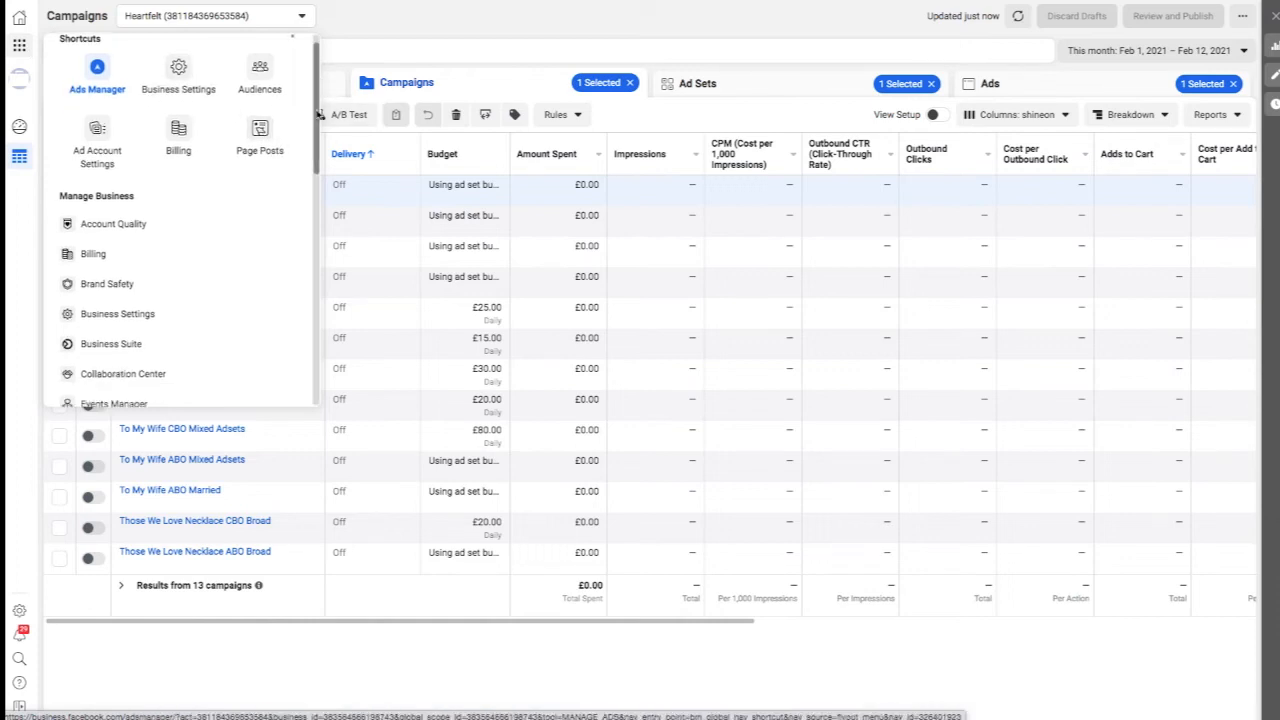
{"action": "left_click_drag", "start_coordinate": [314, 152], "coordinate": [321, 327]}
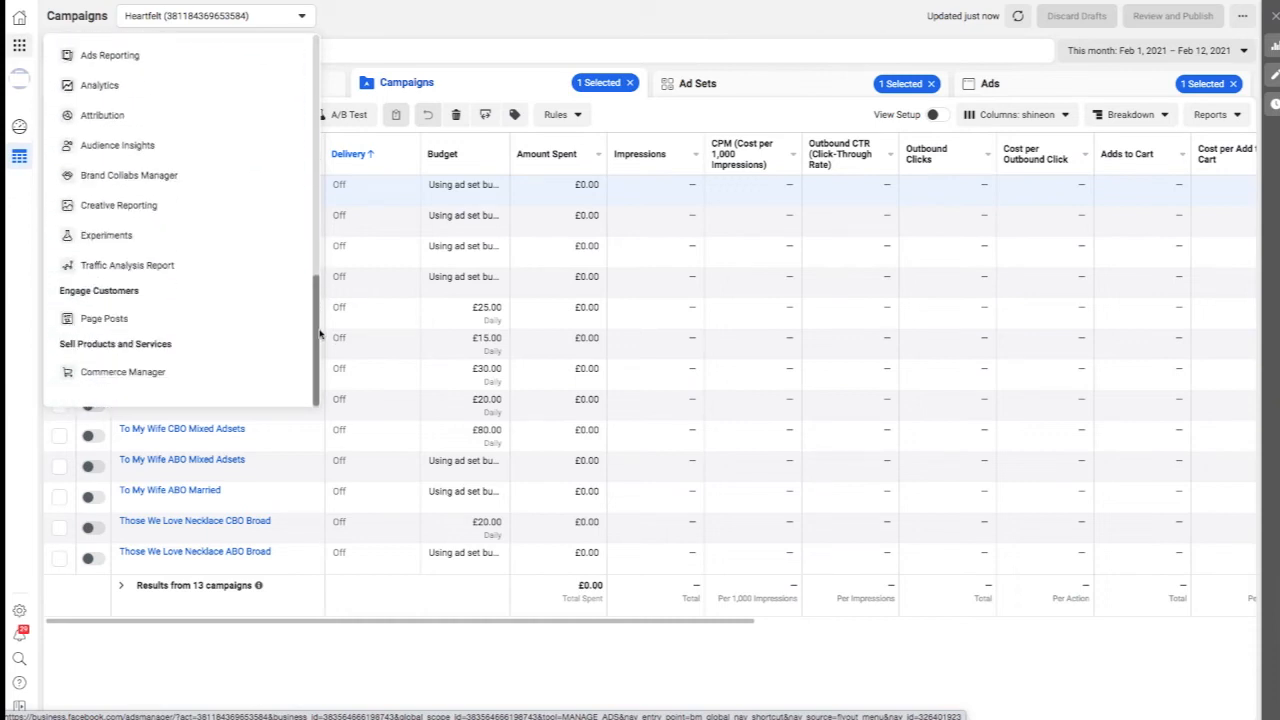
{"action": "triple_click", "coordinate": [113, 320]}
{"action": "right_click", "coordinate": [113, 319]}
{"action": "left_click", "coordinate": [176, 324]}
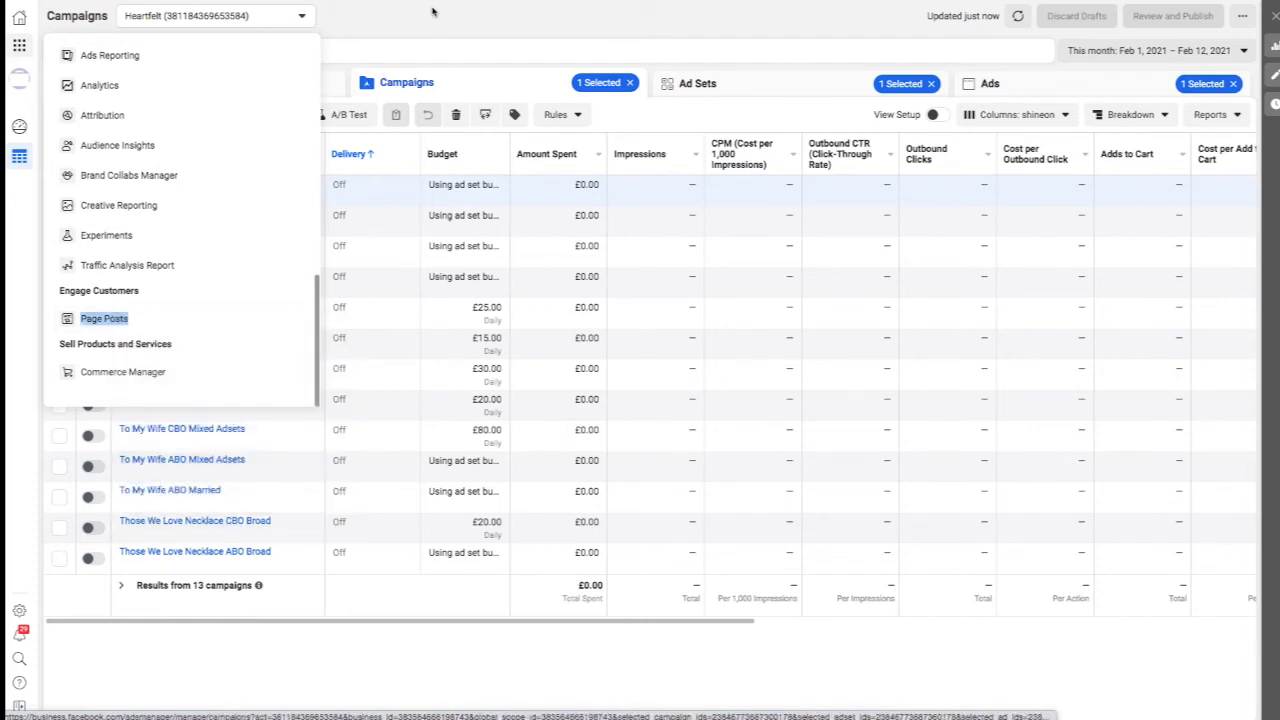
{"action": "key", "text": "ctrl+Tab"}
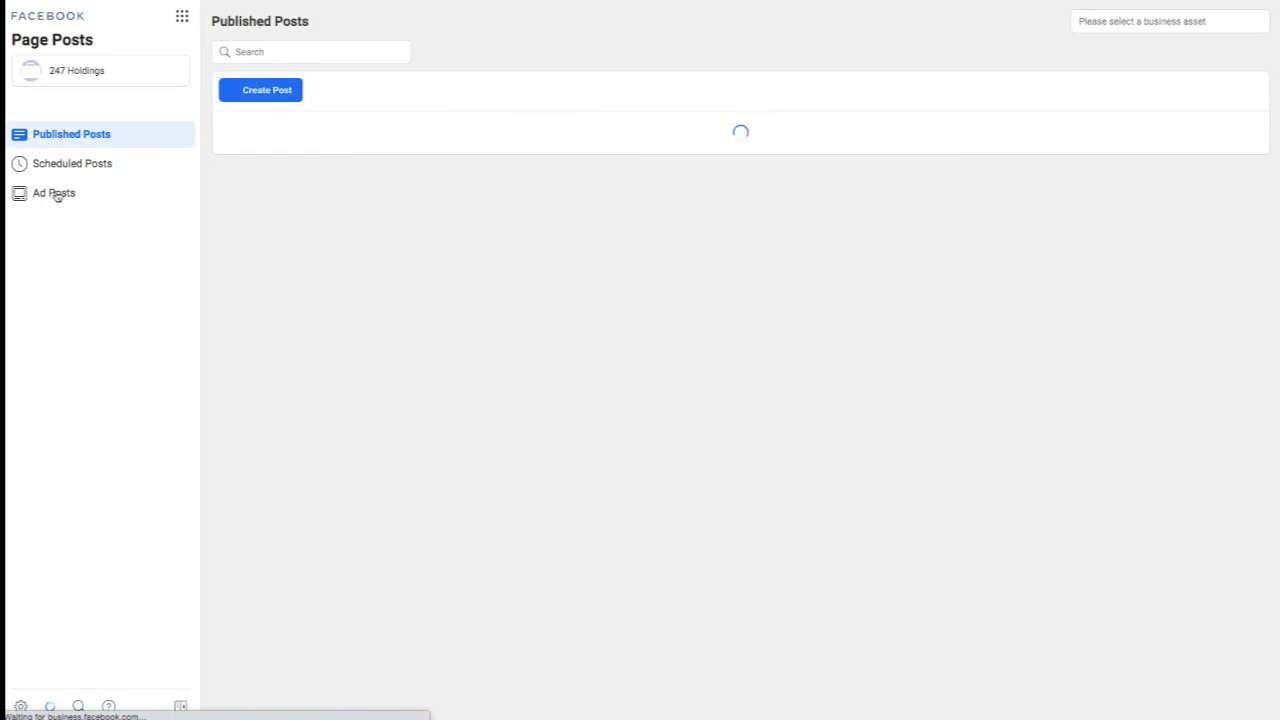
Show the page's ad posts and copy the post ID of the newest "Remember your loved ones" ad.
{"action": "left_click", "coordinate": [57, 196]}
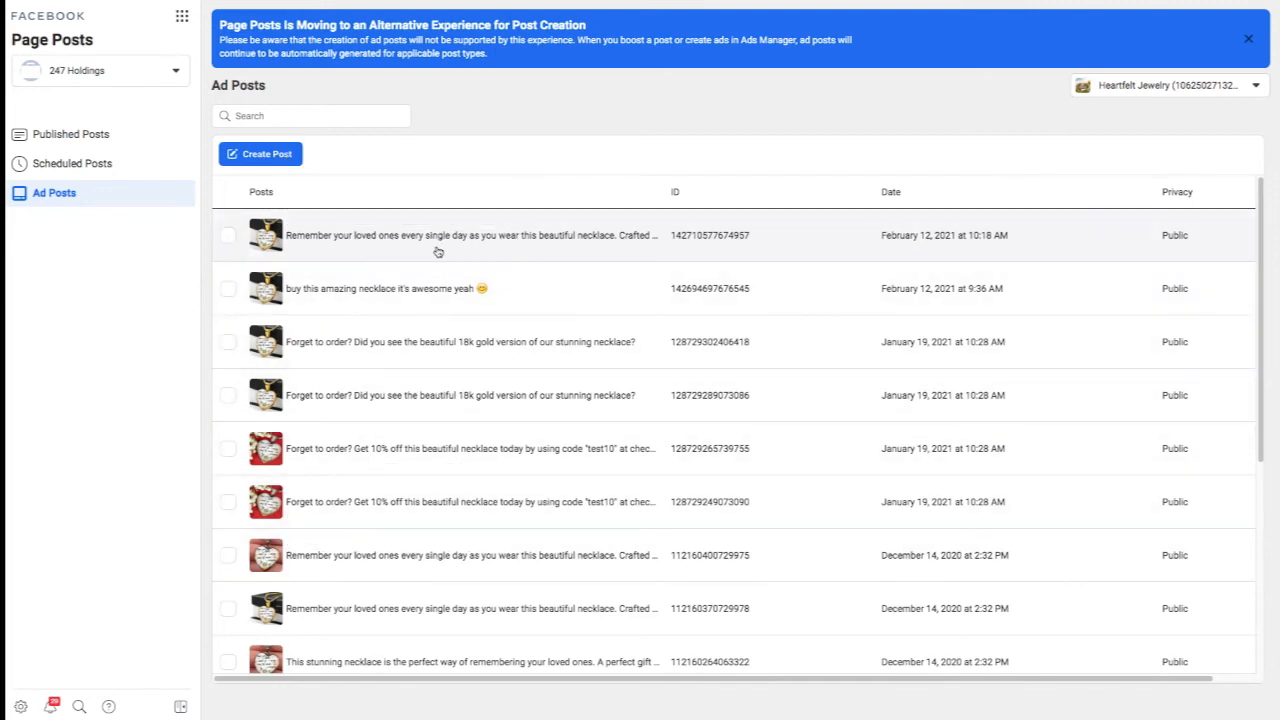
{"action": "right_click", "coordinate": [710, 235]}
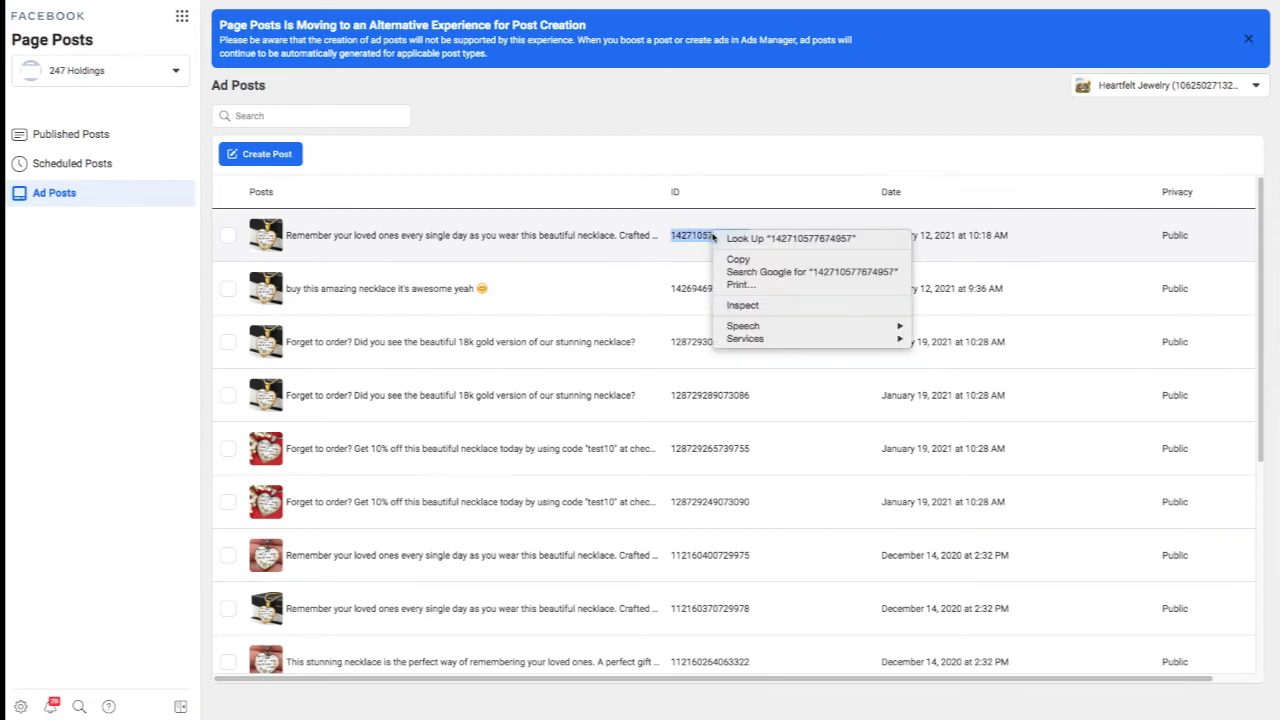
{"action": "left_click", "coordinate": [738, 259]}
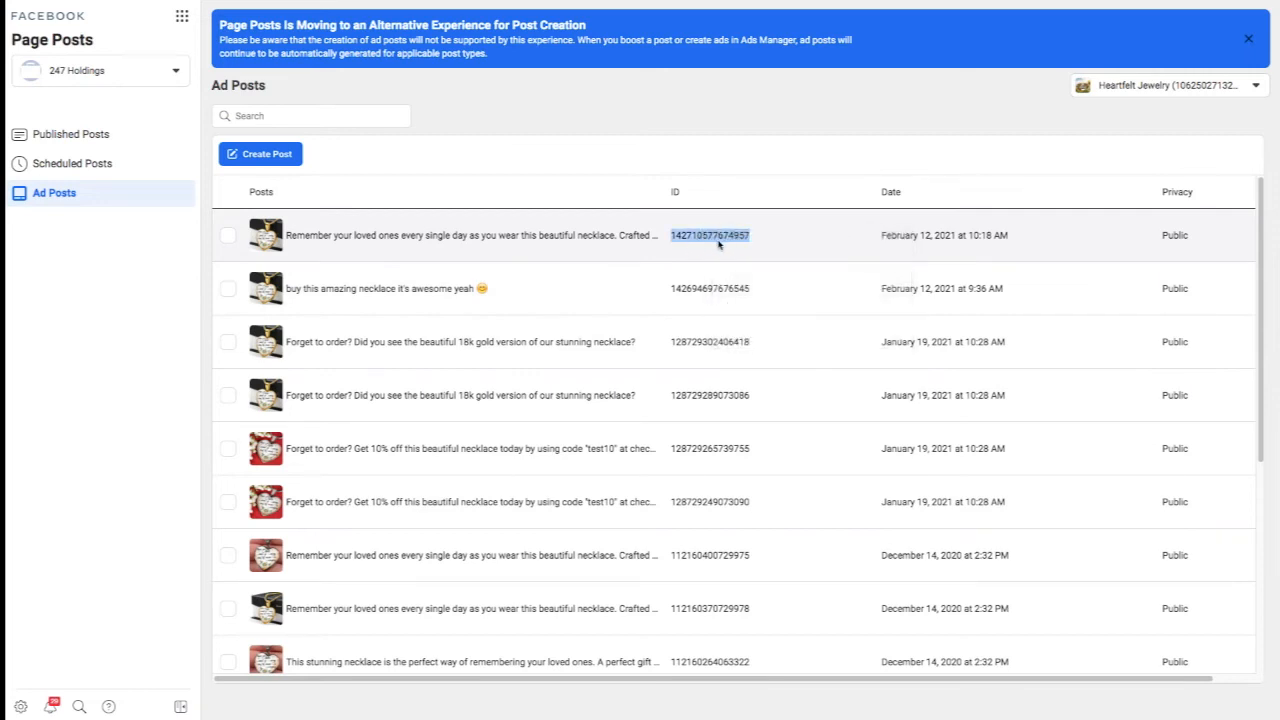
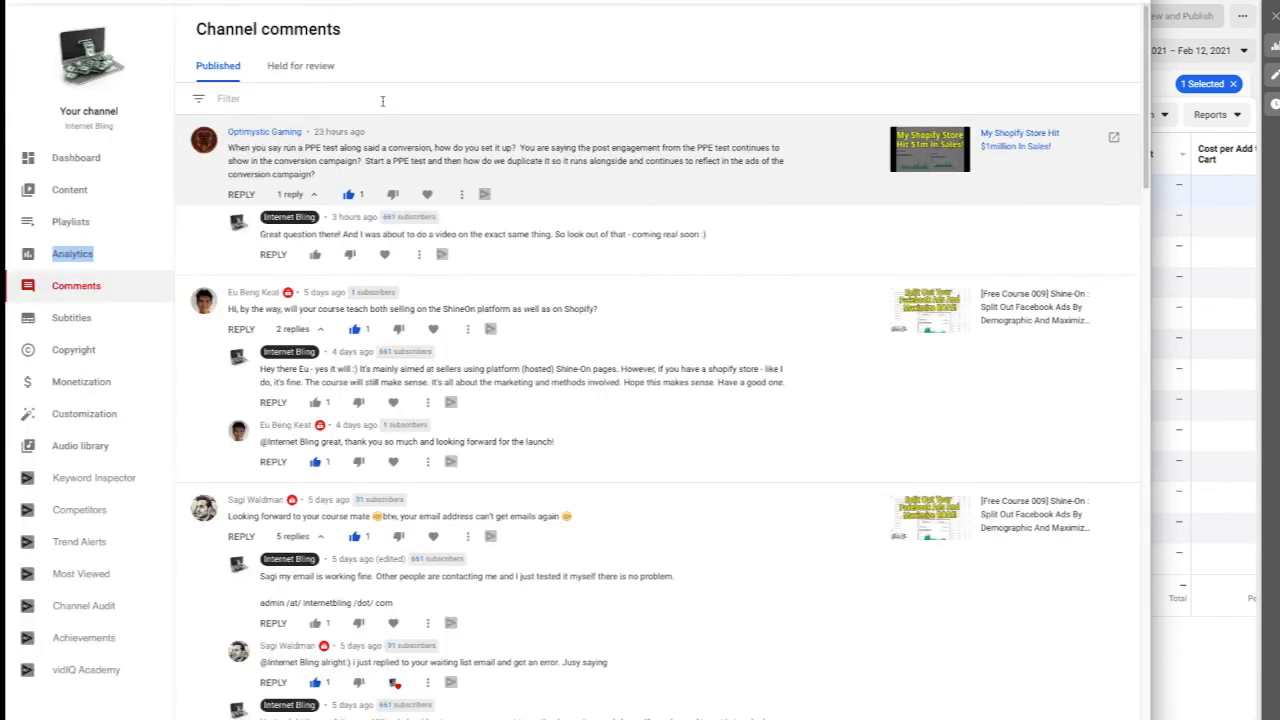
Switch back to Facebook Ads Manager and start a new campaign with the Engagement objective and post engagement type.
{"action": "key", "text": "alt+Tab"}
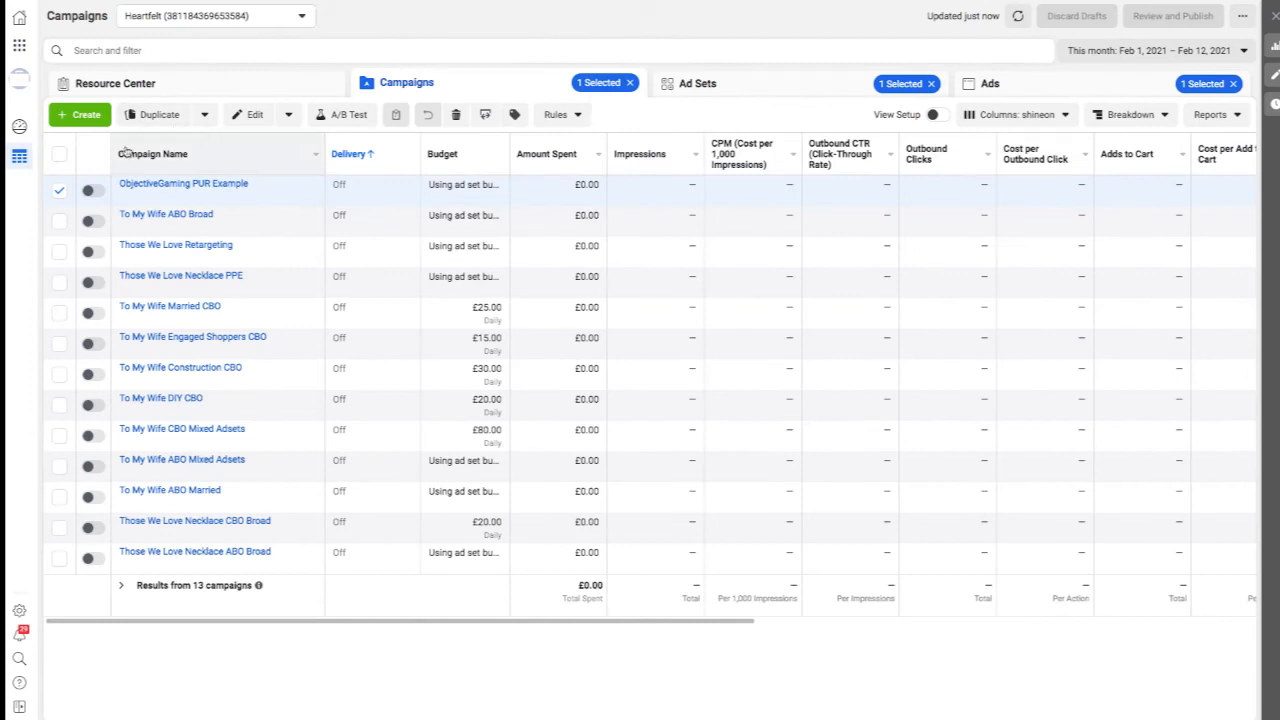
{"action": "mouse_move", "coordinate": [215, 189]}
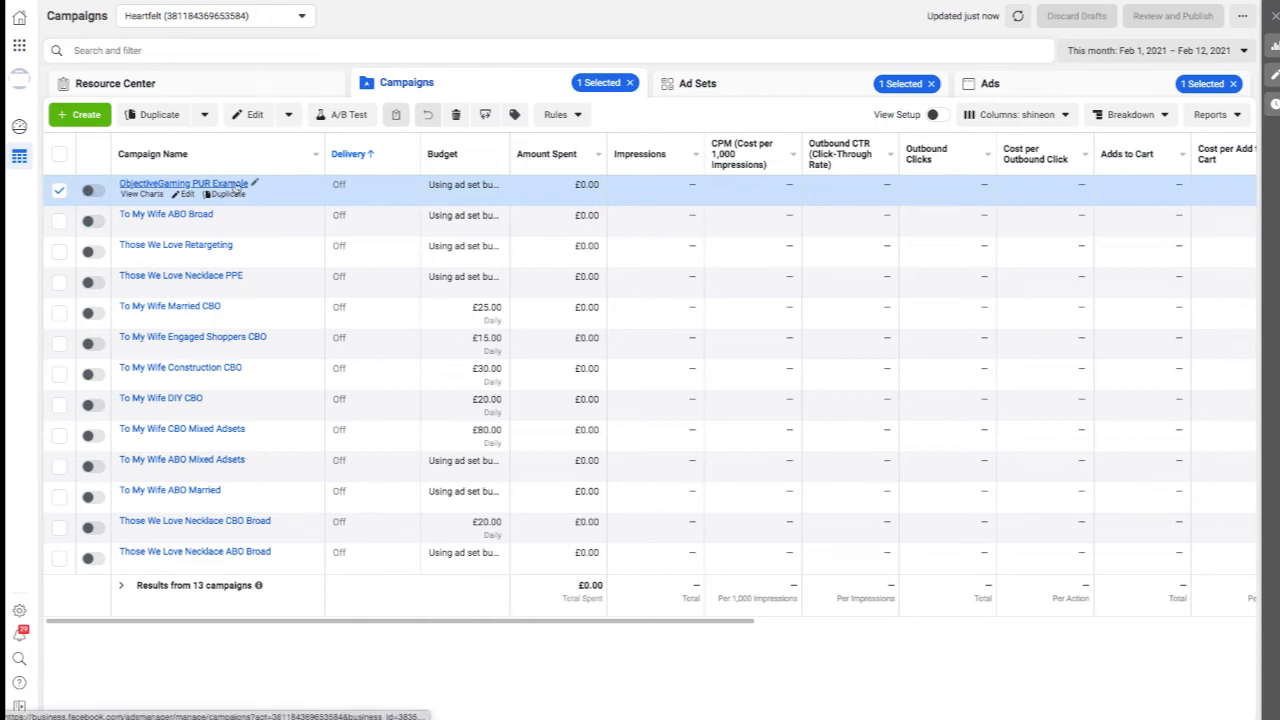
{"action": "left_click", "coordinate": [82, 117]}
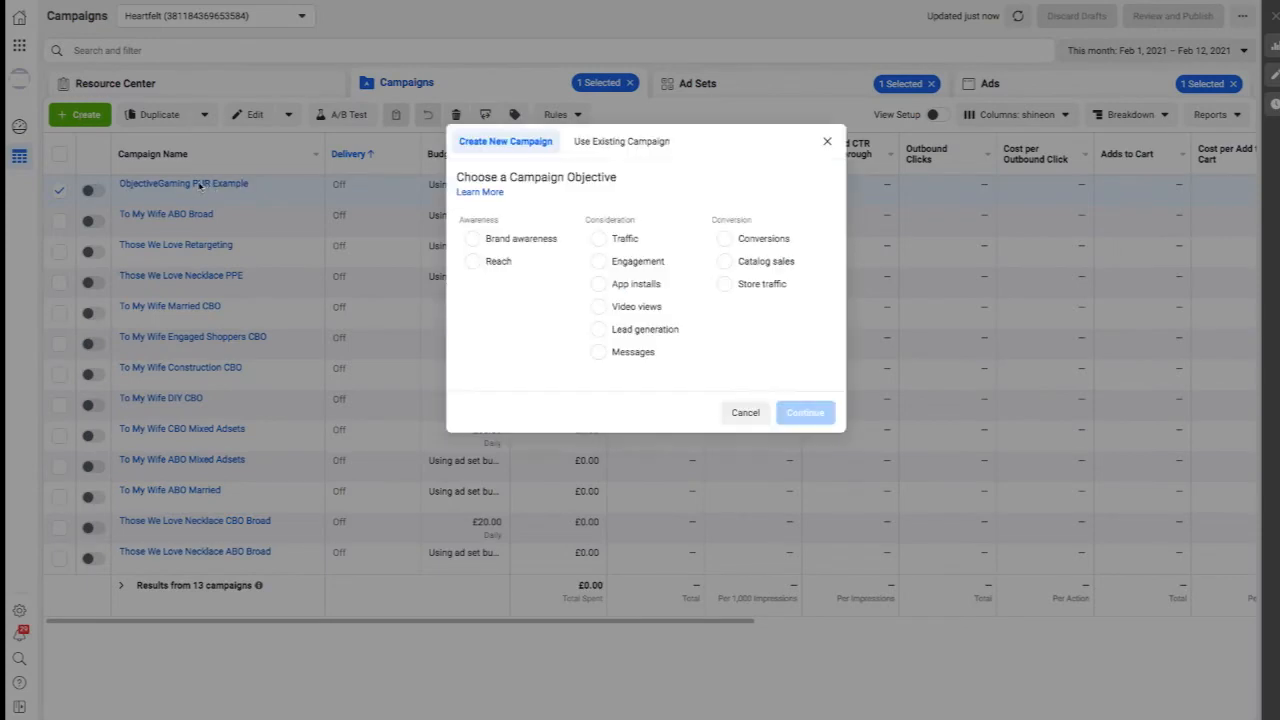
{"action": "left_click", "coordinate": [598, 262]}
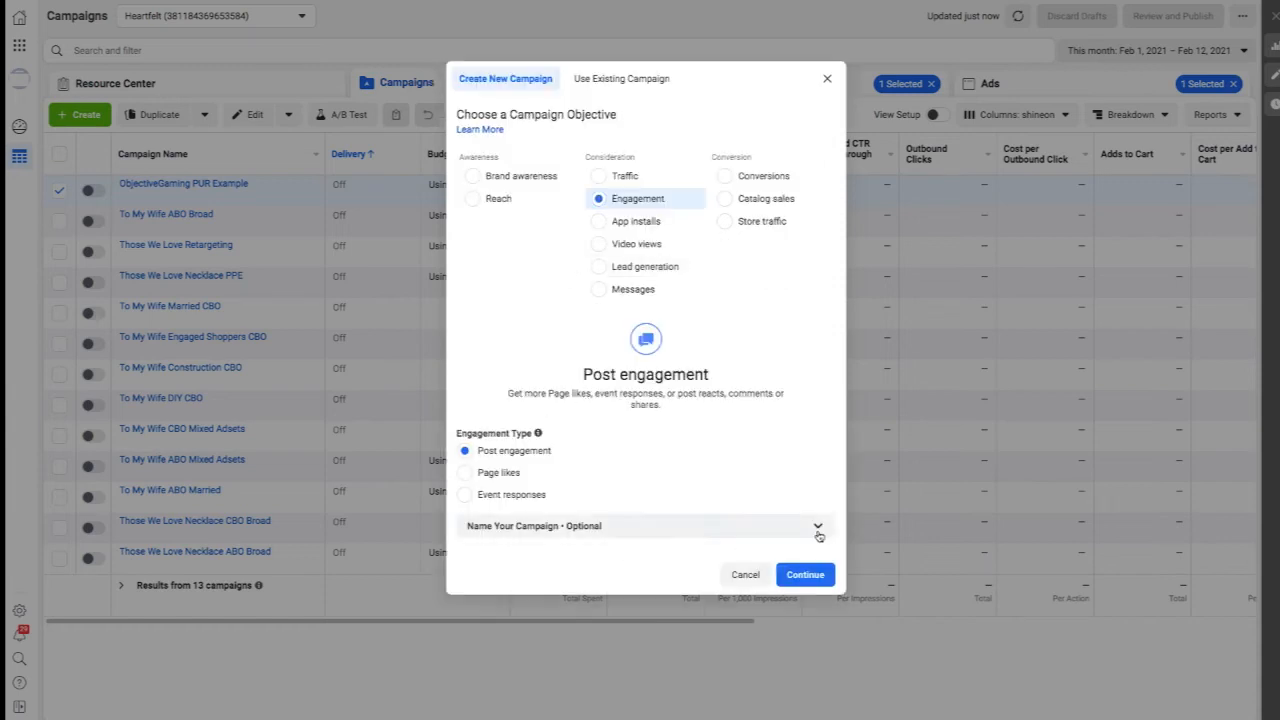
Name the campaign "ObjectiveGaming PPE Example", the ad set "CA US 35+ F" and the ad "PPE Ad", and create them.
{"action": "left_click", "coordinate": [818, 528]}
{"action": "left_click", "coordinate": [555, 584]}
{"action": "type", "text": "ObjectiveGaming PPE"}
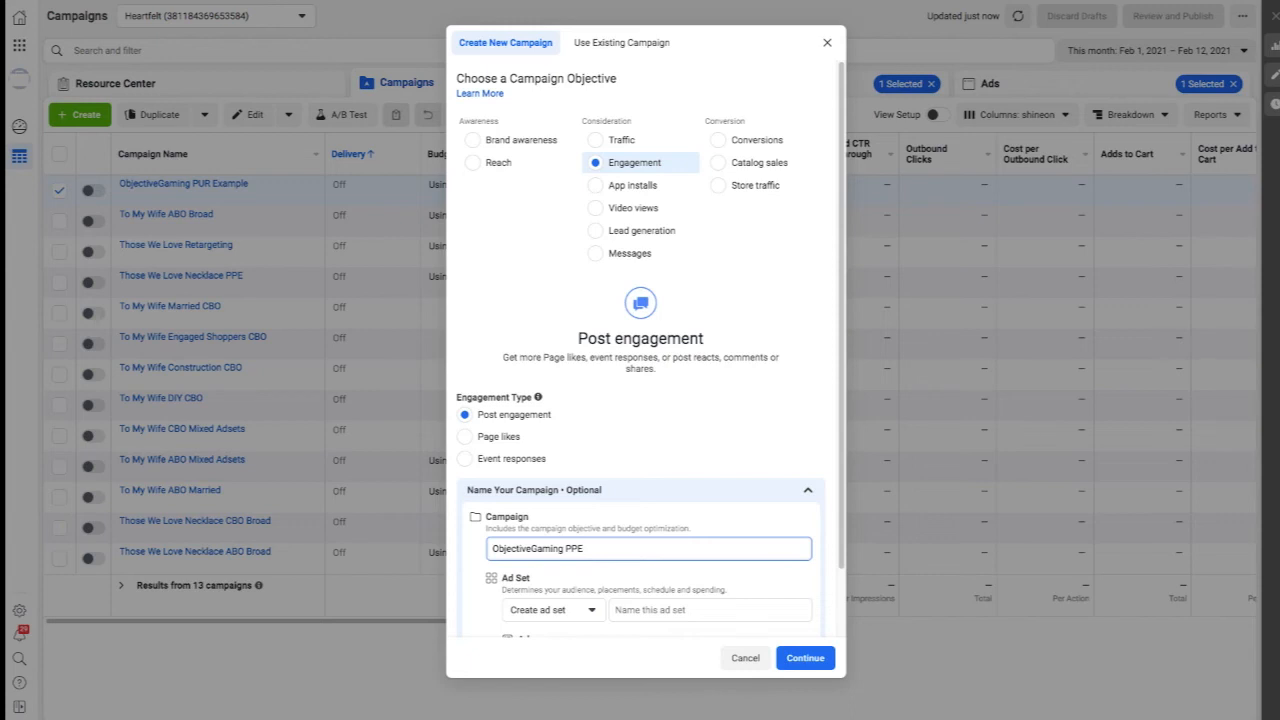
{"action": "type", "text": "mple"}
{"action": "key", "text": "ctrl+shift+Left"}
{"action": "left_click", "coordinate": [654, 613]}
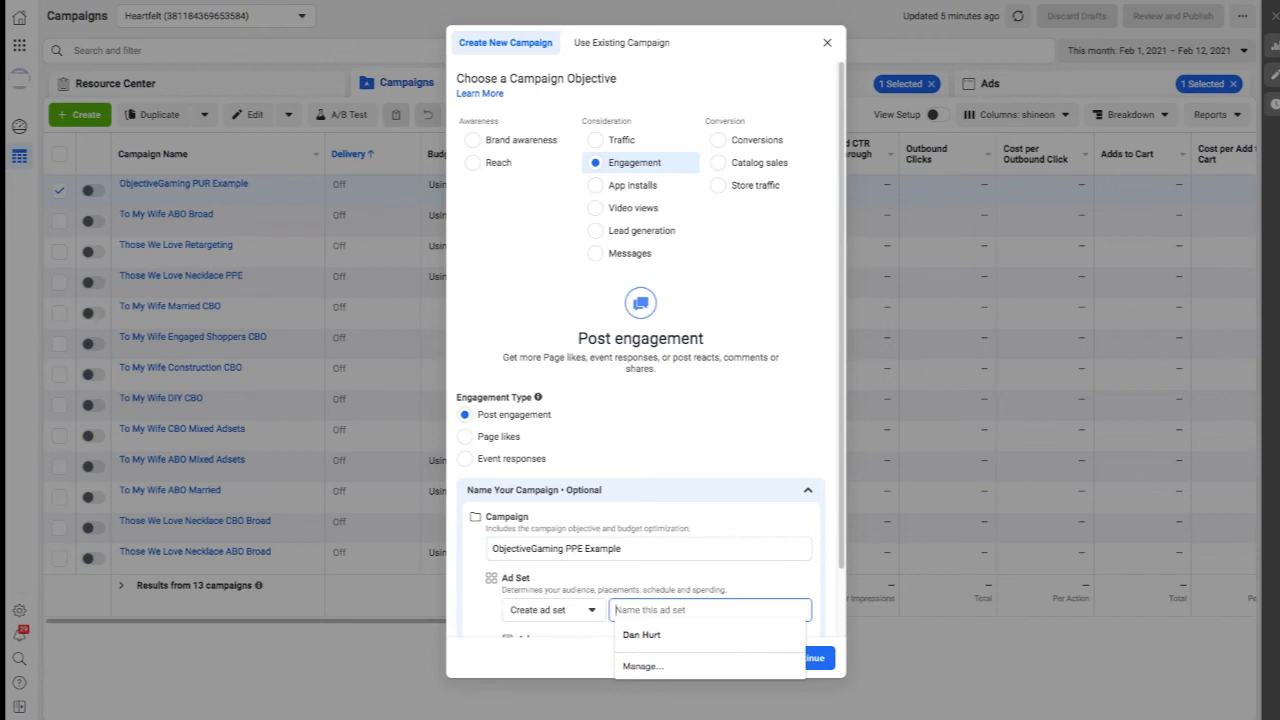
{"action": "type", "text": "CA US 35+ F"}
{"action": "scroll", "coordinate": [720, 475], "scroll_direction": "down", "scroll_amount": 1}
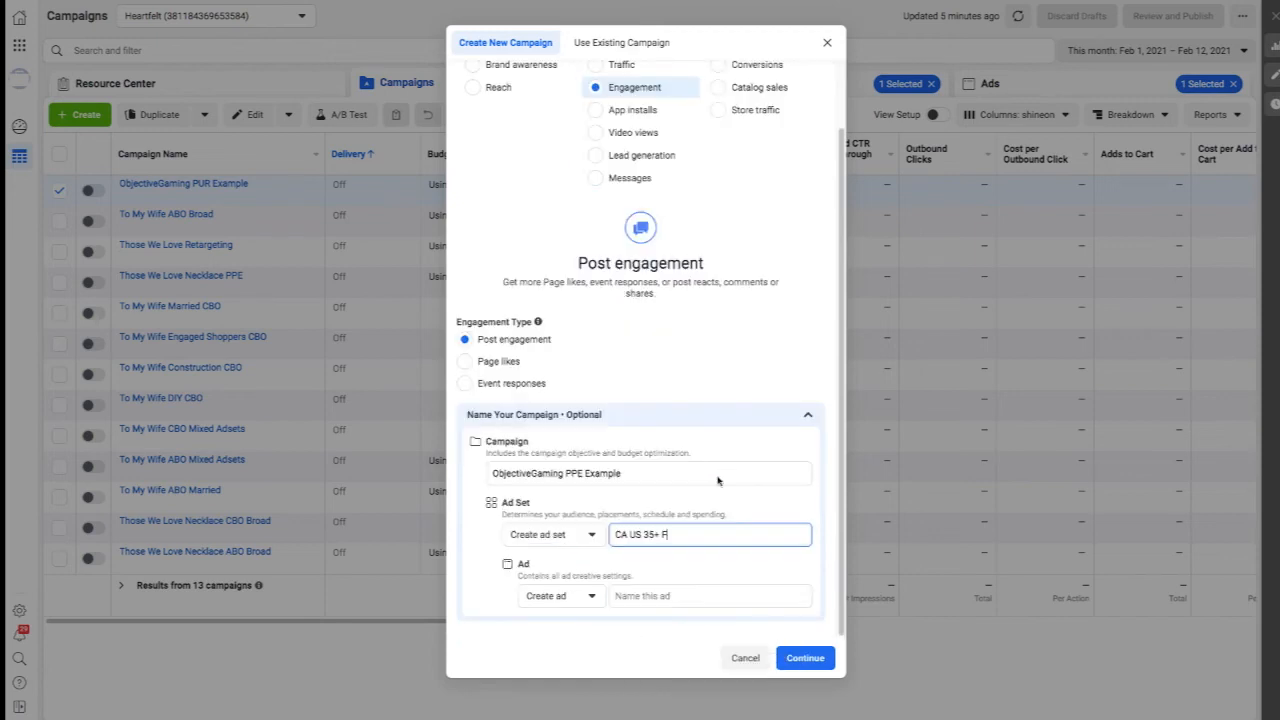
{"action": "left_click", "coordinate": [628, 595]}
{"action": "type", "text": "PPE Ad"}
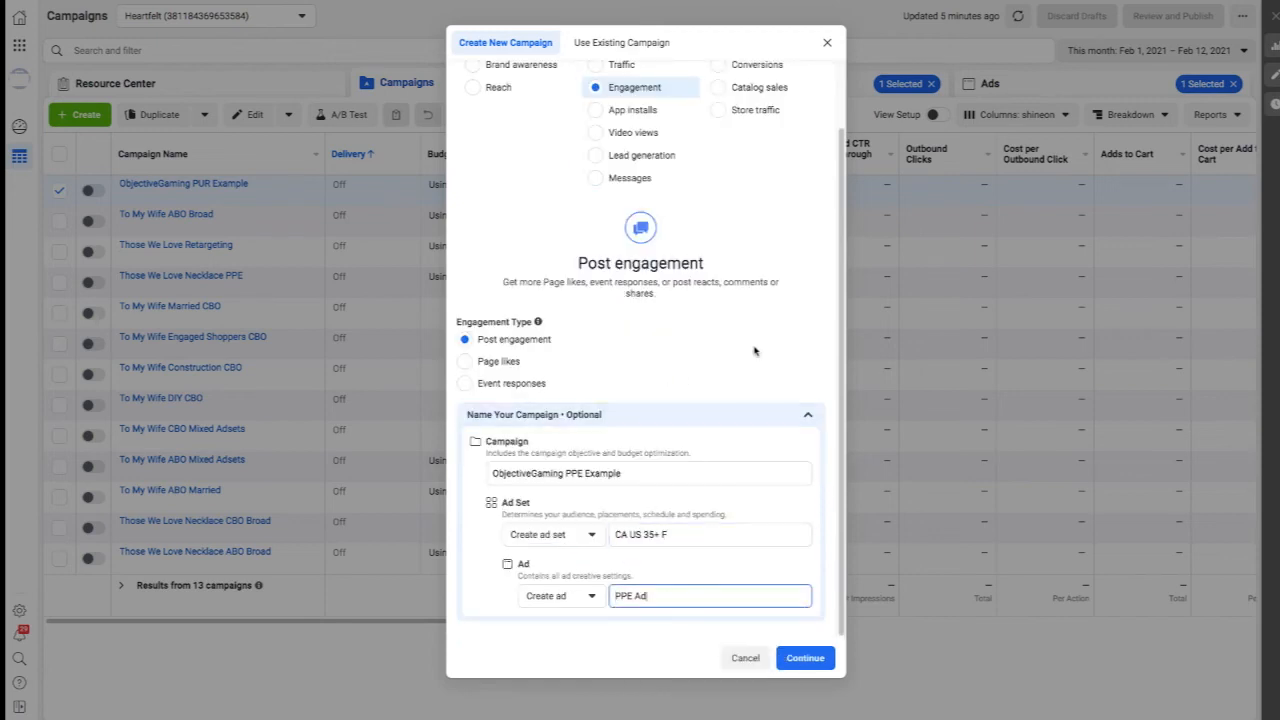
{"action": "left_click", "coordinate": [805, 659]}
Open the CA US 35+ F ad set and set its daily budget to £20.00.
{"action": "left_click", "coordinate": [862, 14]}
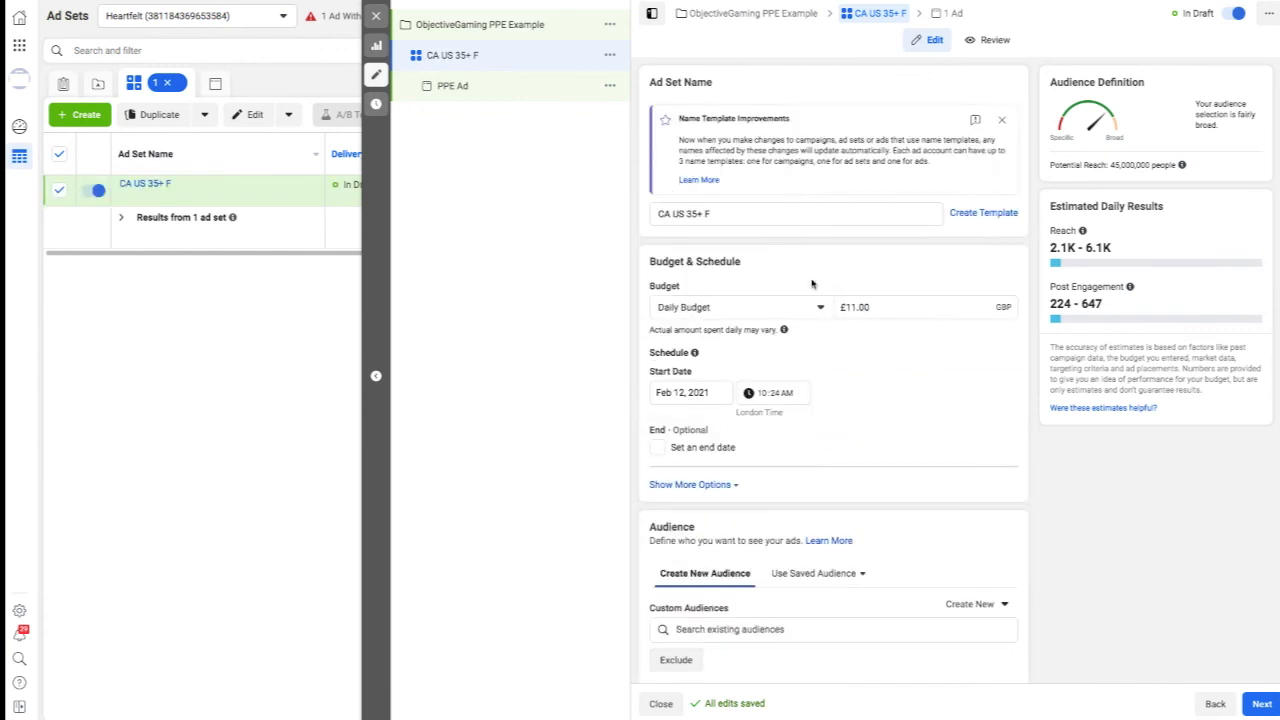
{"action": "double_click", "coordinate": [850, 307]}
{"action": "type", "text": "11"}
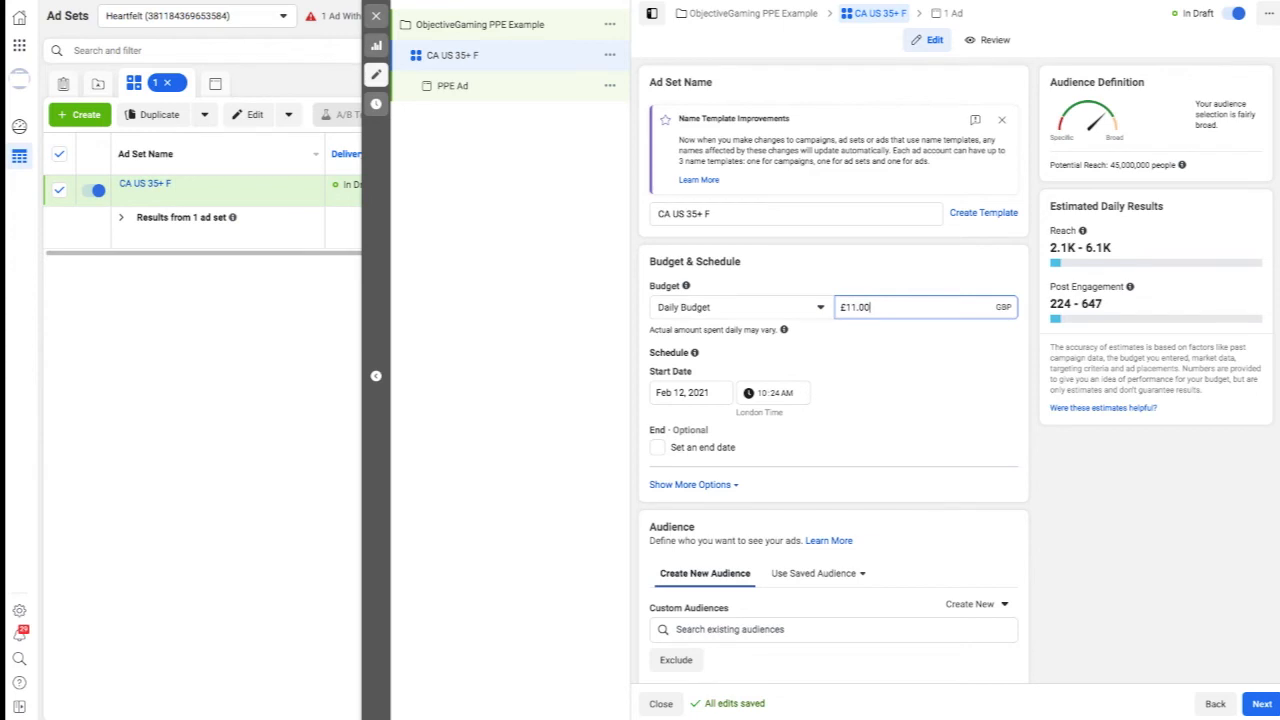
{"action": "key", "text": "BackSpace"}
{"action": "key", "text": "BackSpace"}
{"action": "key", "text": "BackSpace"}
{"action": "key", "text": "ctrl+a"}
{"action": "type", "text": "2-"}
{"action": "type", "text": "0"}
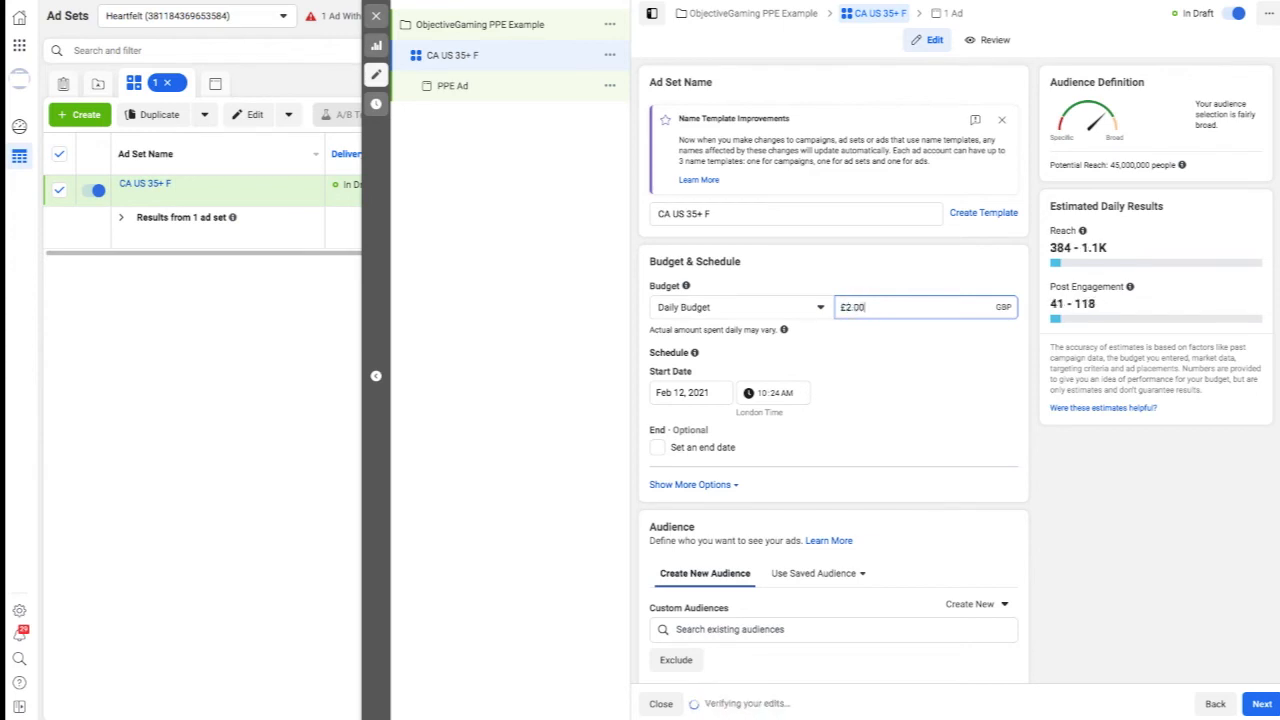
{"action": "left_click", "coordinate": [840, 258]}
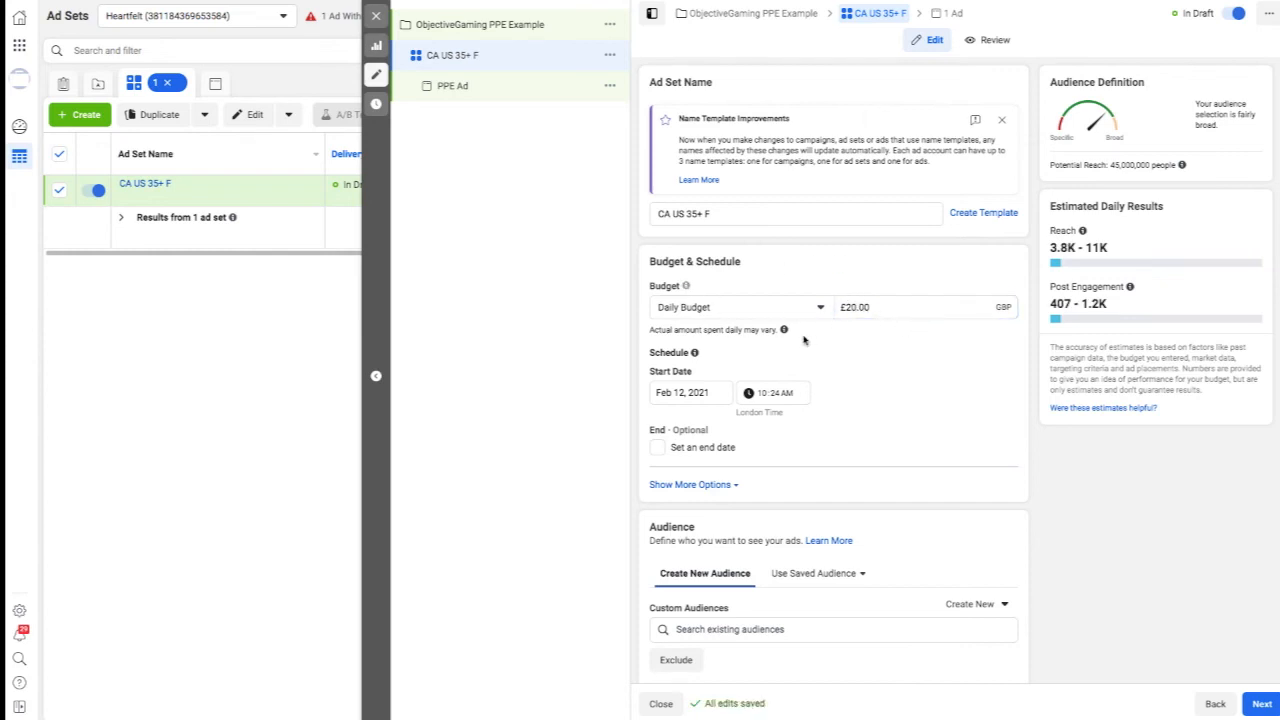
Replace the United Kingdom in the audience locations with the United States and Canada.
{"action": "mouse_move", "coordinate": [783, 330]}
{"action": "scroll", "coordinate": [966, 380], "scroll_direction": "down", "scroll_amount": 4}
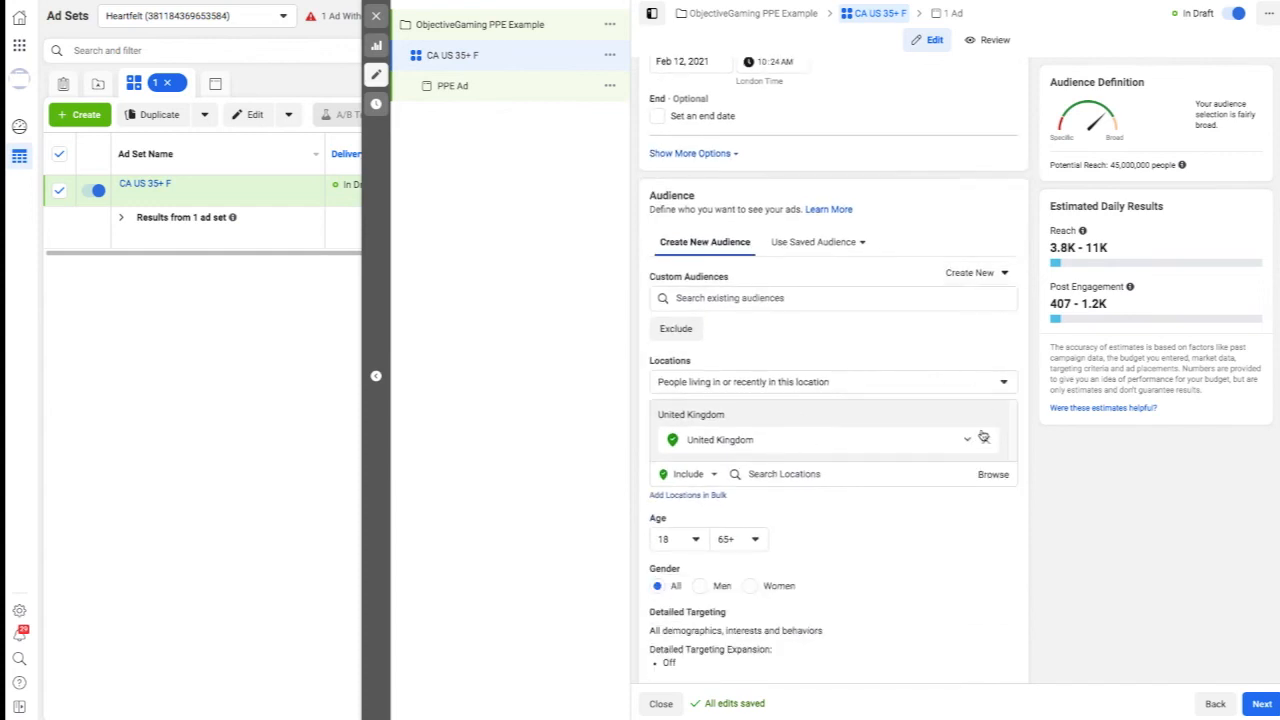
{"action": "left_click", "coordinate": [985, 440]}
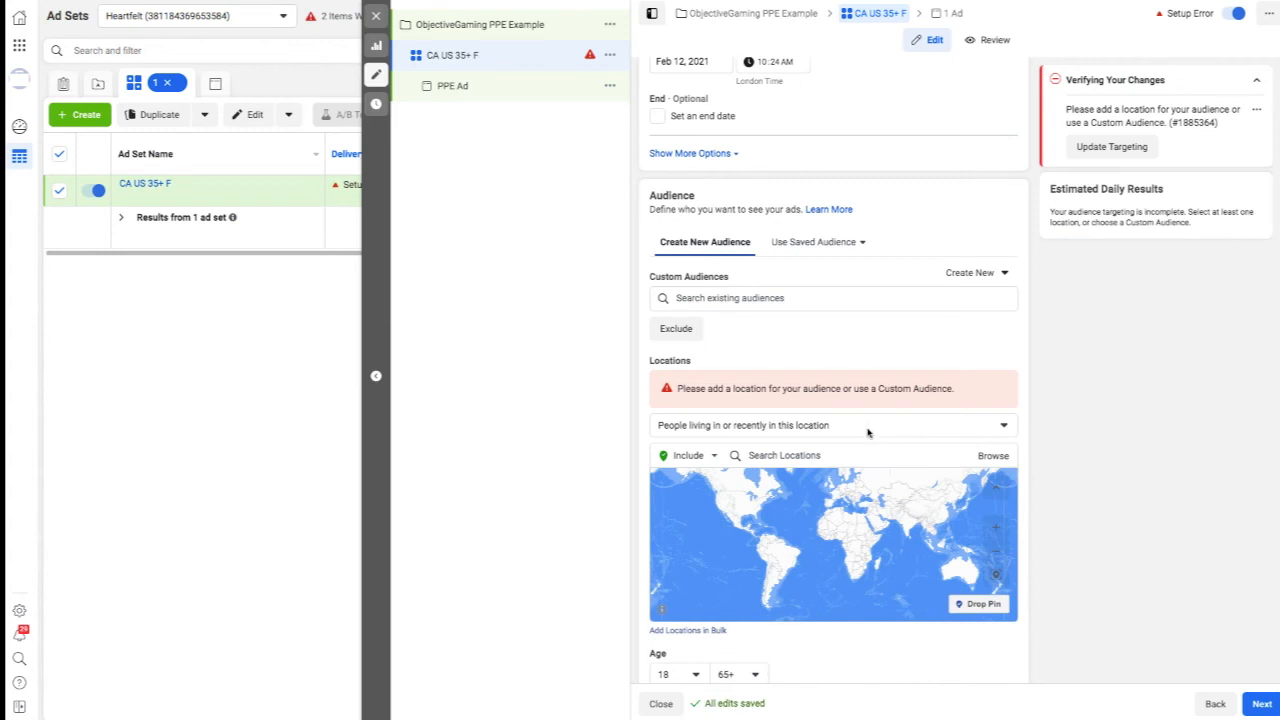
{"action": "left_click", "coordinate": [816, 455]}
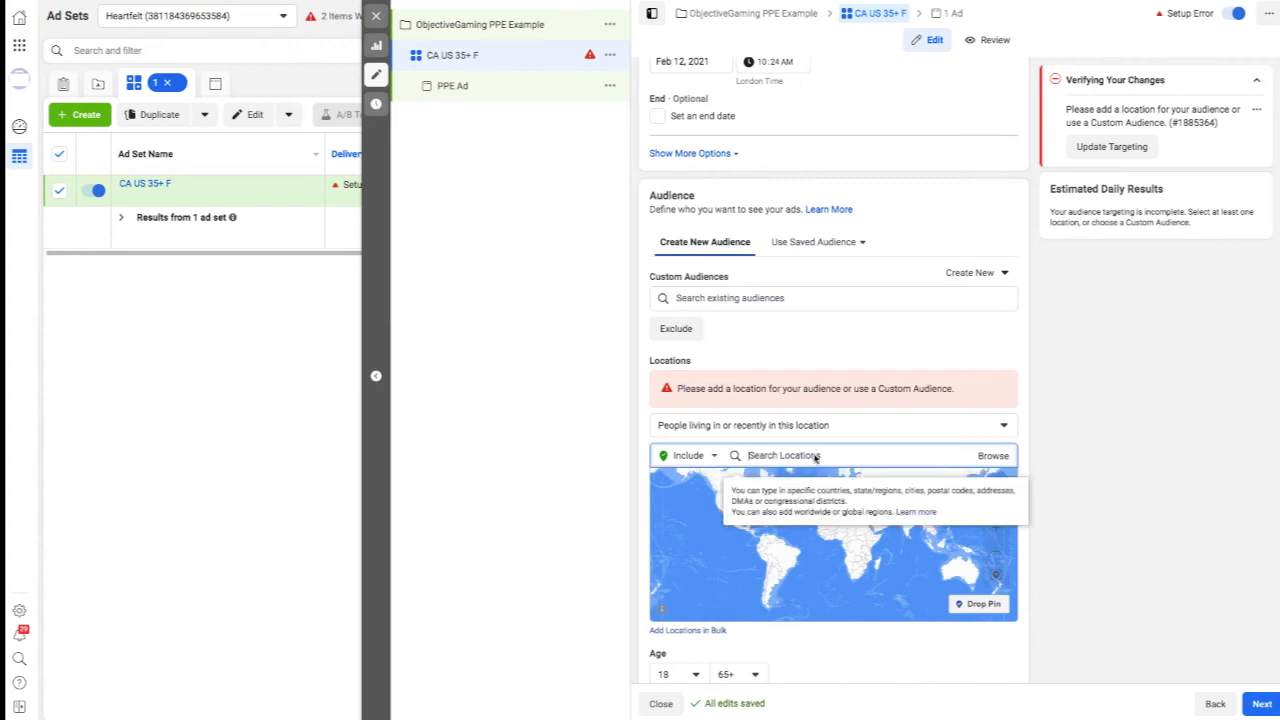
{"action": "type", "text": "united states"}
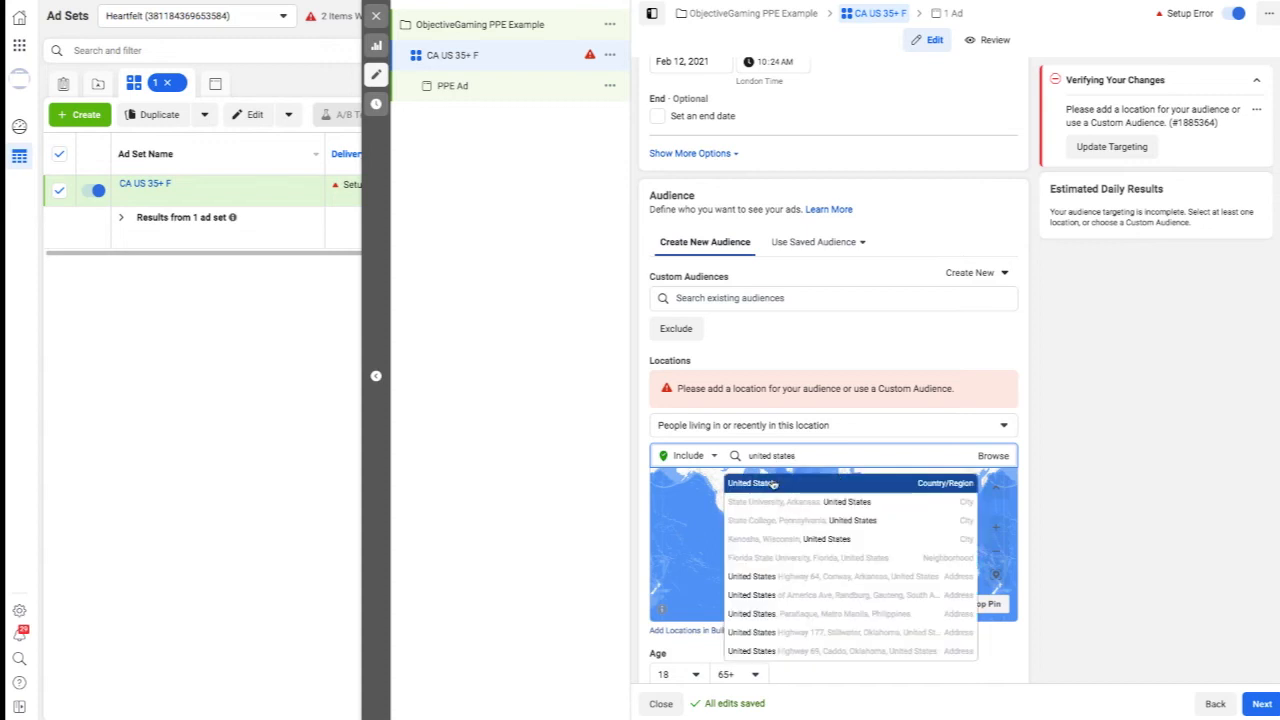
{"action": "left_click", "coordinate": [773, 484]}
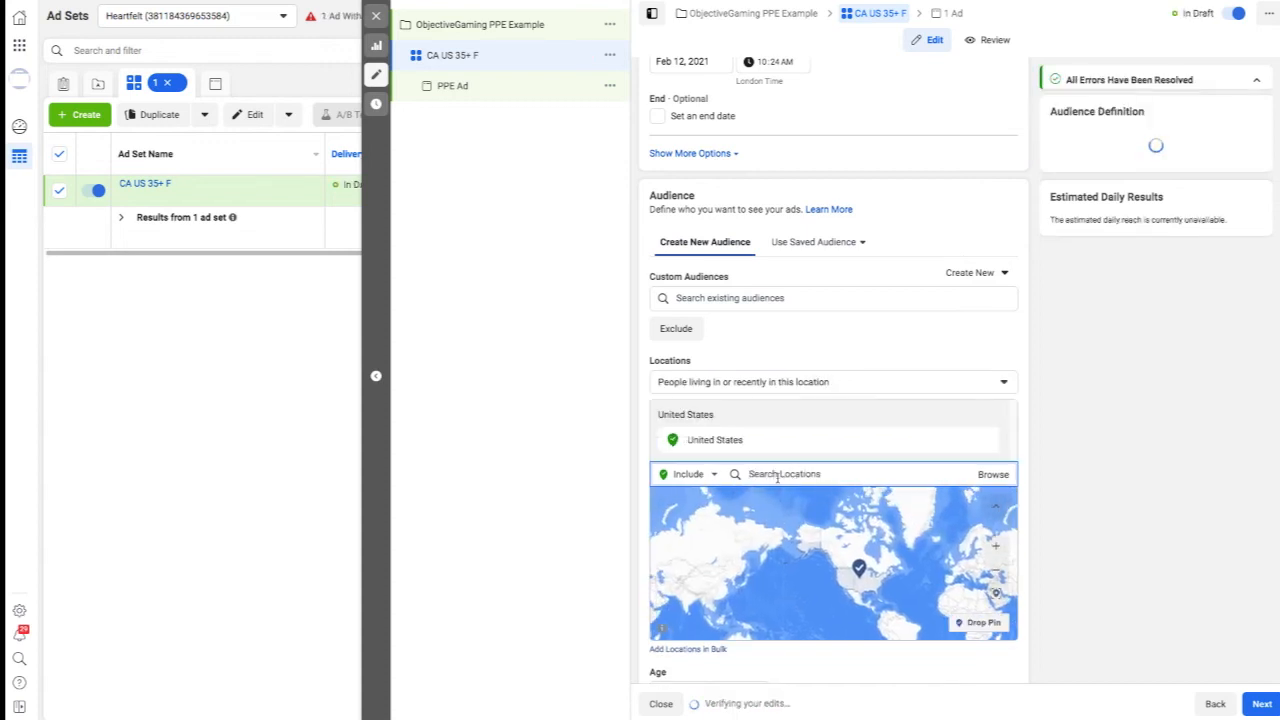
{"action": "type", "text": "canada"}
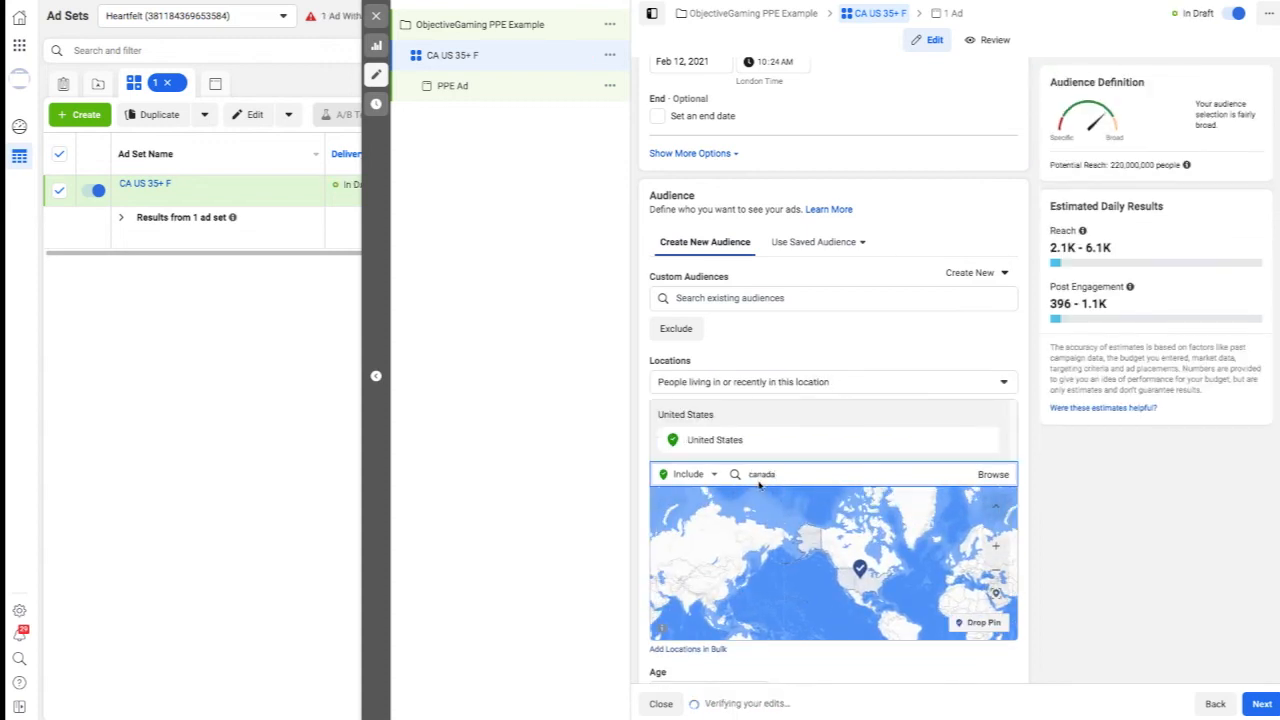
{"action": "left_click", "coordinate": [760, 502]}
Set the audience's minimum age to 35.
{"action": "scroll", "coordinate": [643, 372], "scroll_direction": "down", "scroll_amount": 4}
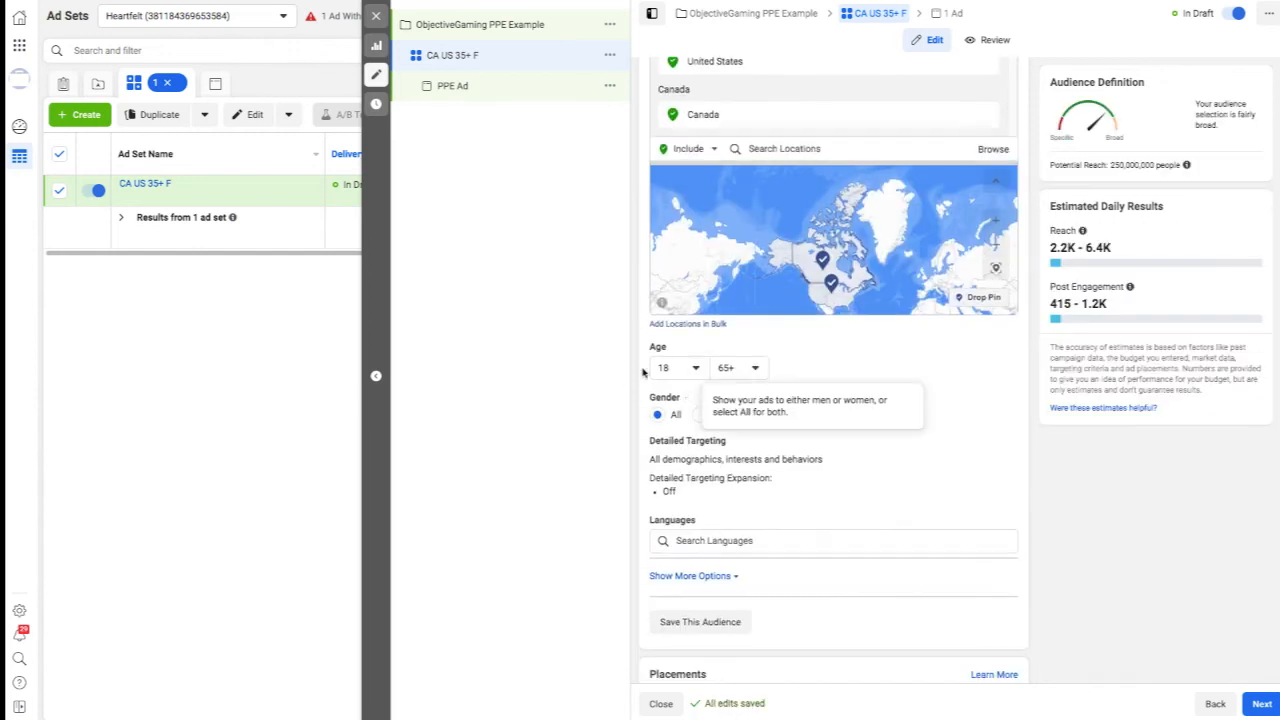
{"action": "left_click", "coordinate": [697, 369]}
{"action": "left_click", "coordinate": [698, 370]}
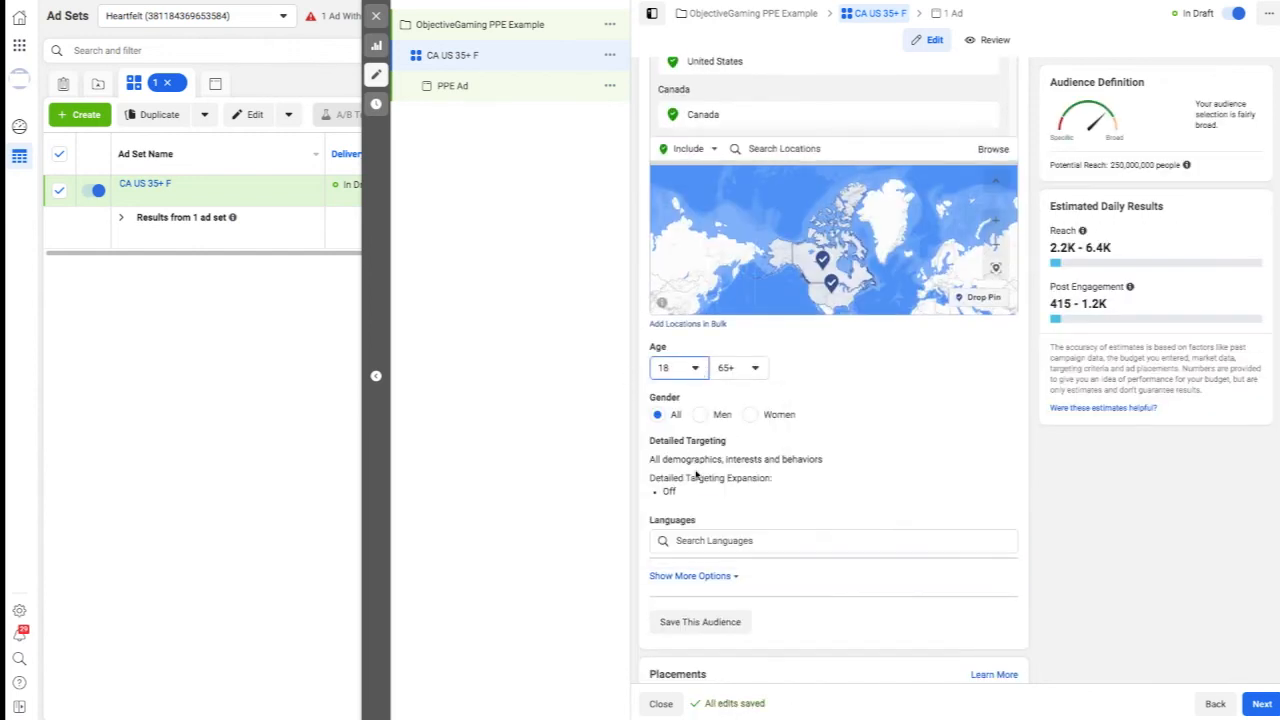
{"action": "left_click", "coordinate": [685, 374]}
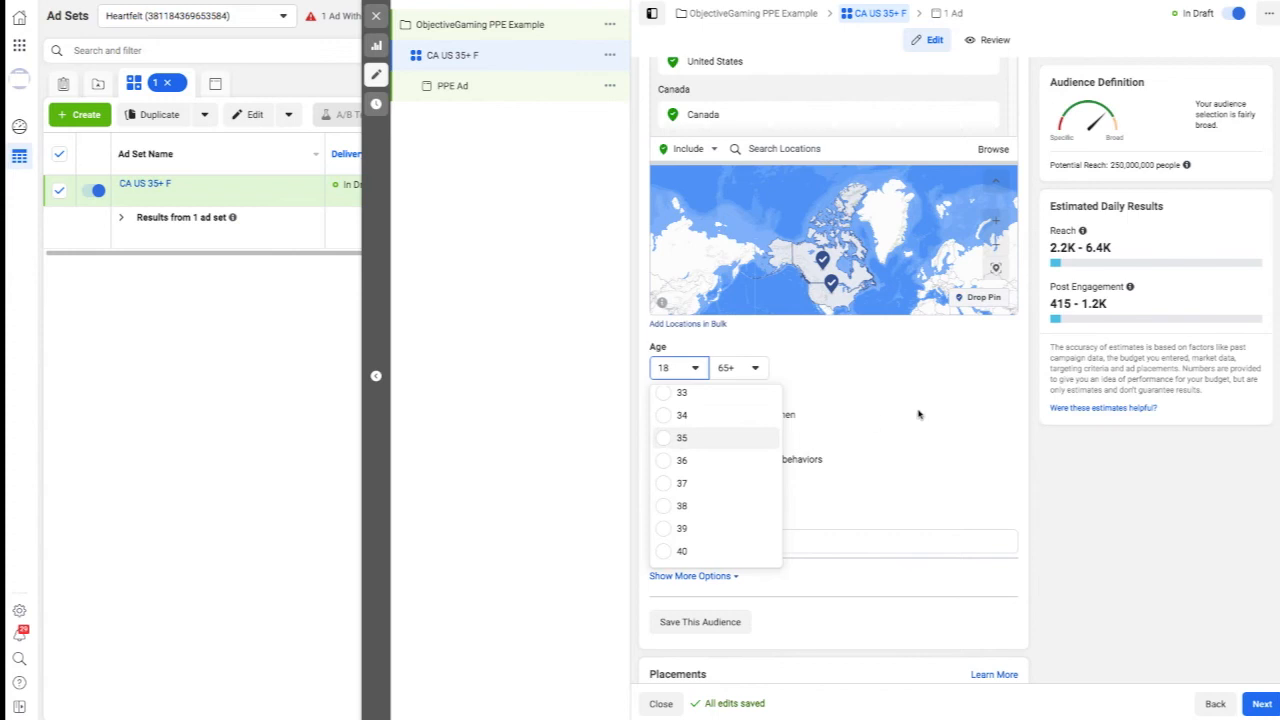
{"action": "left_click", "coordinate": [682, 438]}
Restrict the location targeting to "People living in this location".
{"action": "scroll", "coordinate": [820, 158], "scroll_direction": "up", "scroll_amount": 1}
{"action": "left_click", "coordinate": [796, 118]}
{"action": "left_click", "coordinate": [762, 145]}
Add English (All) as the audience language.
{"action": "scroll", "coordinate": [915, 490], "scroll_direction": "down", "scroll_amount": 1}
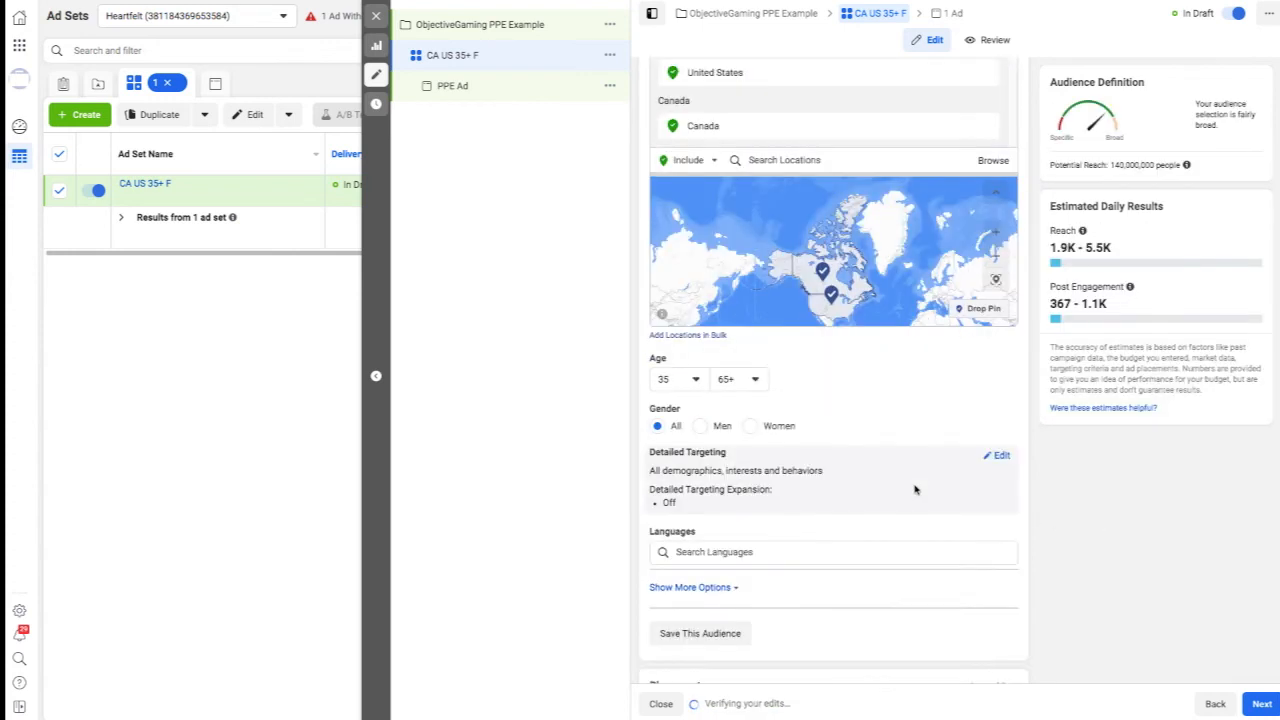
{"action": "scroll", "coordinate": [915, 490], "scroll_direction": "down", "scroll_amount": 2}
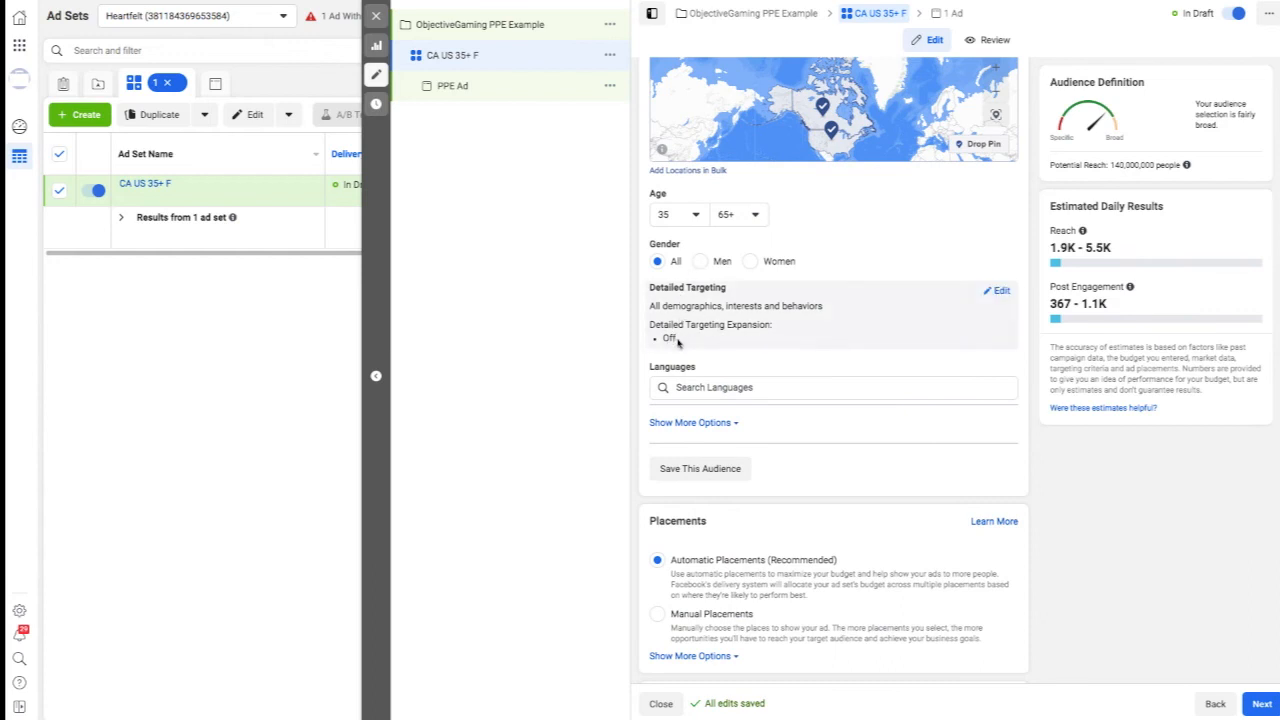
{"action": "left_click", "coordinate": [757, 387]}
{"action": "type", "text": "englis"}
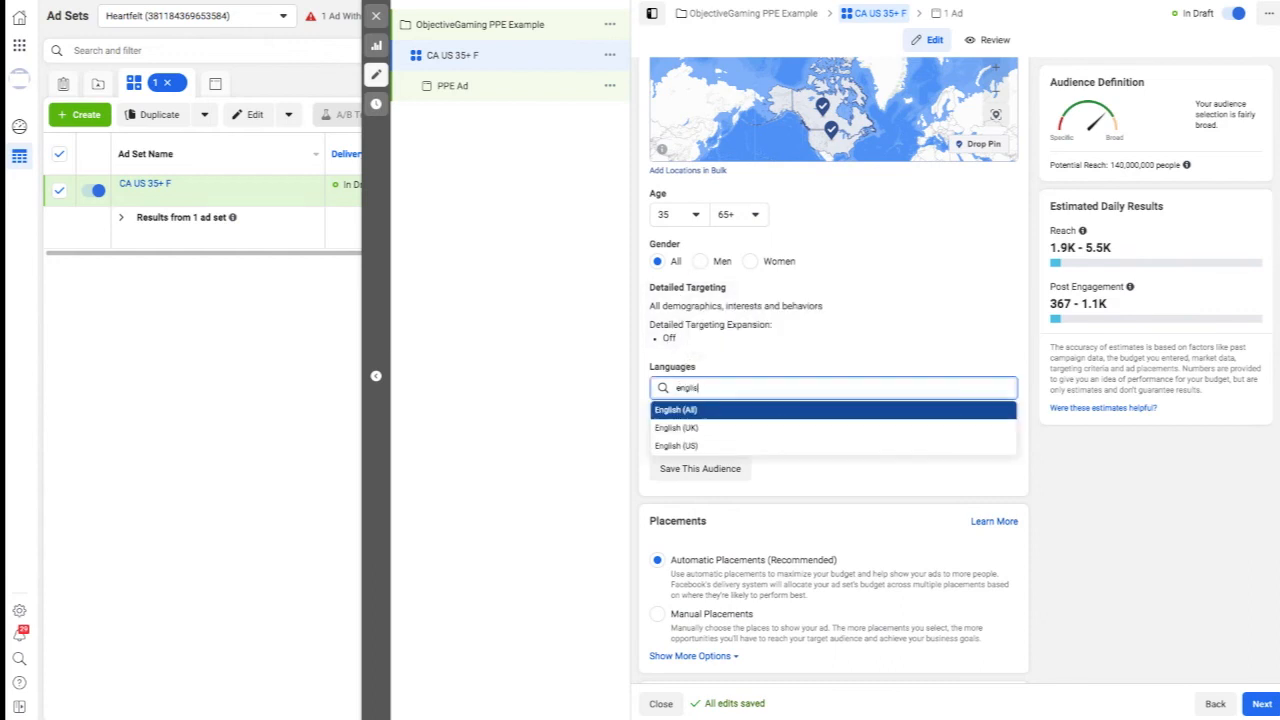
{"action": "left_click", "coordinate": [676, 410]}
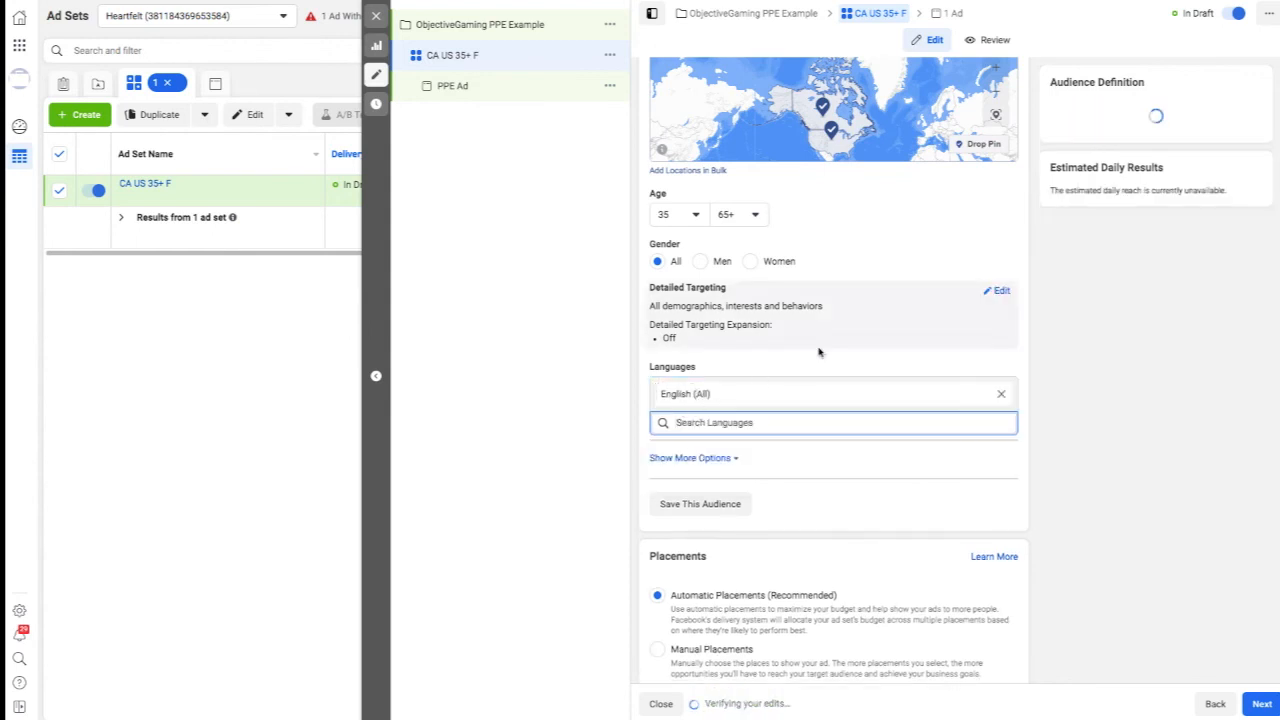
Examine the ad set's placements, optimization and delivery settings, and the additional audience options.
{"action": "scroll", "coordinate": [846, 342], "scroll_direction": "down", "scroll_amount": 3}
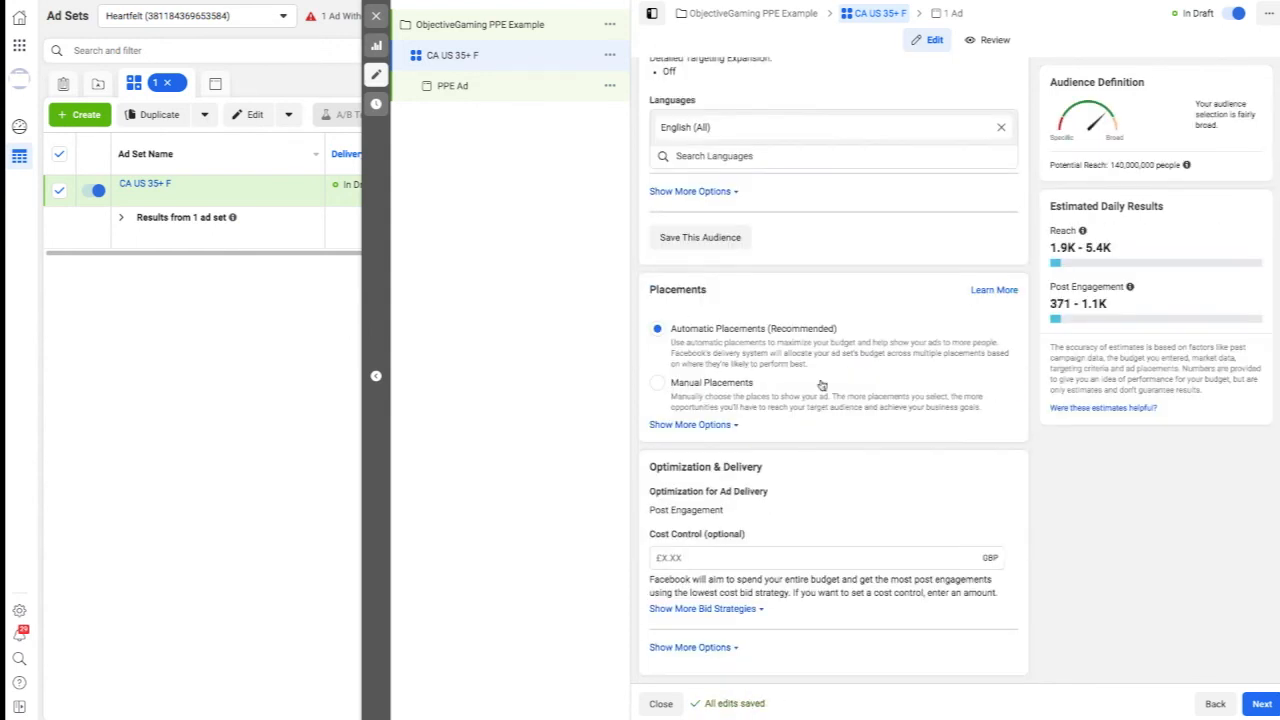
{"action": "scroll", "coordinate": [840, 400], "scroll_direction": "up", "scroll_amount": 3}
{"action": "scroll", "coordinate": [845, 401], "scroll_direction": "down", "scroll_amount": 3}
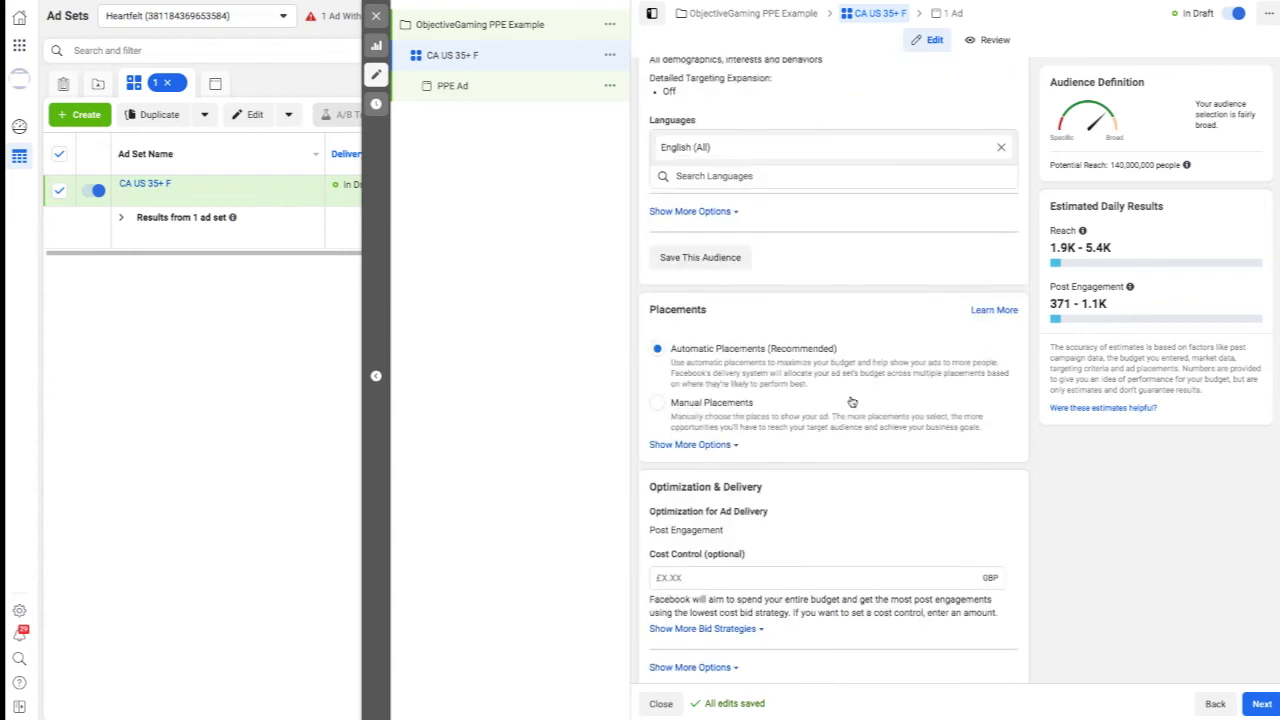
{"action": "scroll", "coordinate": [851, 400], "scroll_direction": "up", "scroll_amount": 1}
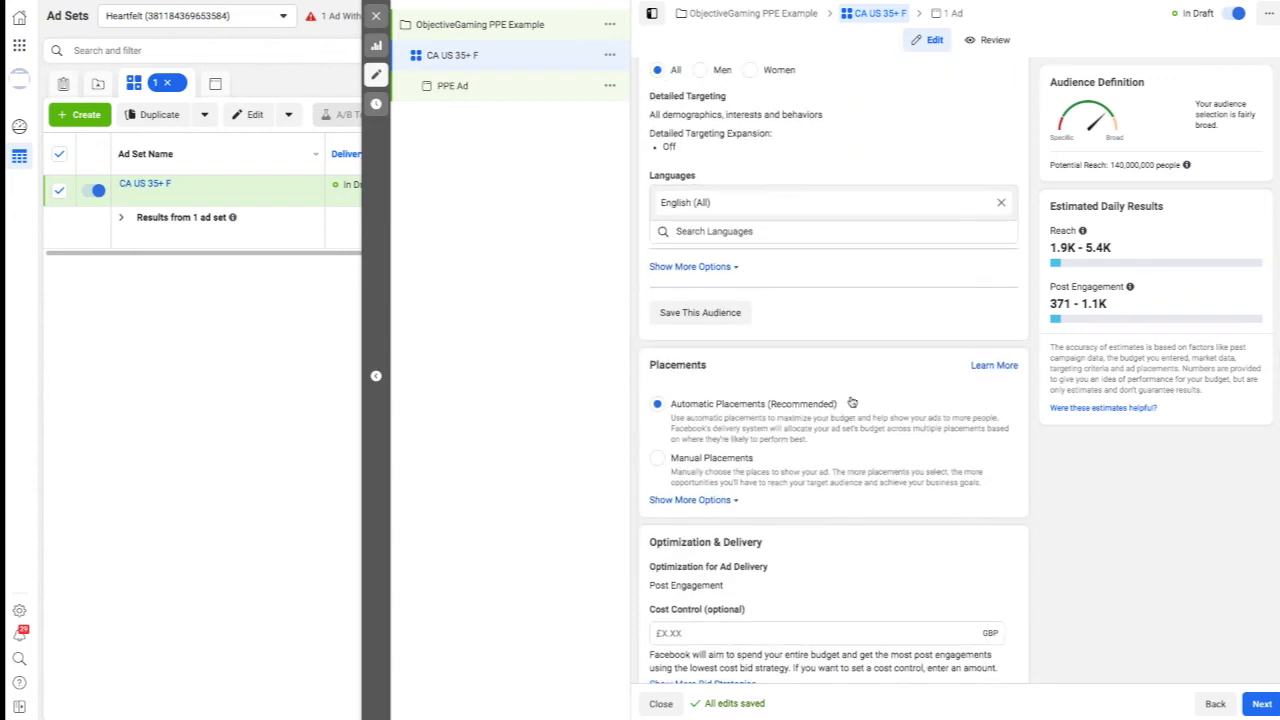
{"action": "left_click", "coordinate": [684, 270]}
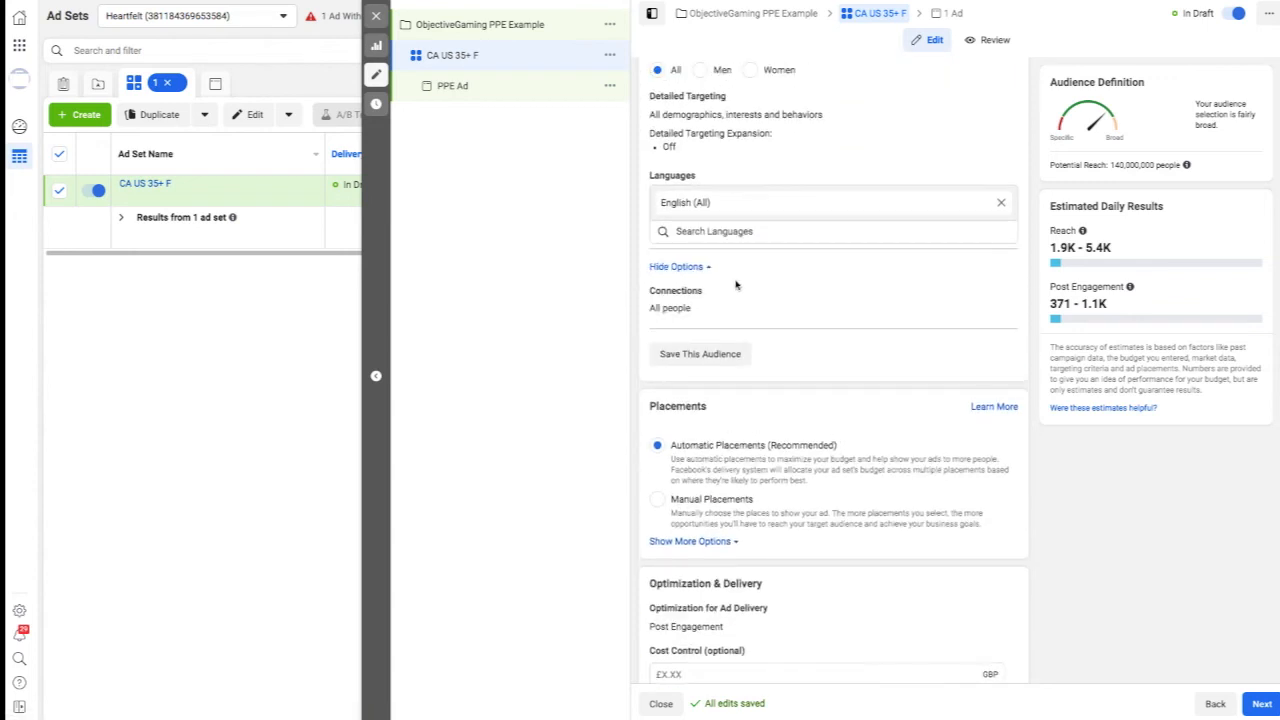
{"action": "scroll", "coordinate": [811, 349], "scroll_direction": "down", "scroll_amount": 1}
{"action": "scroll", "coordinate": [811, 346], "scroll_direction": "up", "scroll_amount": 3}
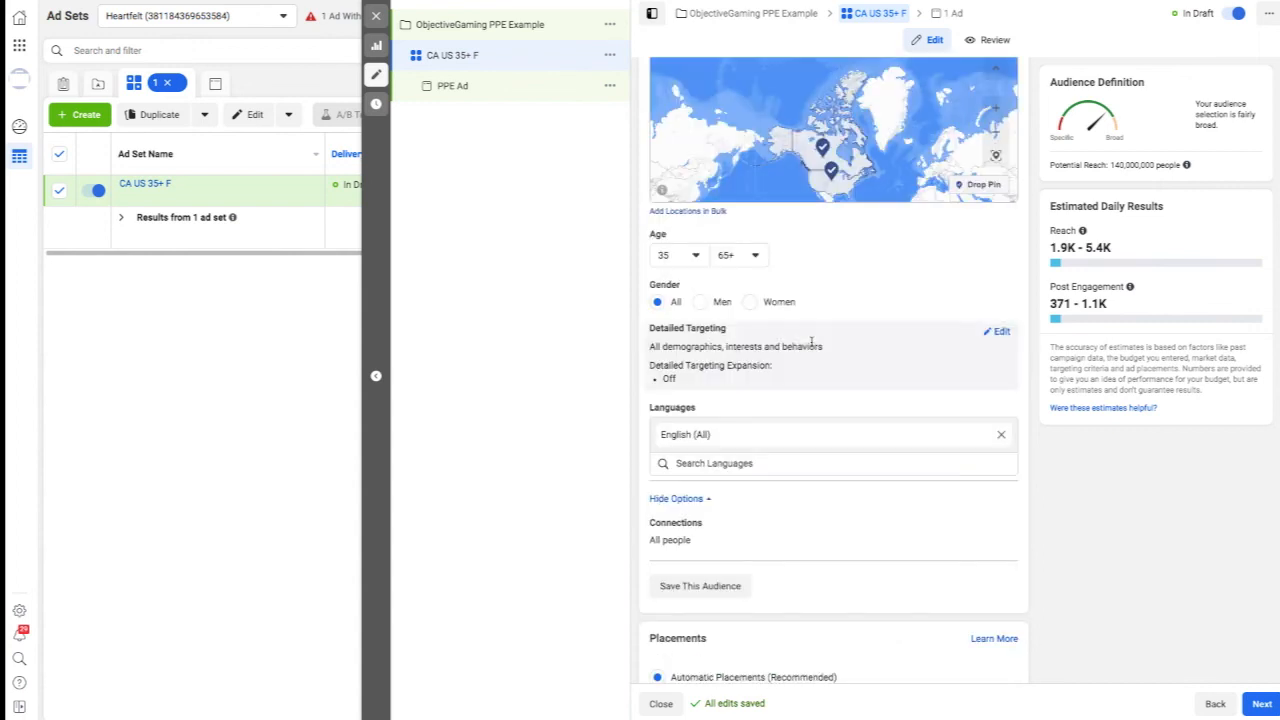
{"action": "scroll", "coordinate": [811, 346], "scroll_direction": "up", "scroll_amount": 1}
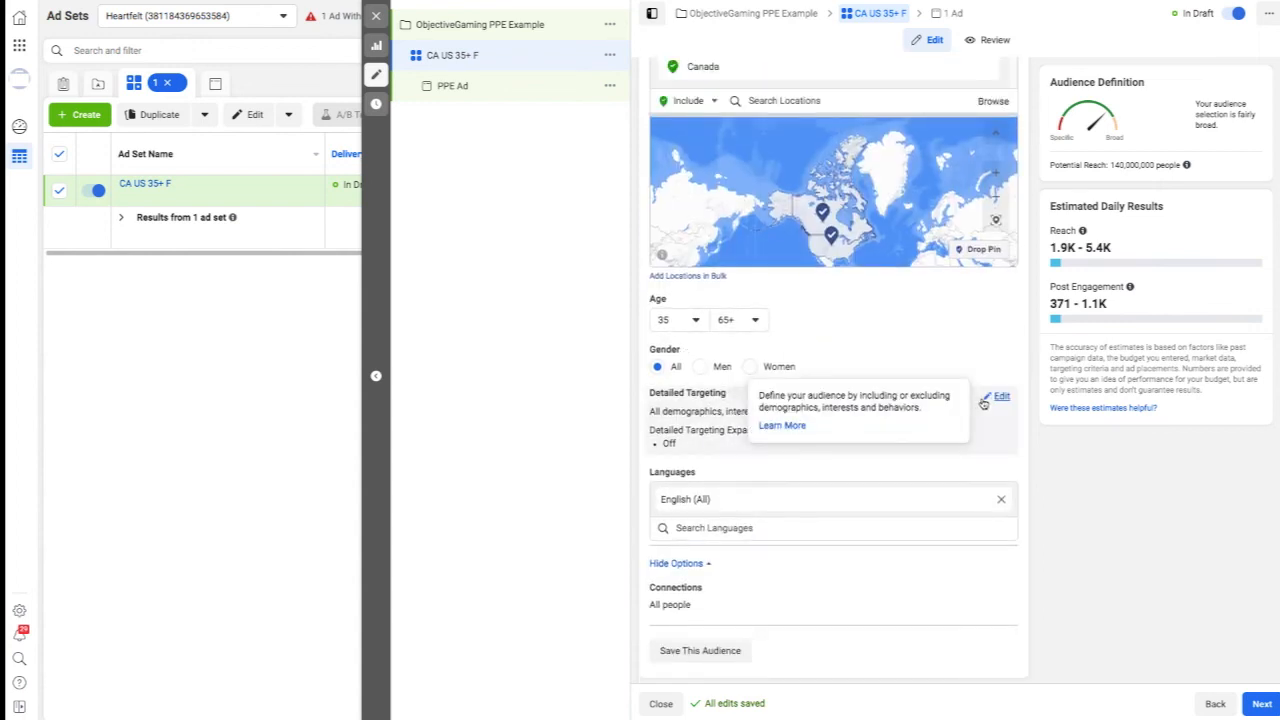
Open the detailed targeting for editing and move on to the ad level of the campaign.
{"action": "left_click", "coordinate": [999, 398]}
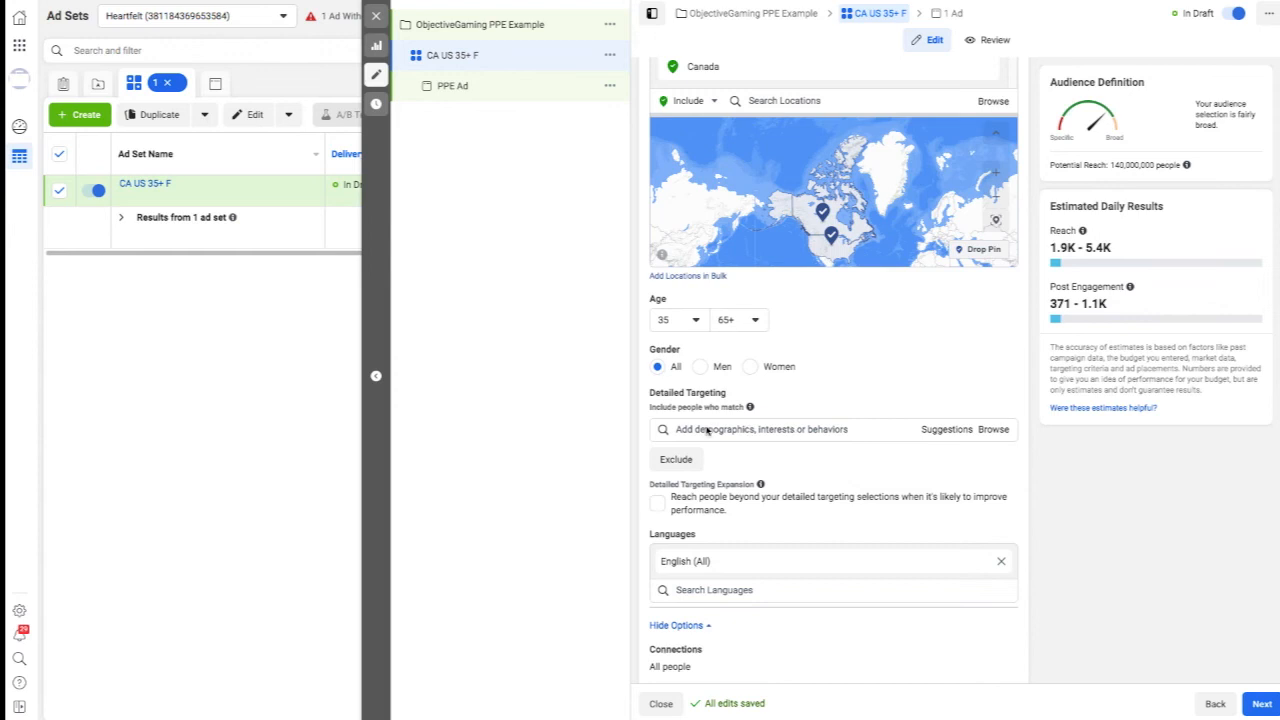
{"action": "scroll", "coordinate": [880, 360], "scroll_direction": "up", "scroll_amount": 5}
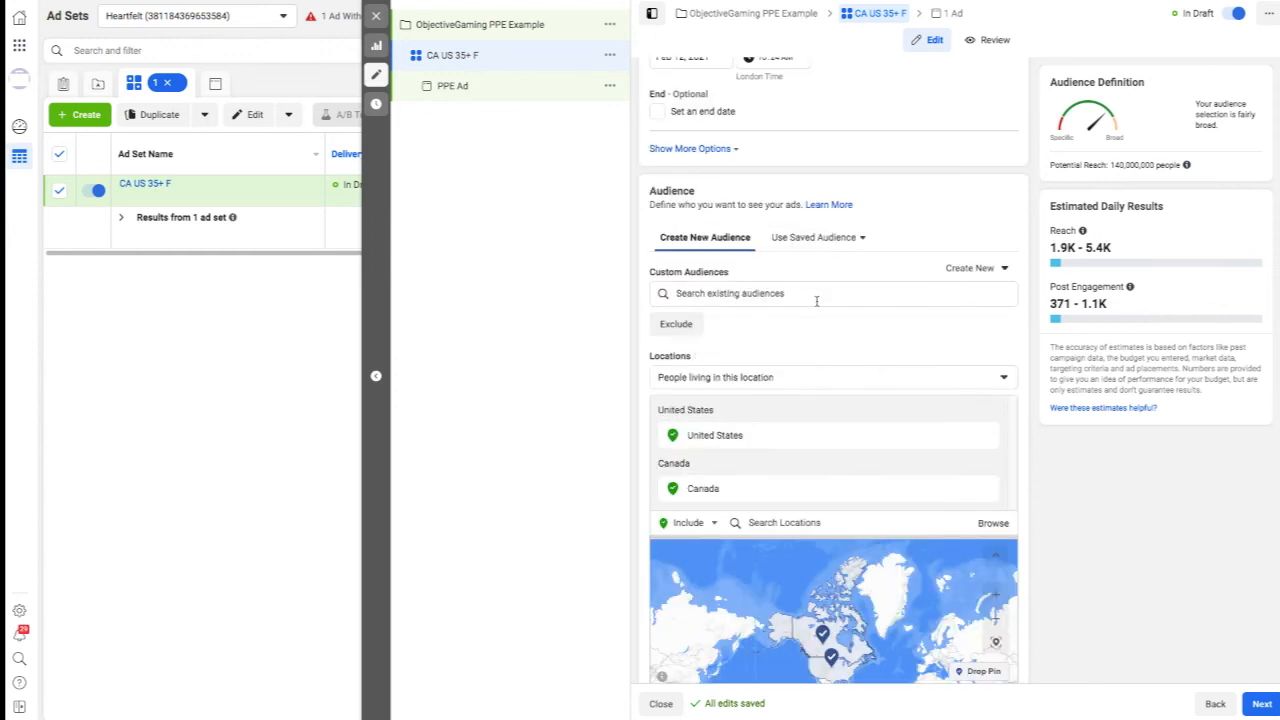
{"action": "scroll", "coordinate": [816, 300], "scroll_direction": "up", "scroll_amount": 3}
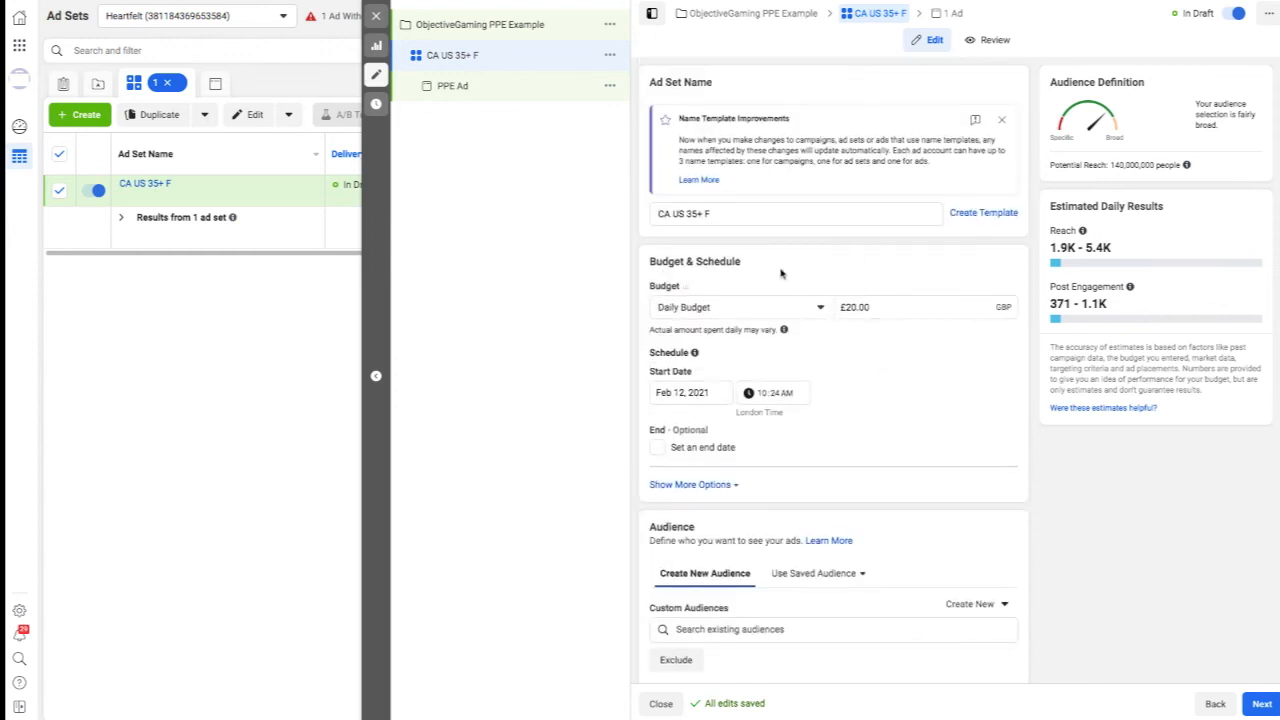
{"action": "left_click", "coordinate": [944, 13]}
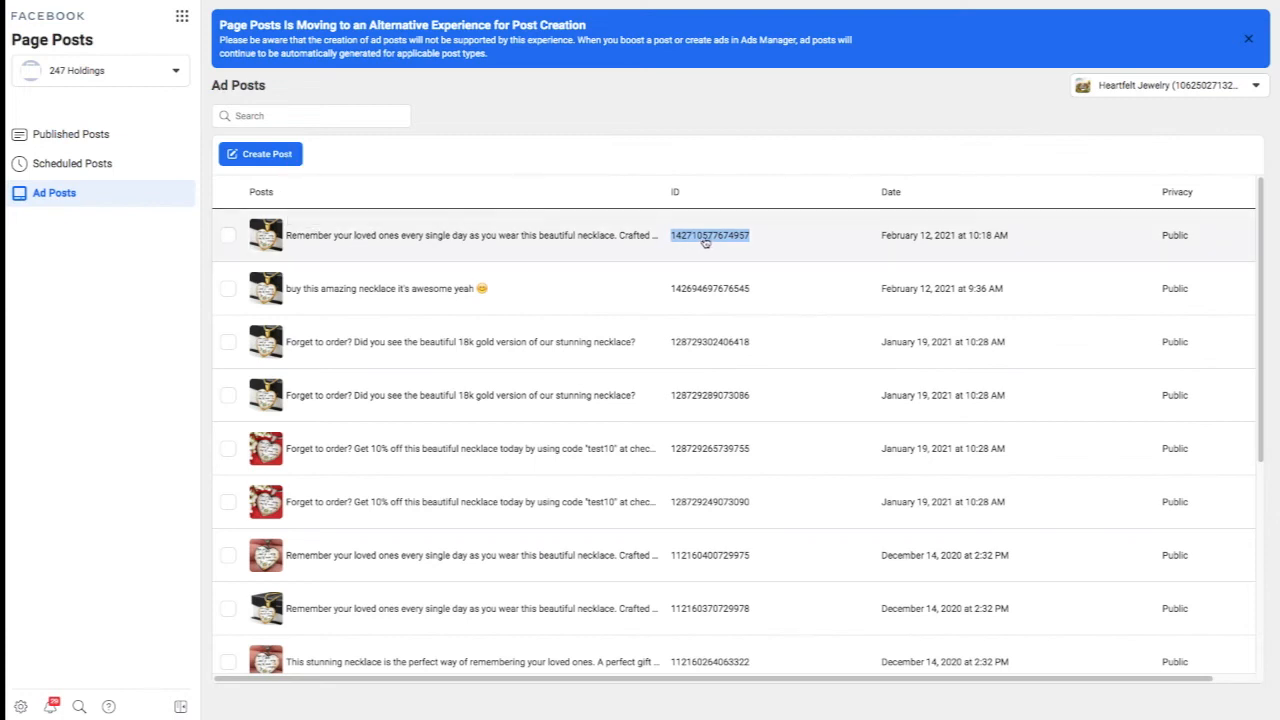
{"action": "right_click", "coordinate": [706, 242]}
{"action": "left_click", "coordinate": [778, 266]}
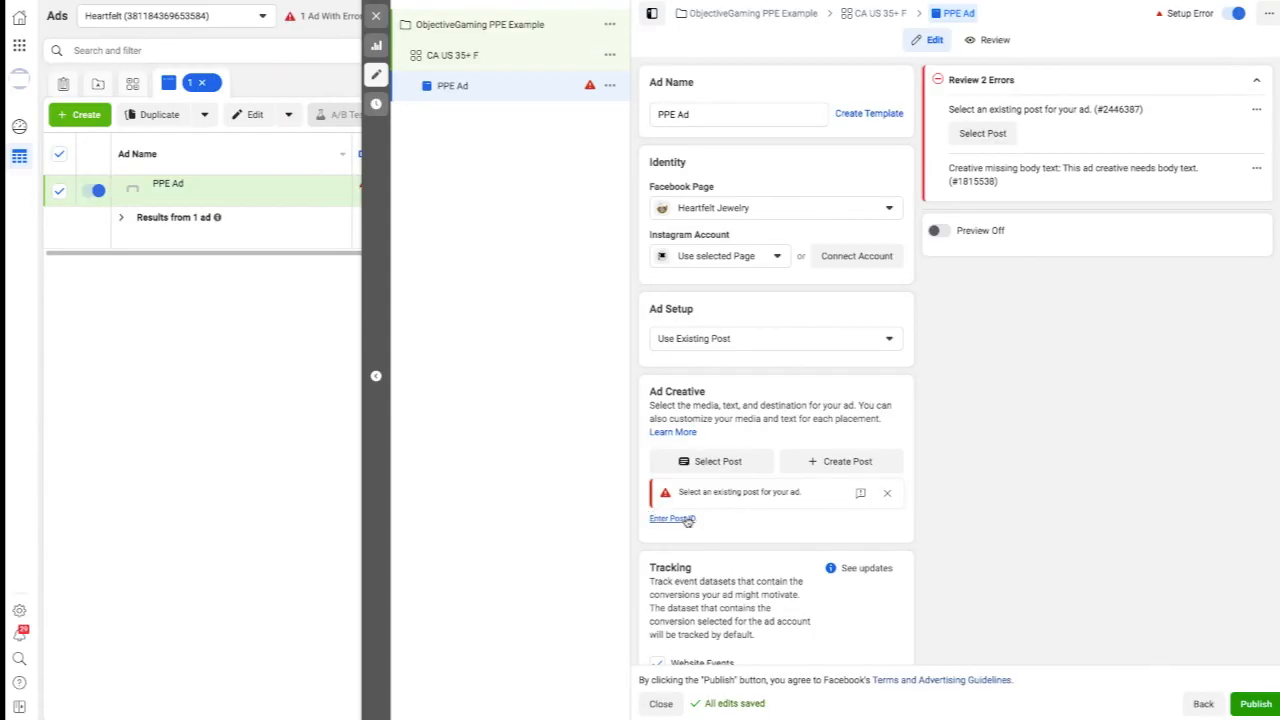
{"action": "left_click", "coordinate": [690, 520]}
{"action": "left_click", "coordinate": [705, 524]}
{"action": "key", "text": "ctrl+v"}
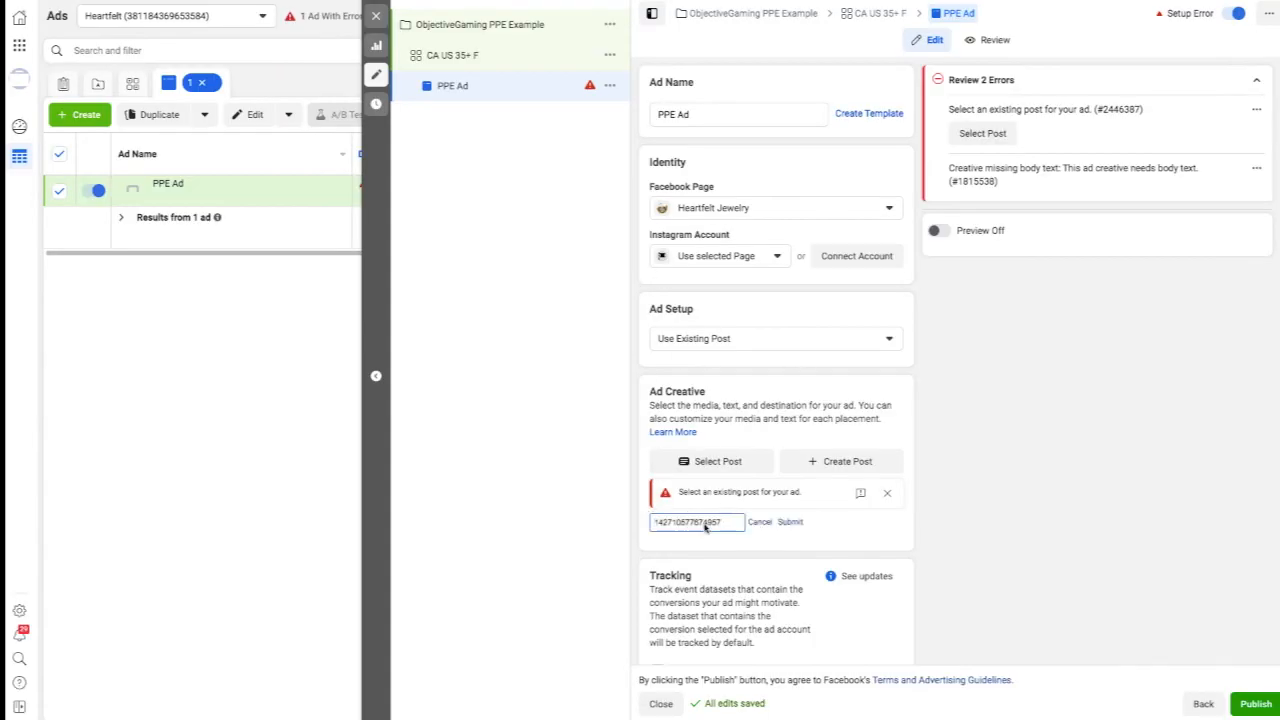
{"action": "left_click", "coordinate": [791, 522]}
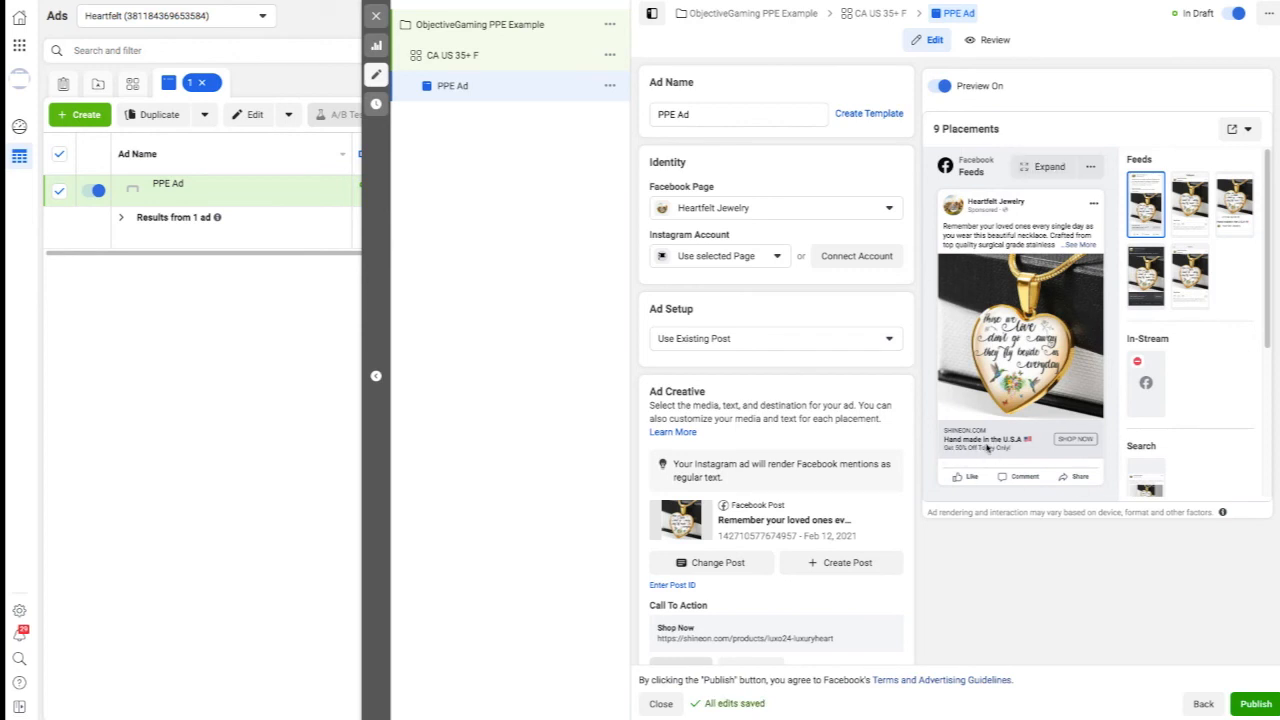
{"action": "scroll", "coordinate": [990, 449], "scroll_direction": "down", "scroll_amount": 3}
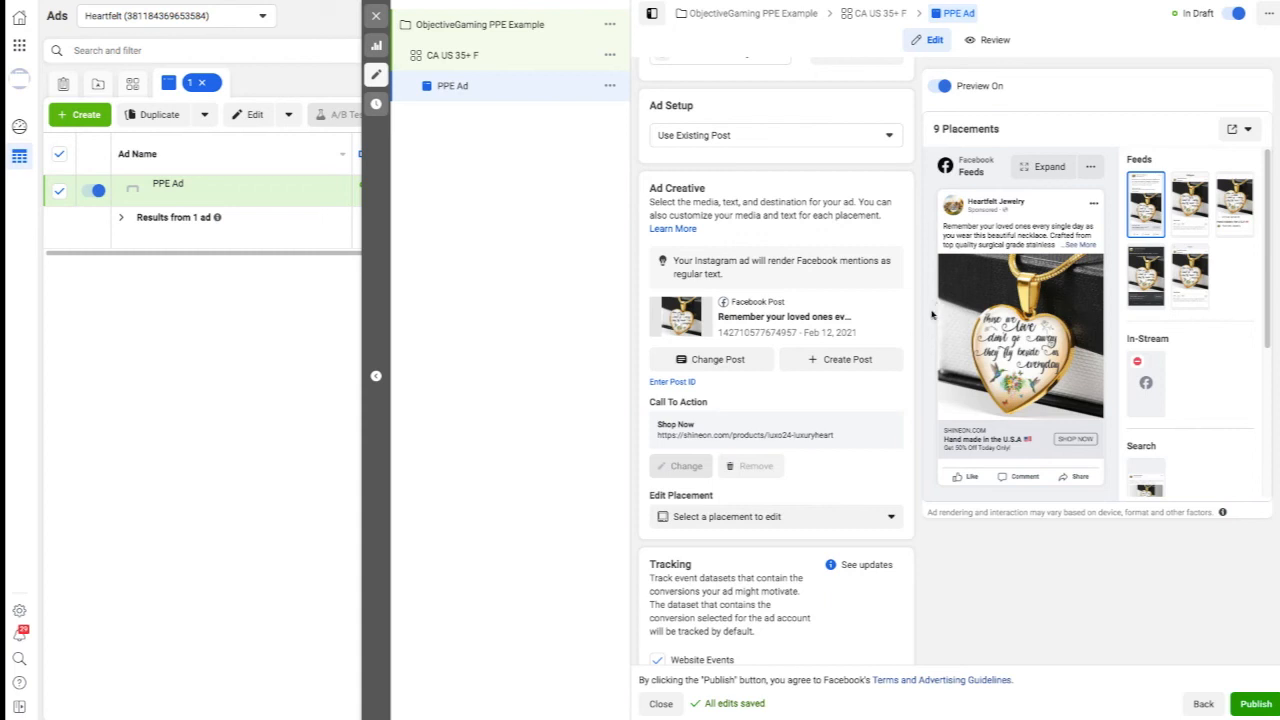
{"action": "scroll", "coordinate": [930, 294], "scroll_direction": "up", "scroll_amount": 3}
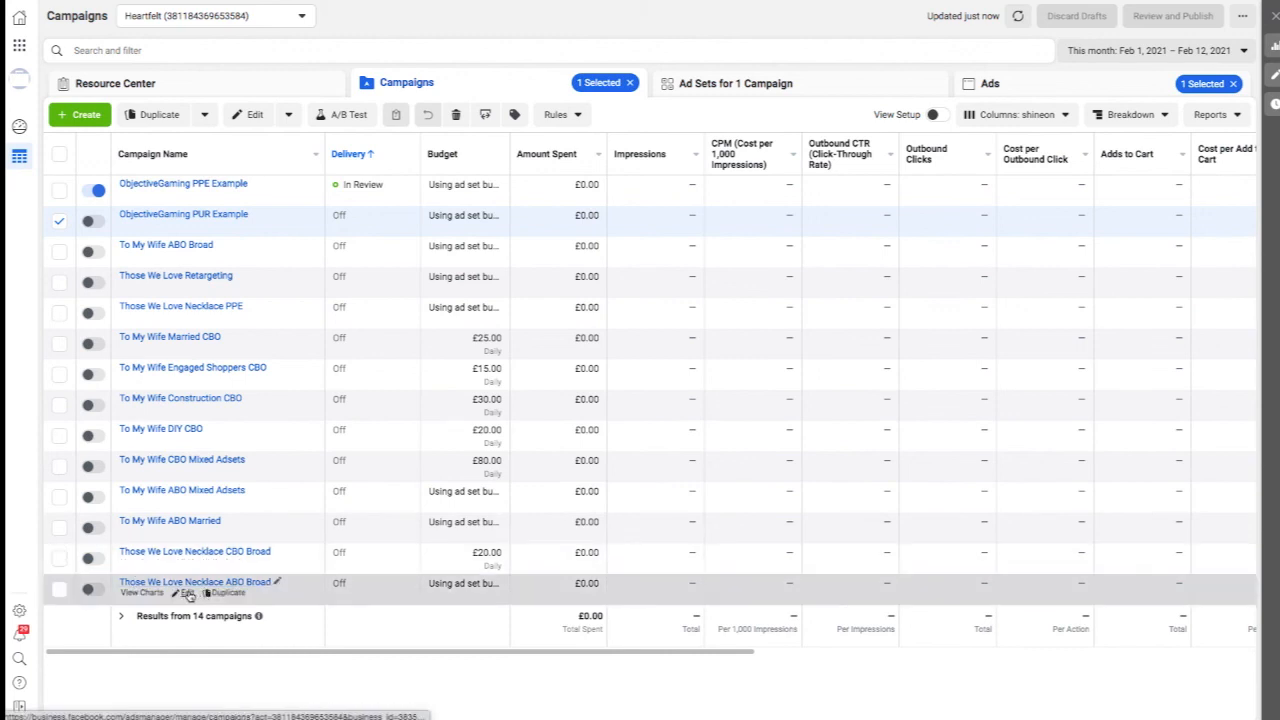
Open the Facebook post with comments for TWL Gold in the Those We Love Necklace ABO Broad campaign and select the post ID in its address.
{"action": "left_click", "coordinate": [188, 594]}
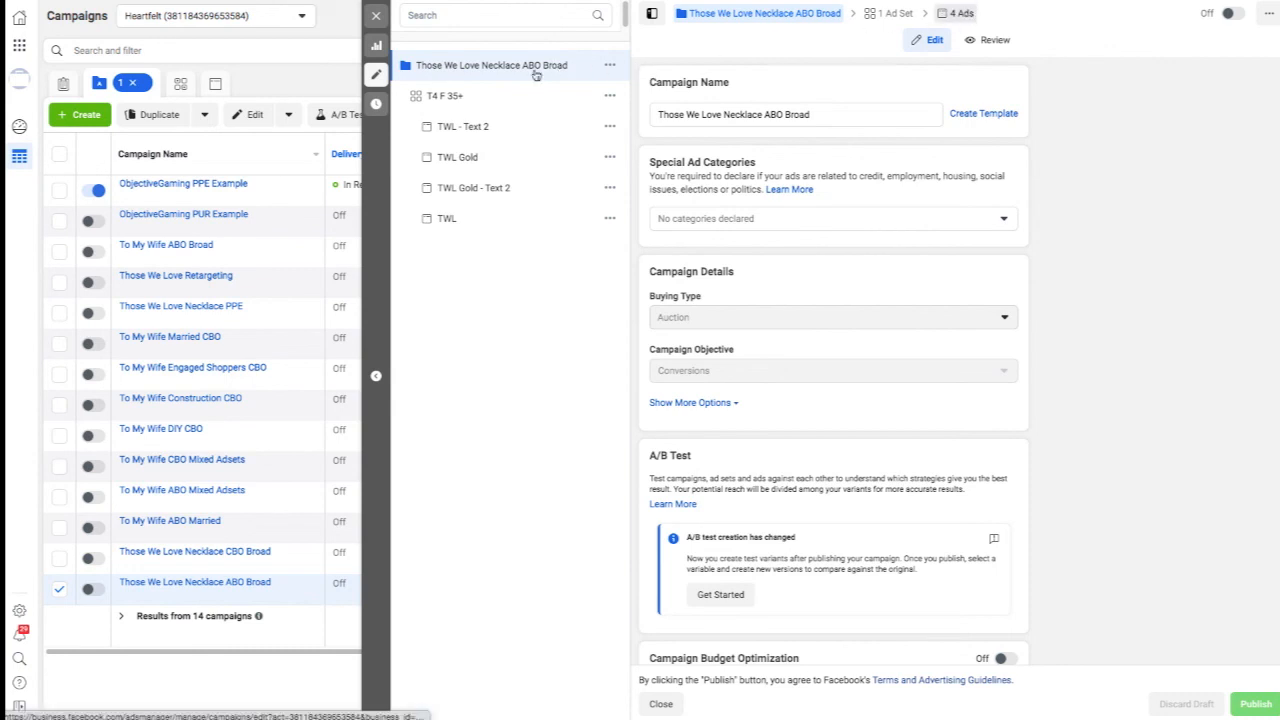
{"action": "left_click", "coordinate": [469, 160]}
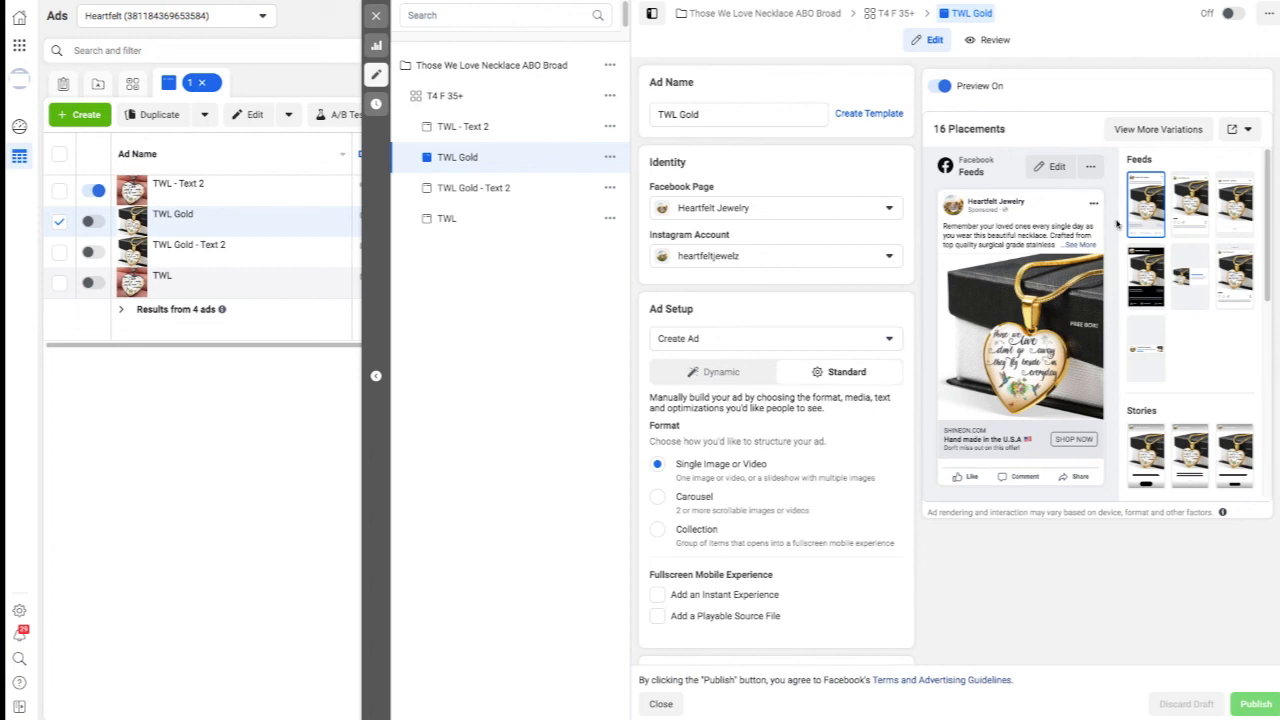
{"action": "left_click", "coordinate": [1249, 130]}
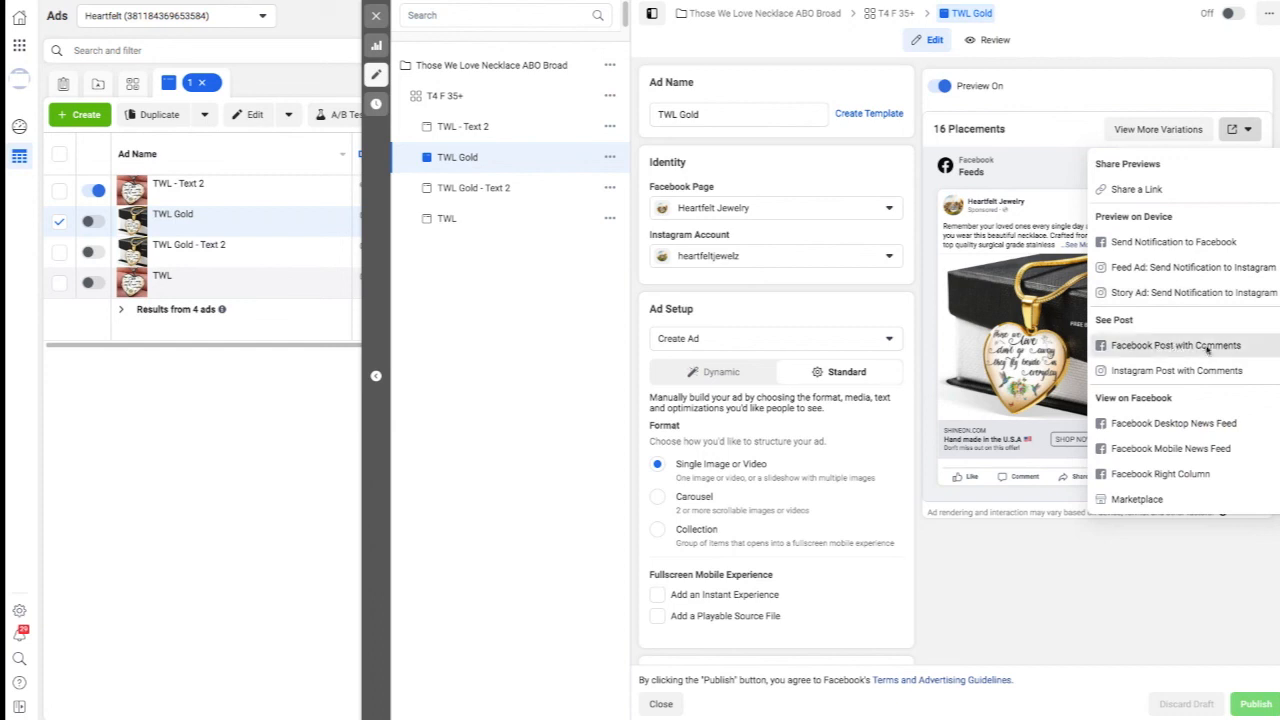
{"action": "left_click", "coordinate": [1207, 346]}
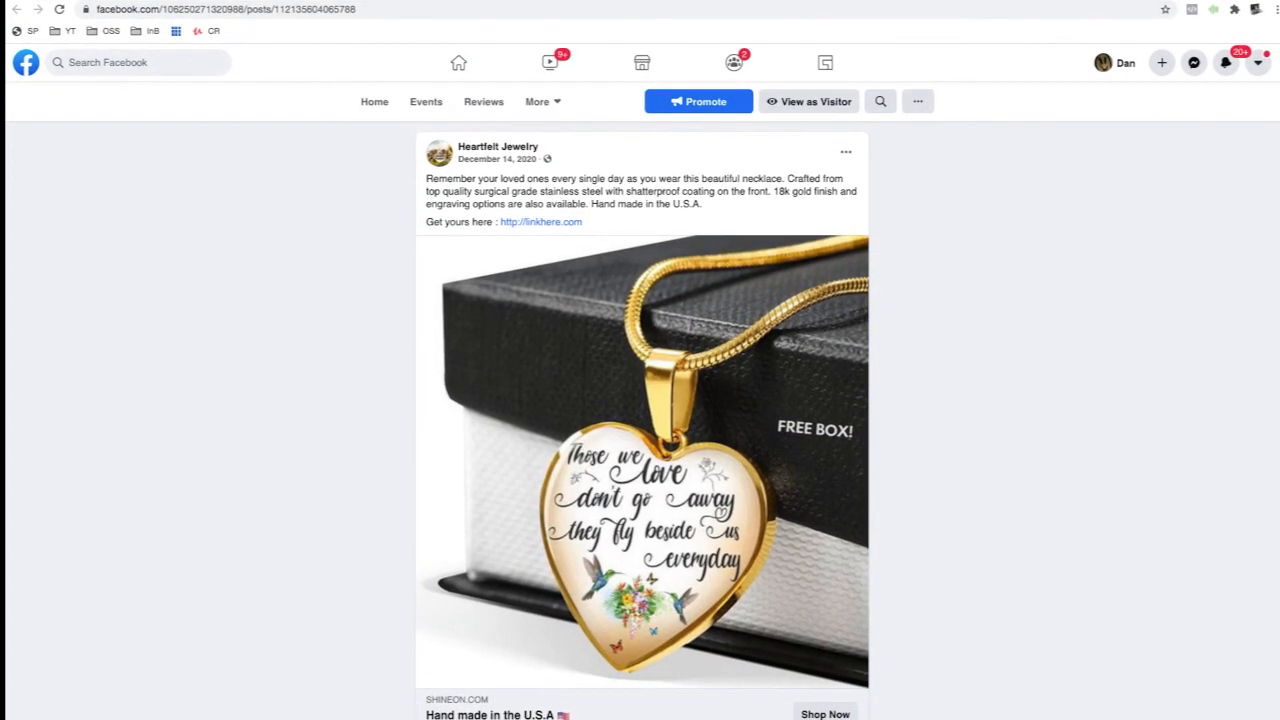
{"action": "left_click", "coordinate": [322, 10]}
{"action": "double_click", "coordinate": [348, 10]}
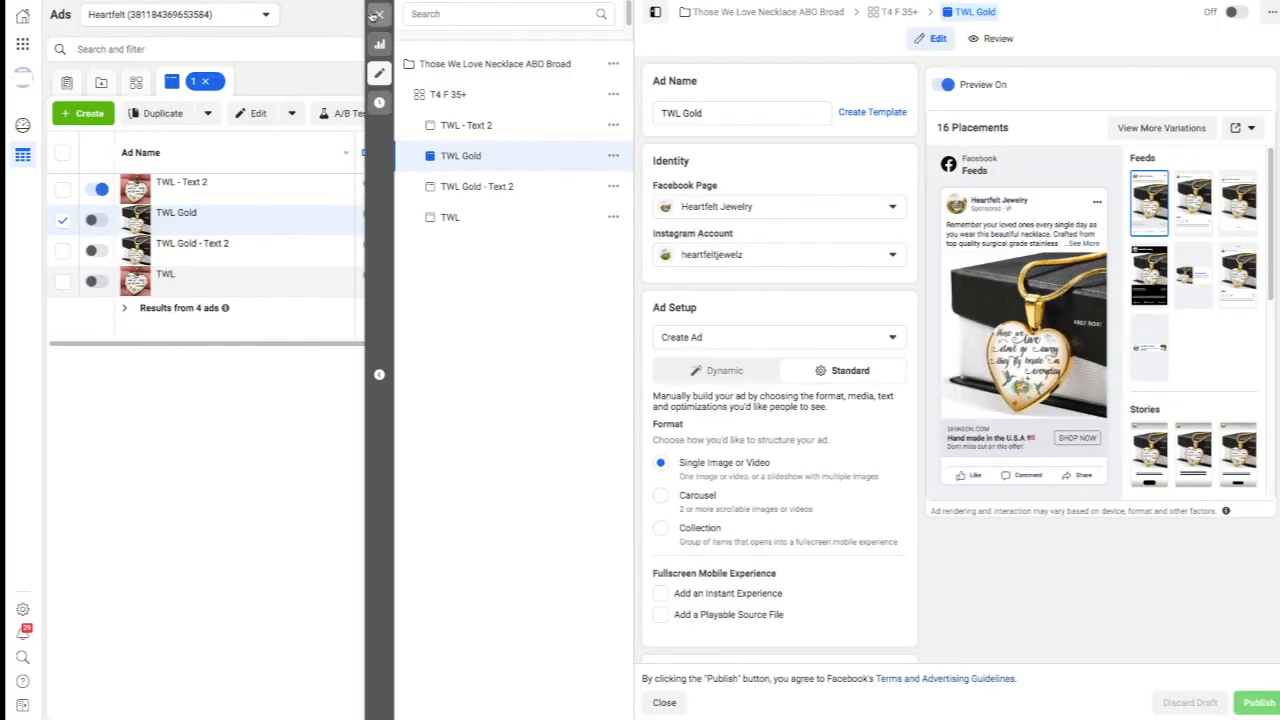
Check the preview and sharing options of the PUR example ad in the ObjectiveGaming PUR Example campaign, and return to the campaign list.
{"action": "left_click", "coordinate": [374, 15]}
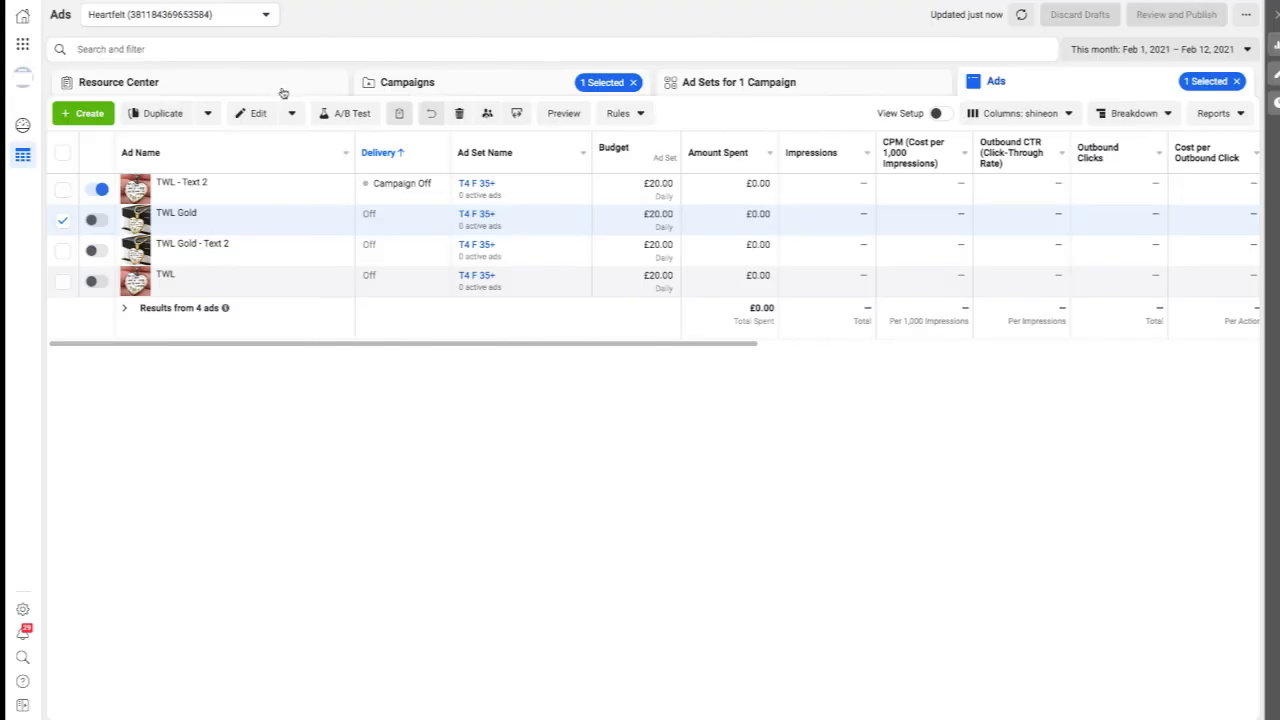
{"action": "left_click", "coordinate": [423, 83]}
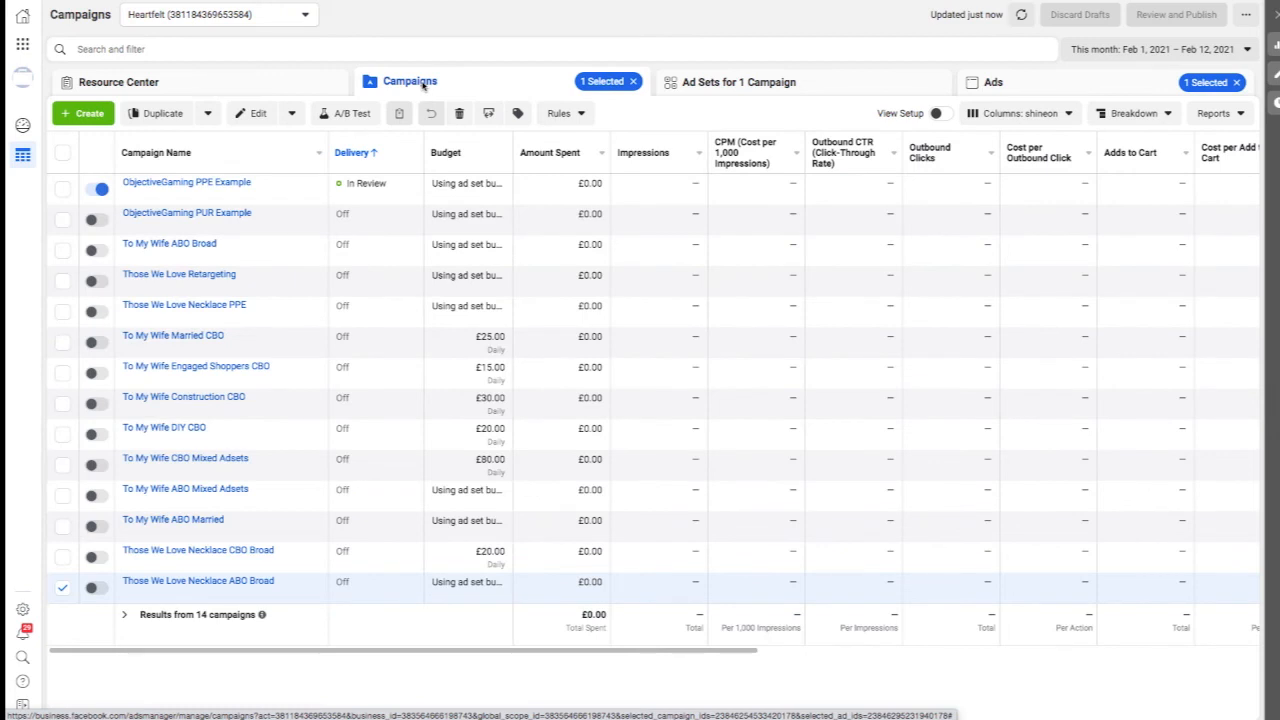
{"action": "mouse_move", "coordinate": [238, 220]}
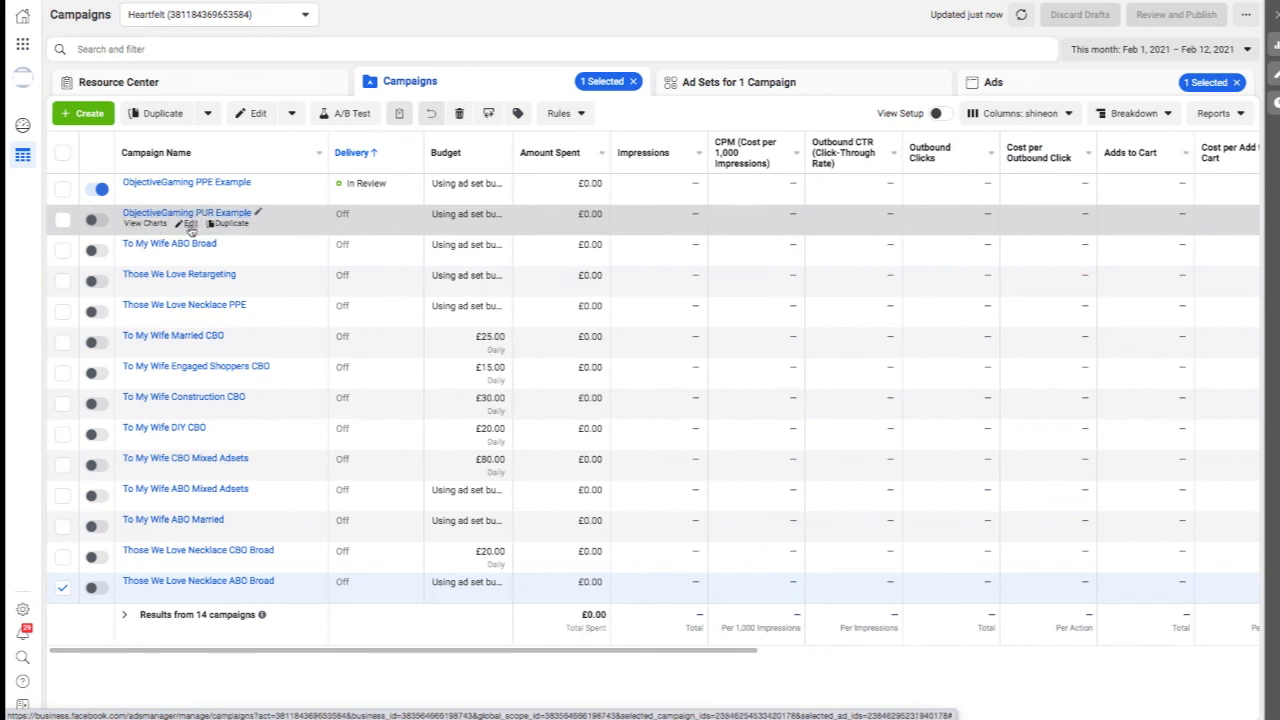
{"action": "left_click", "coordinate": [189, 224]}
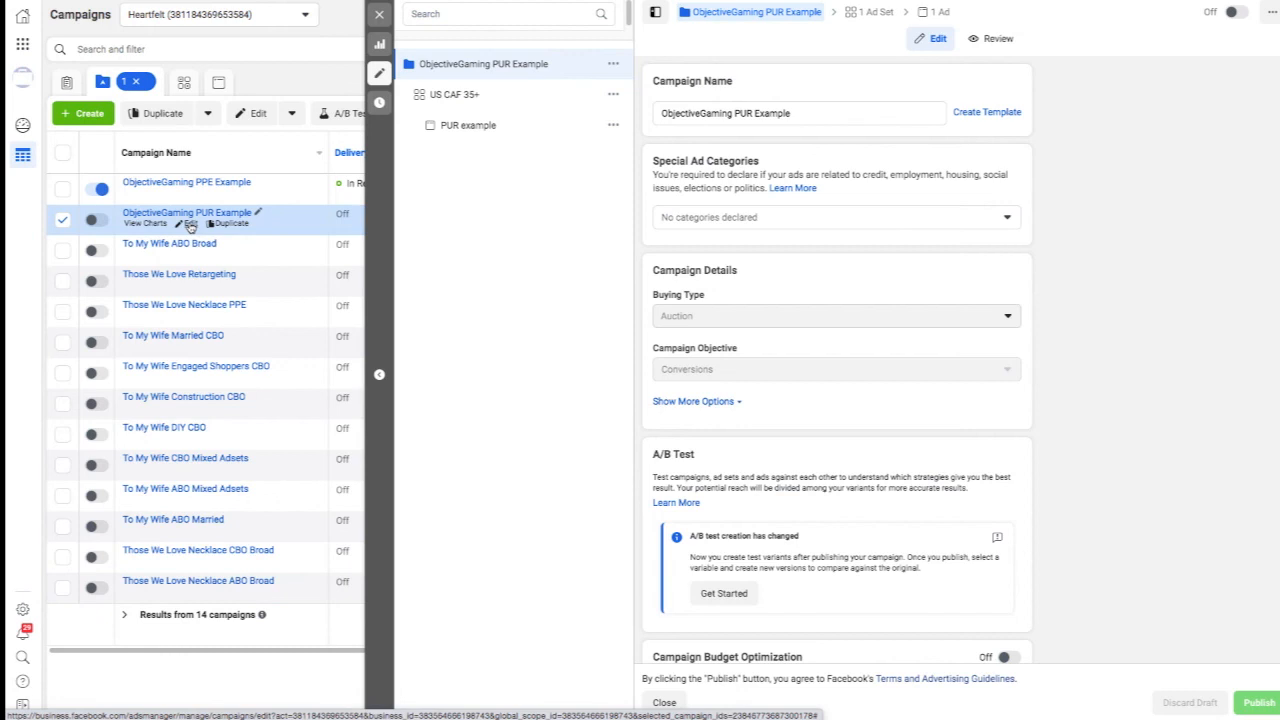
{"action": "left_click", "coordinate": [934, 14]}
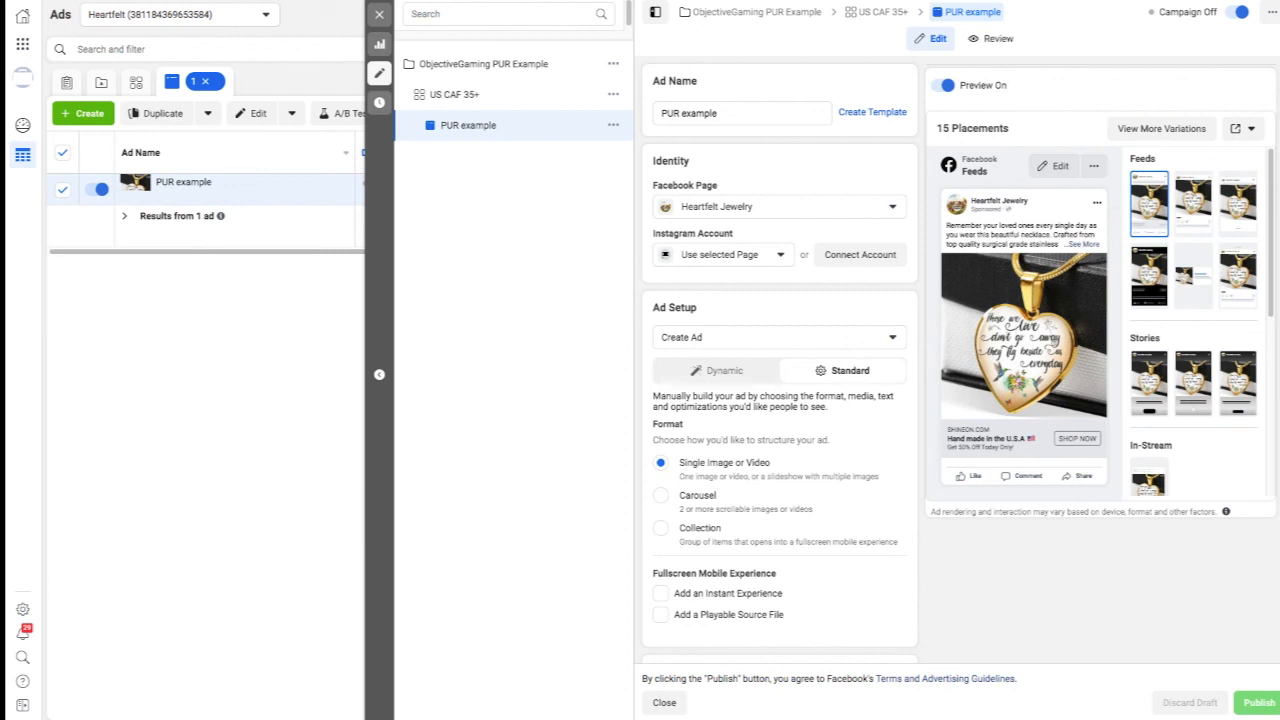
{"action": "left_click", "coordinate": [1251, 129]}
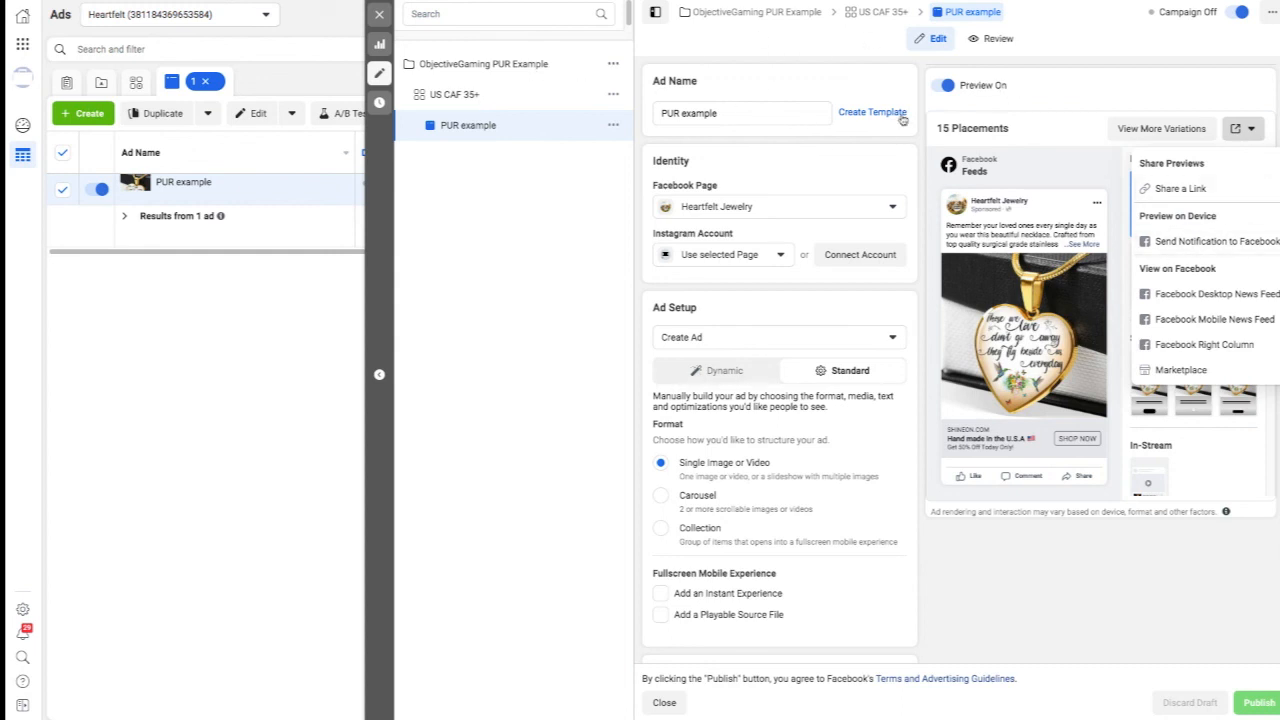
{"action": "left_click", "coordinate": [379, 14]}
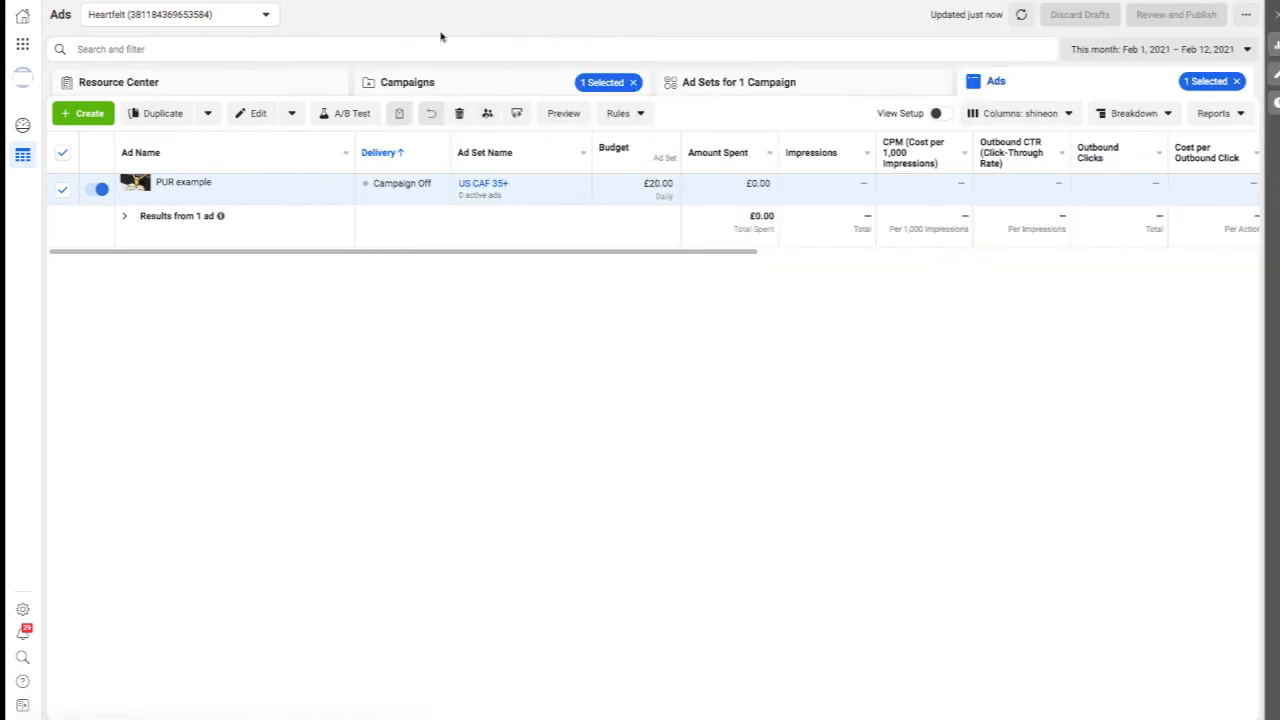
{"action": "left_click", "coordinate": [430, 83]}
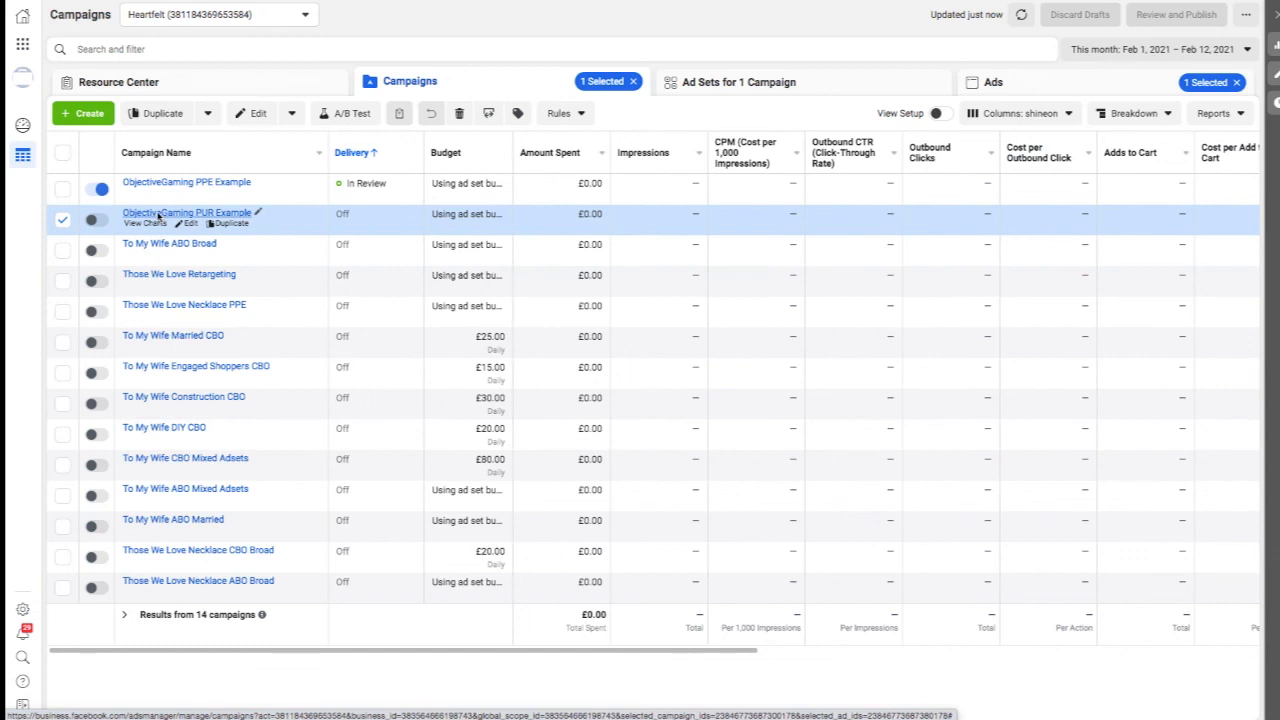
Reopen the PUR example ad to recheck its preview and sharing options, and close the ad editor.
{"action": "left_click", "coordinate": [985, 90]}
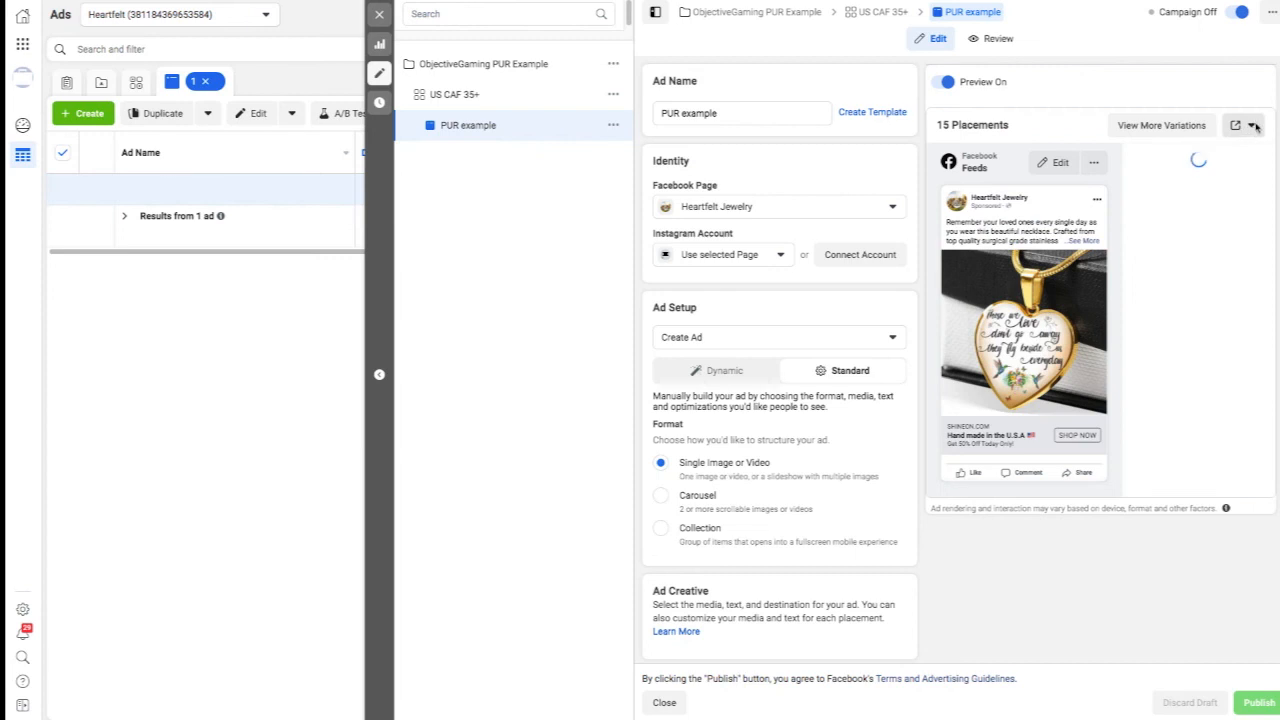
{"action": "left_click", "coordinate": [1250, 129]}
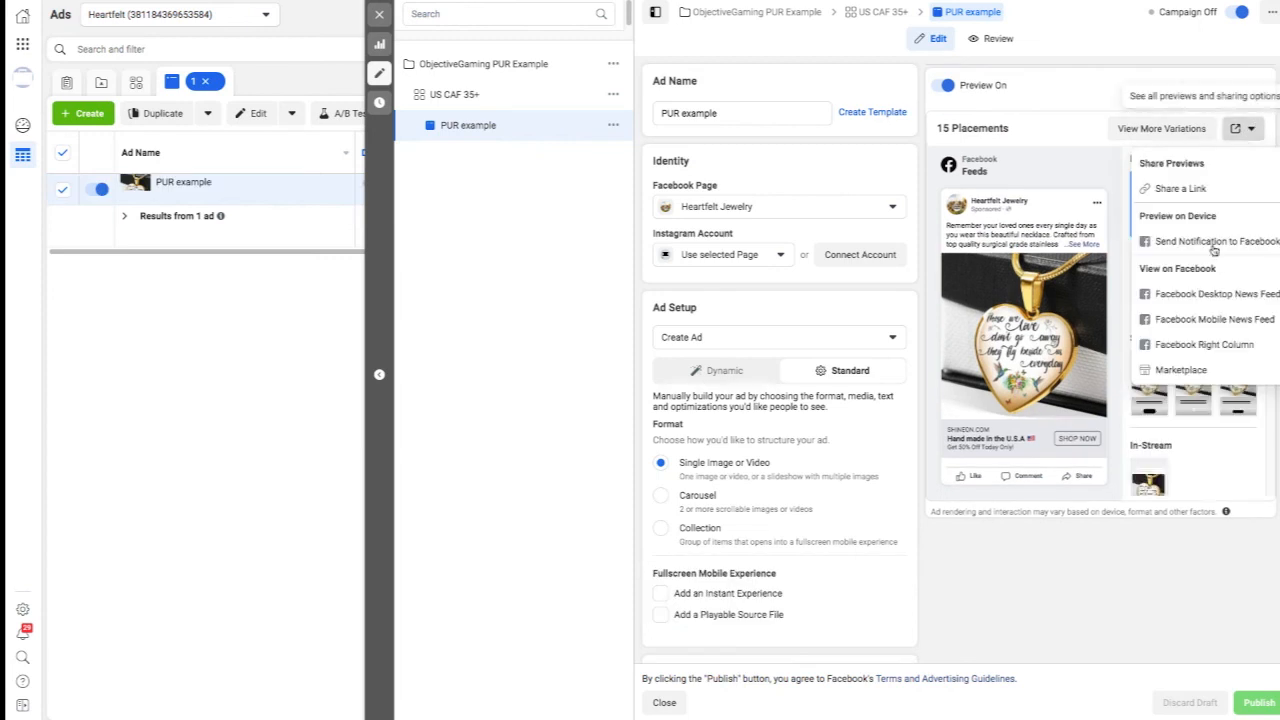
{"action": "left_click", "coordinate": [368, 17]}
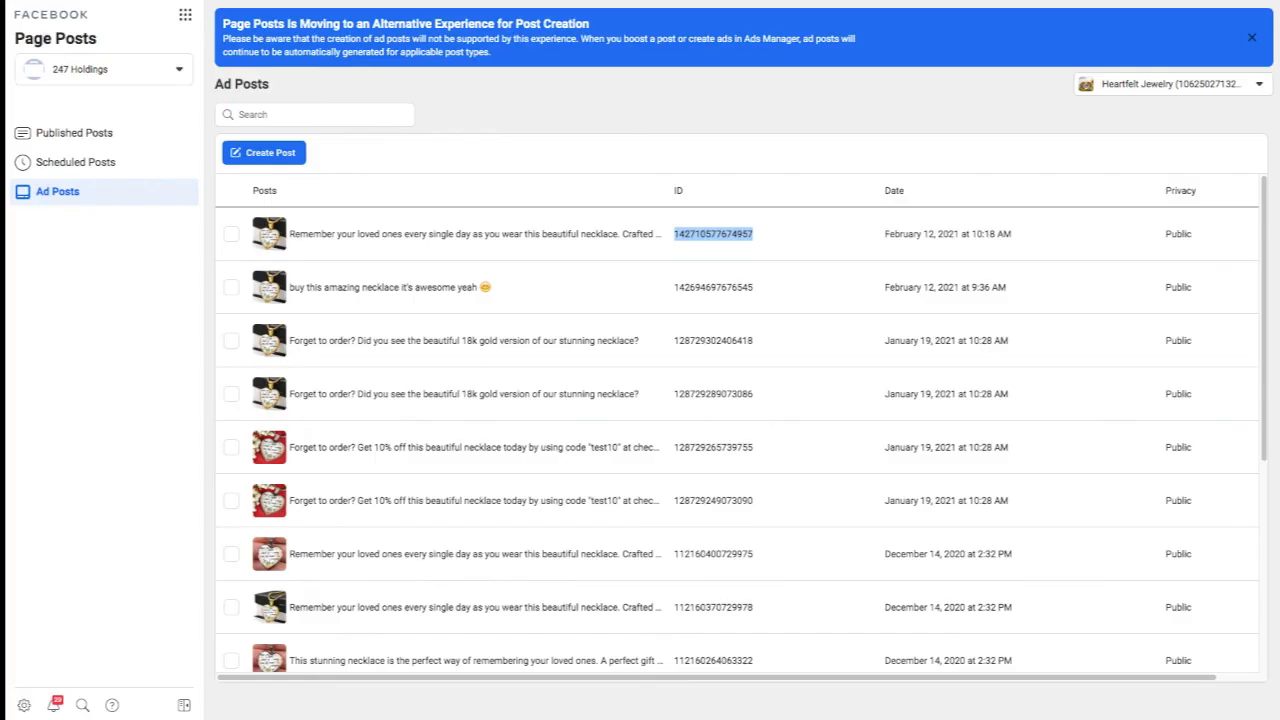
Copy the newest ad post's ID from Page Posts again and return to the campaign list in Ads Manager.
{"action": "right_click", "coordinate": [702, 237]}
{"action": "left_click", "coordinate": [754, 262]}
{"action": "key", "text": "ctrl+shift+Tab"}
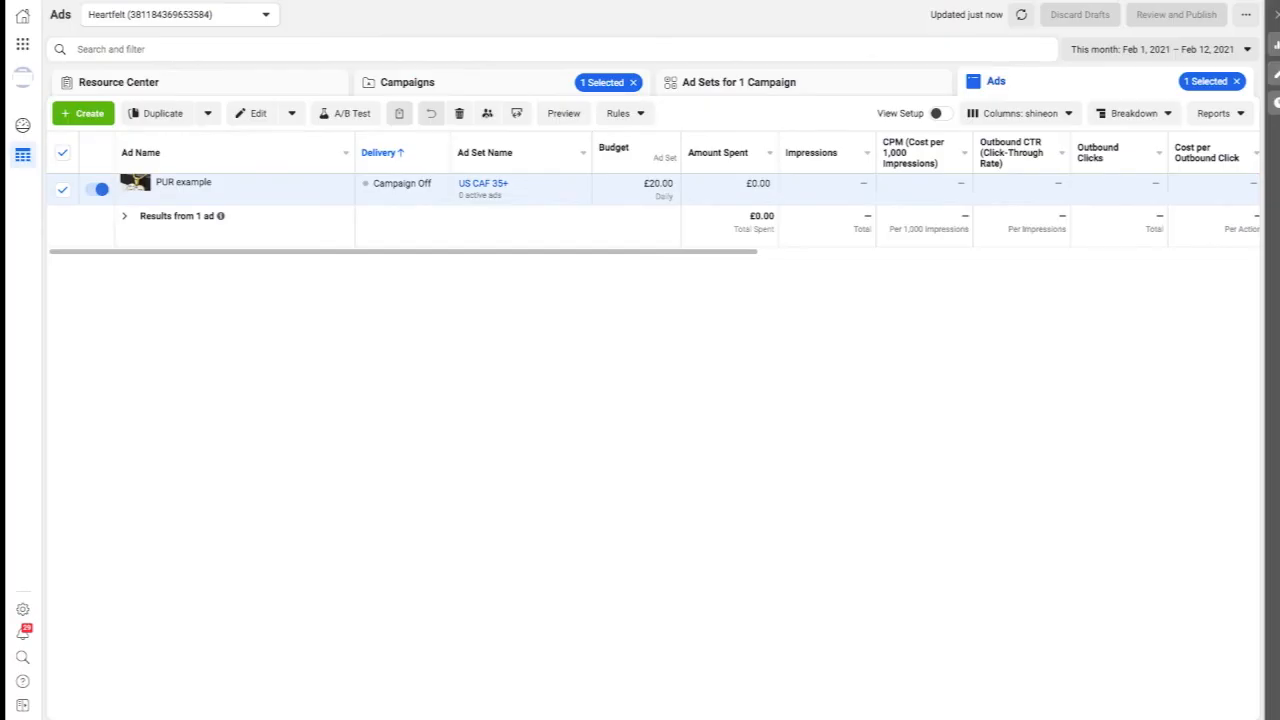
{"action": "left_click", "coordinate": [402, 84]}
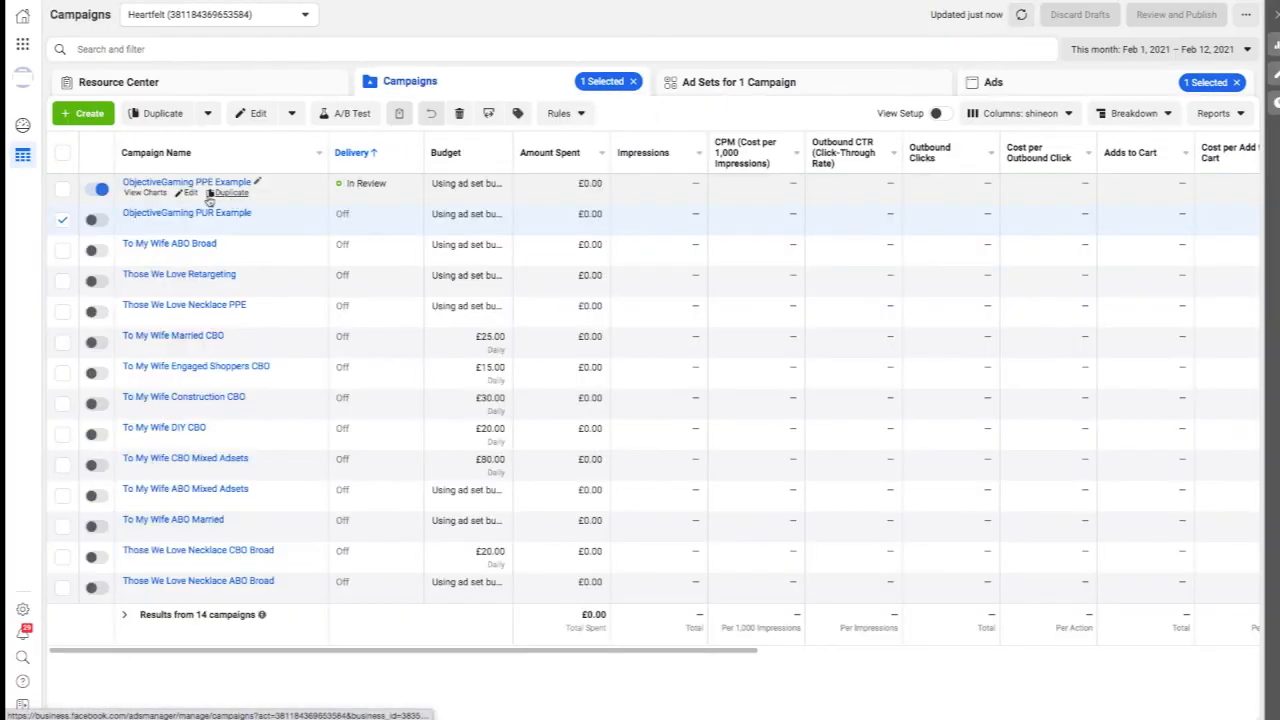